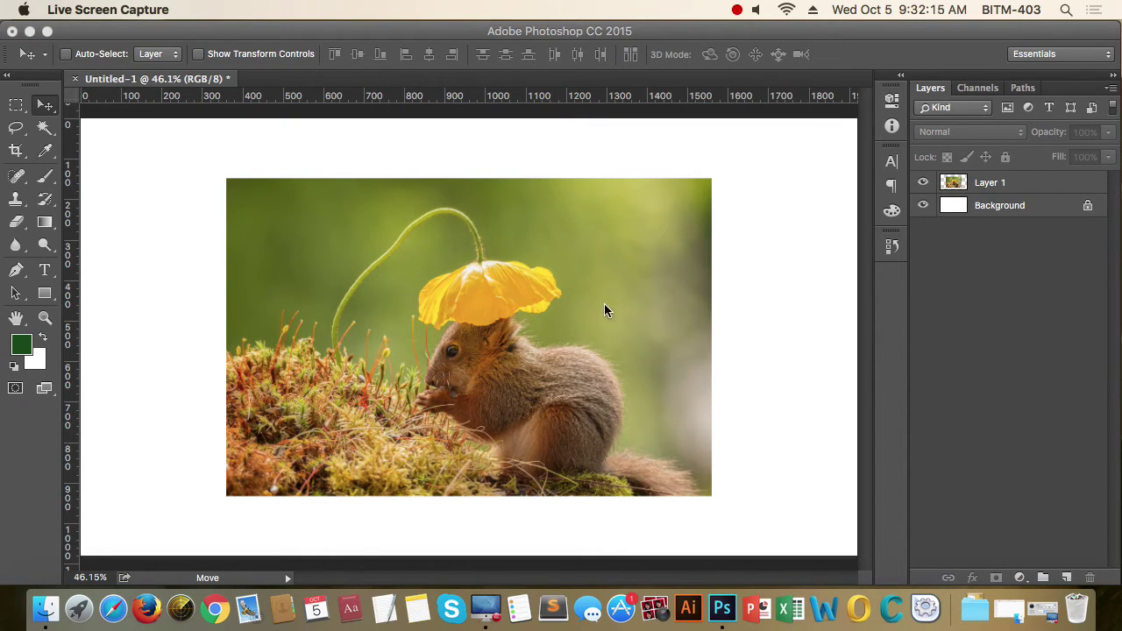
# Step: Hide and show Layer 1 to check which content it holds
pyautogui.click(922, 185)
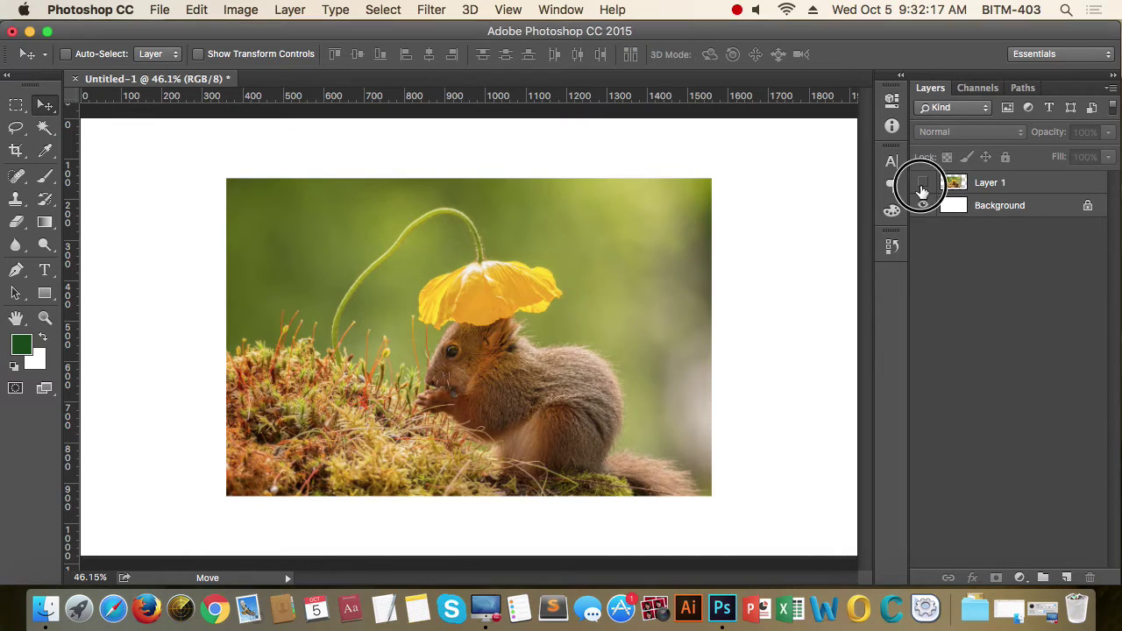
pyautogui.click(922, 184)
pyautogui.click(922, 184)
# Step: Turn on Auto-Select for the Move tool, with Layer as the selection target
pyautogui.click(526, 330)
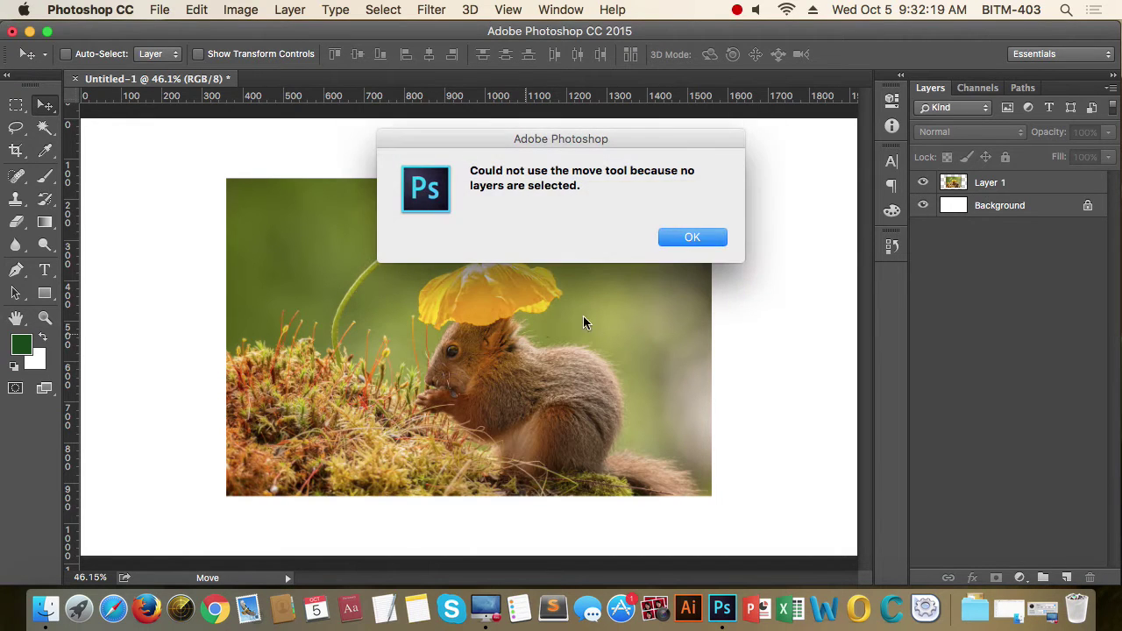
pyautogui.click(691, 238)
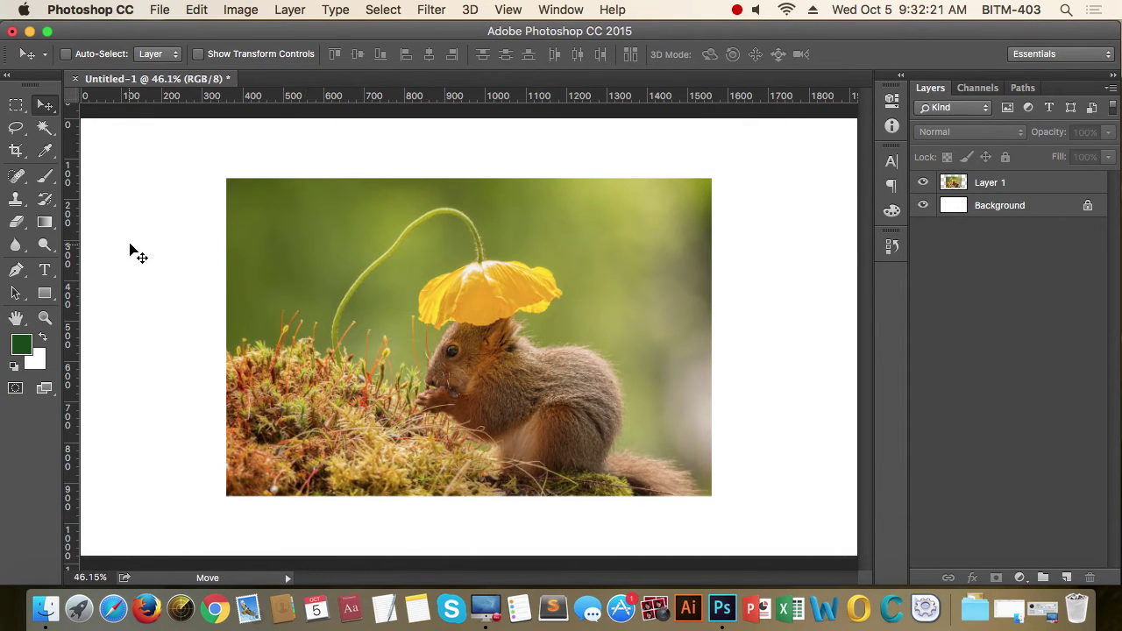
pyautogui.click(105, 57)
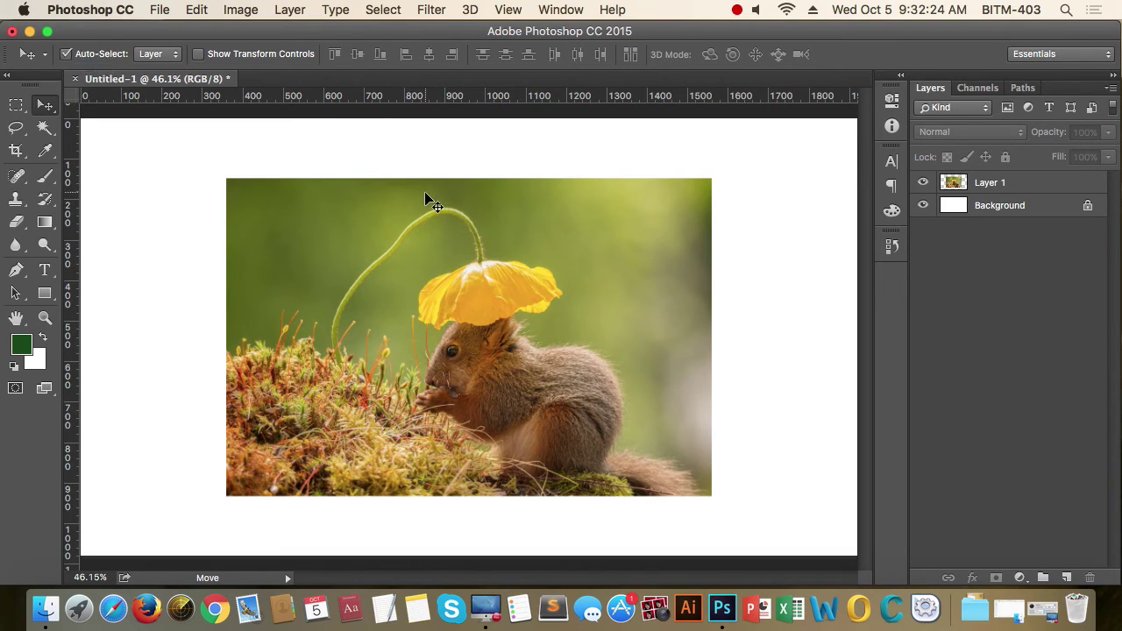
# Step: Practise drawing and clearing rectangular marquee selections over the flower and squirrel
pyautogui.click(15, 106)
pyautogui.moveTo(320, 240); pyautogui.dragTo(482, 394)
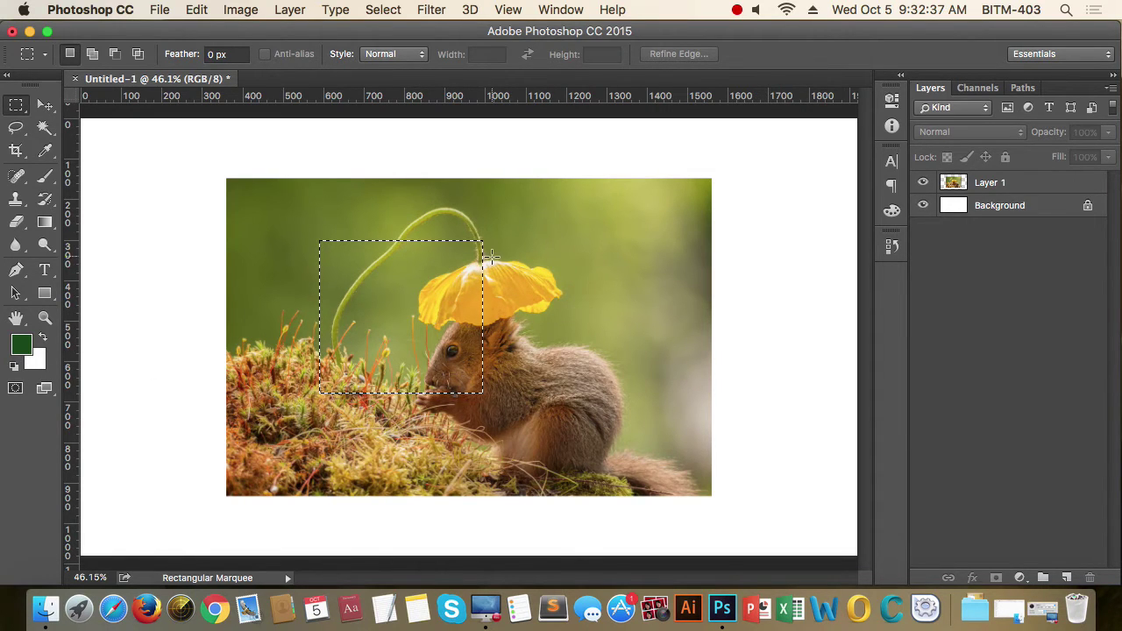
pyautogui.click(552, 309)
pyautogui.moveTo(398, 217); pyautogui.dragTo(629, 410)
pyautogui.click(666, 287)
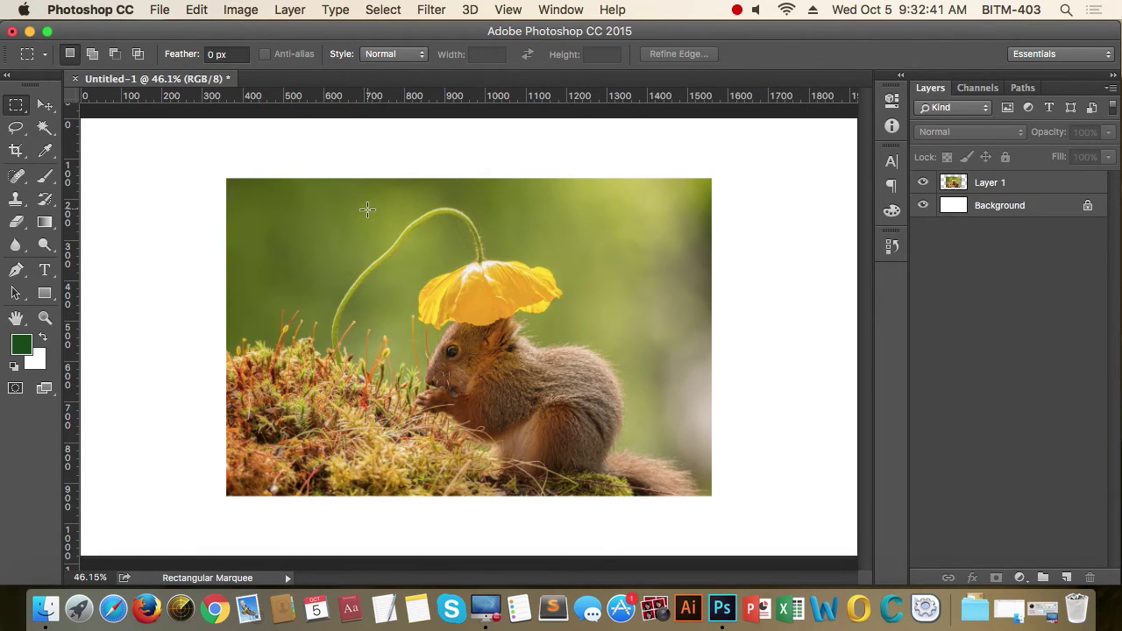
pyautogui.moveTo(363, 196); pyautogui.dragTo(609, 430)
pyautogui.click(609, 323)
pyautogui.moveTo(325, 227); pyautogui.dragTo(571, 376)
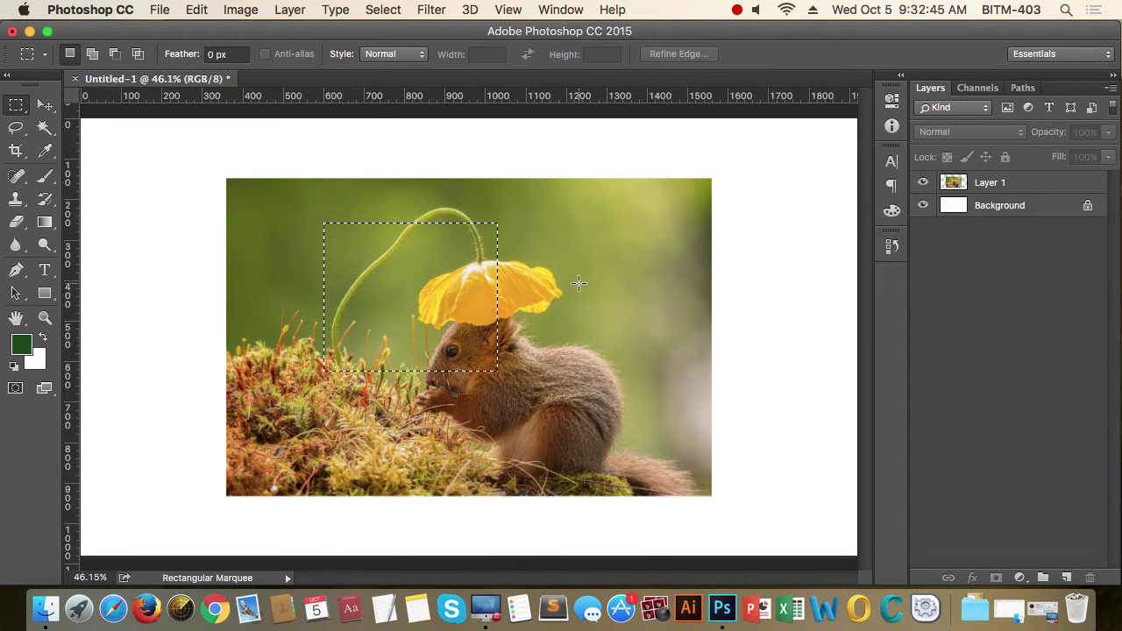
pyautogui.click(612, 280)
pyautogui.moveTo(298, 248); pyautogui.dragTo(556, 412)
pyautogui.click(350, 259)
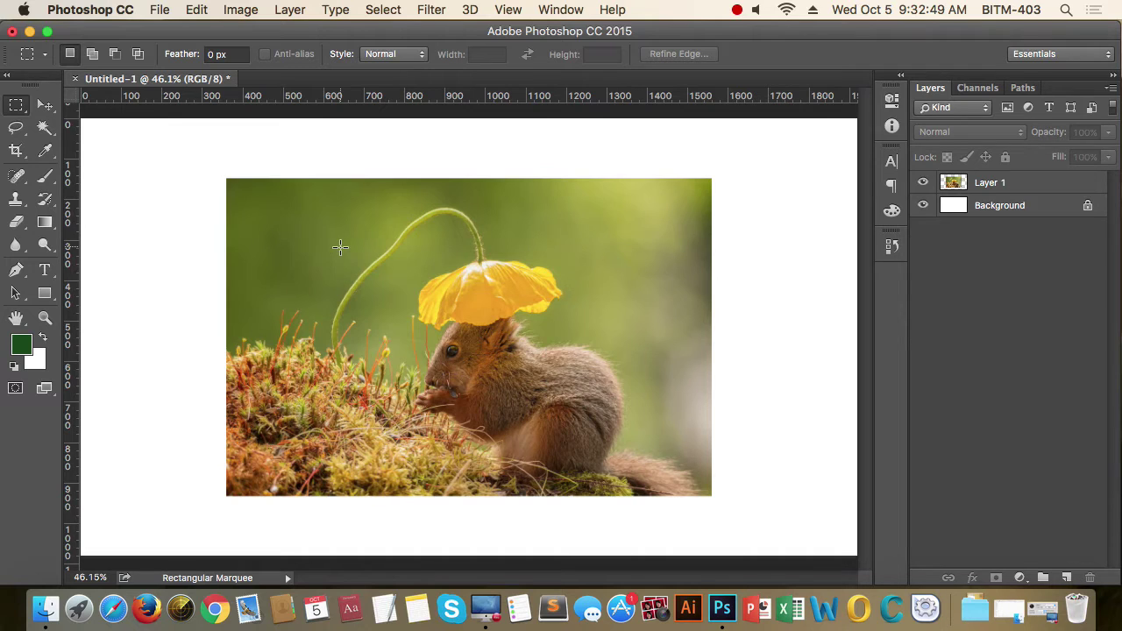
pyautogui.moveTo(337, 232); pyautogui.dragTo(592, 420)
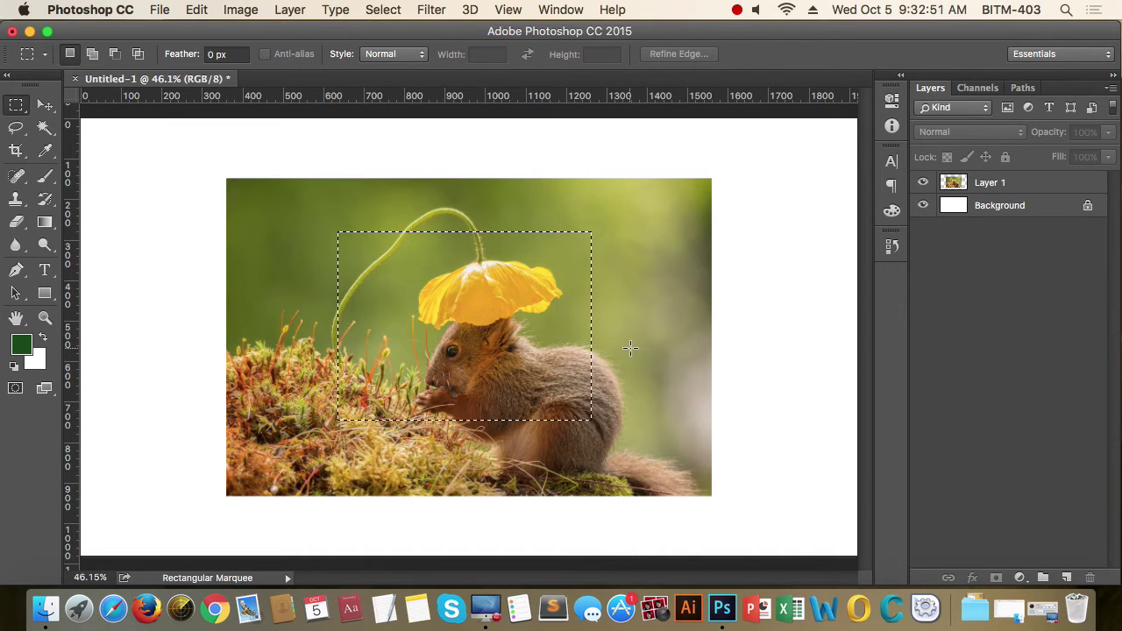
pyautogui.click(630, 348)
# Step: Delete a rectangular marquee area around the squirrel's head from Layer 1, undo the deletion and clear the selection
pyautogui.moveTo(328, 248); pyautogui.dragTo(506, 410)
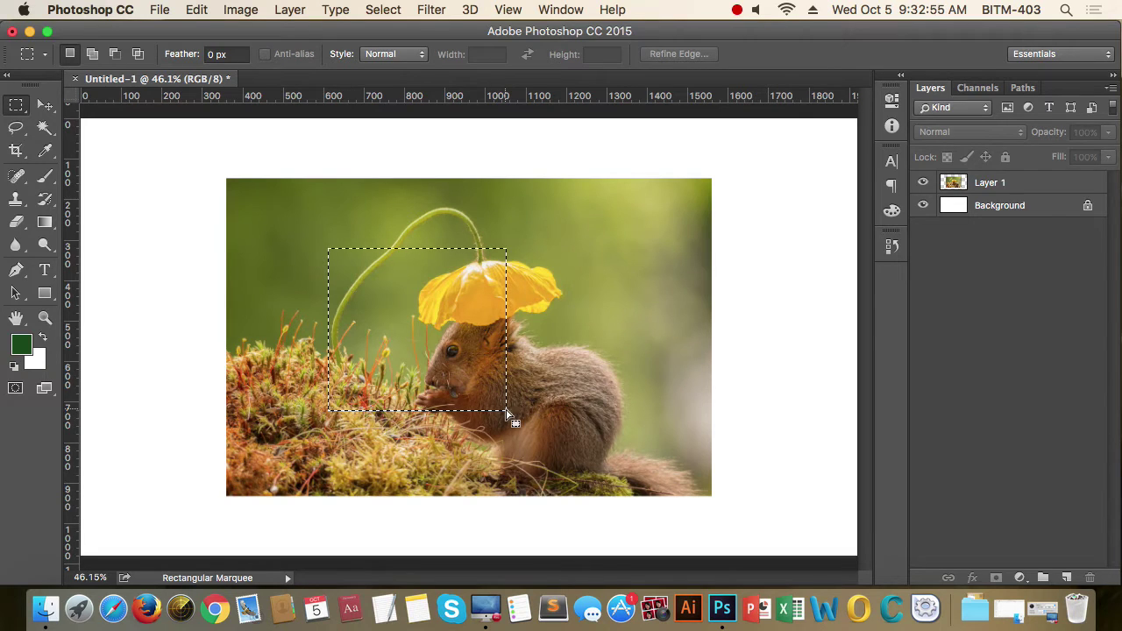
pyautogui.click(1027, 184)
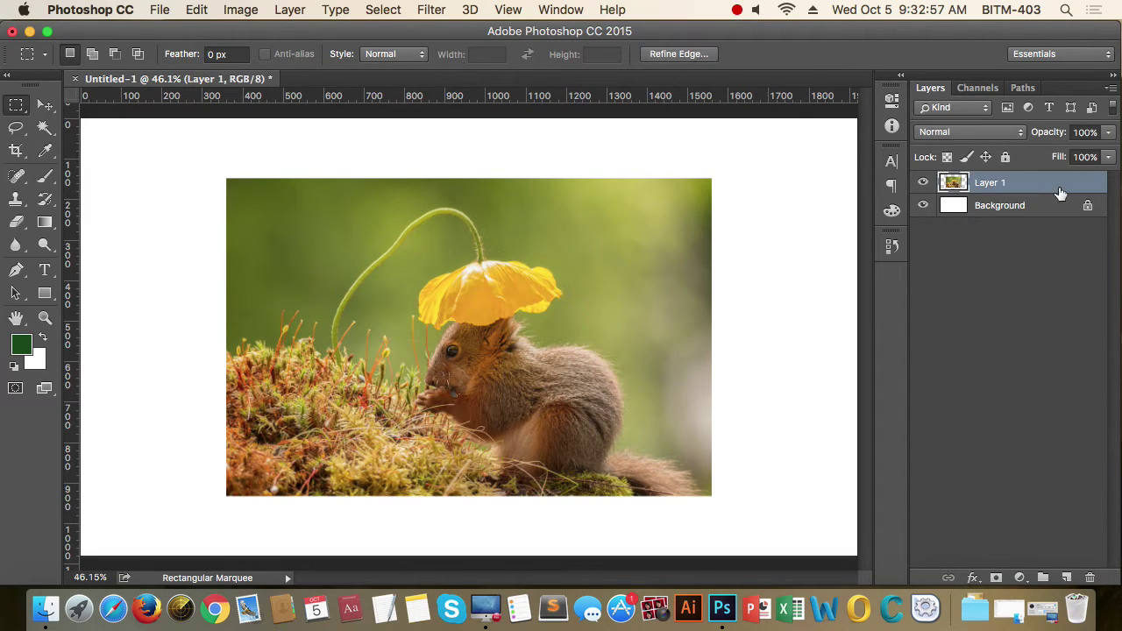
pyautogui.press('Delete')
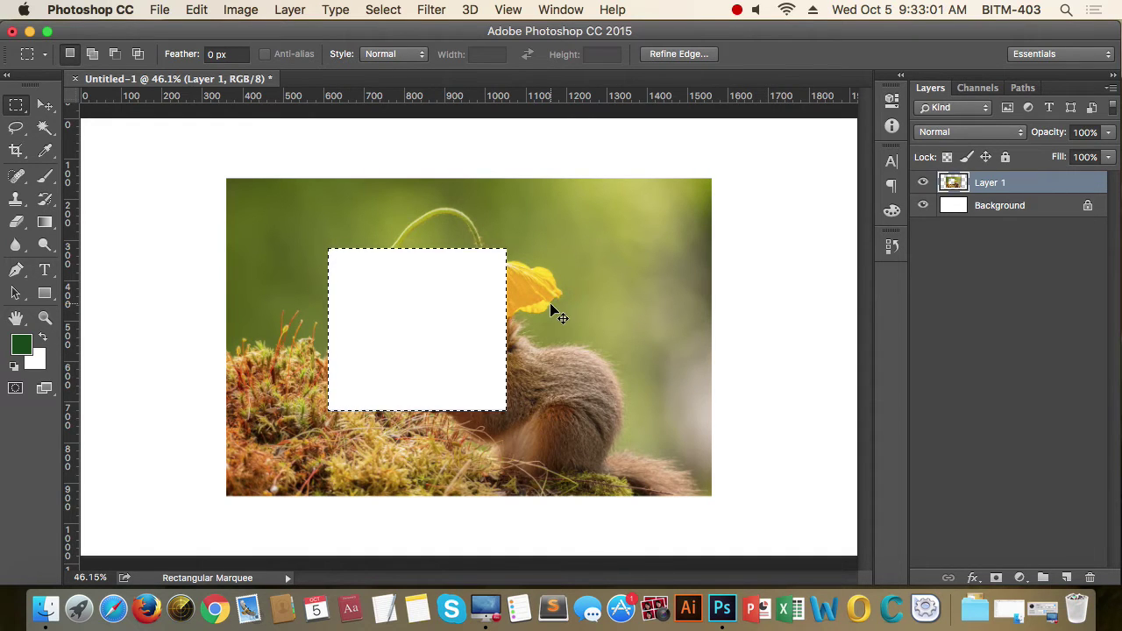
pyautogui.press('super+z')
pyautogui.click(581, 284)
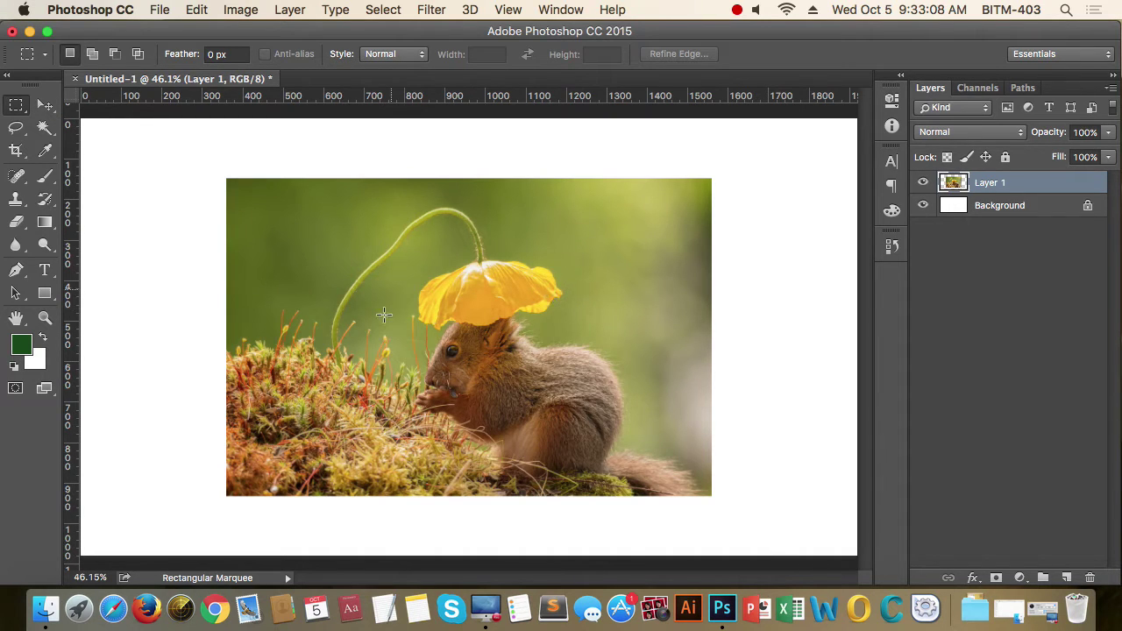
# Step: Convert Layer 1 to a smart object and undo the conversion
pyautogui.click(44, 105)
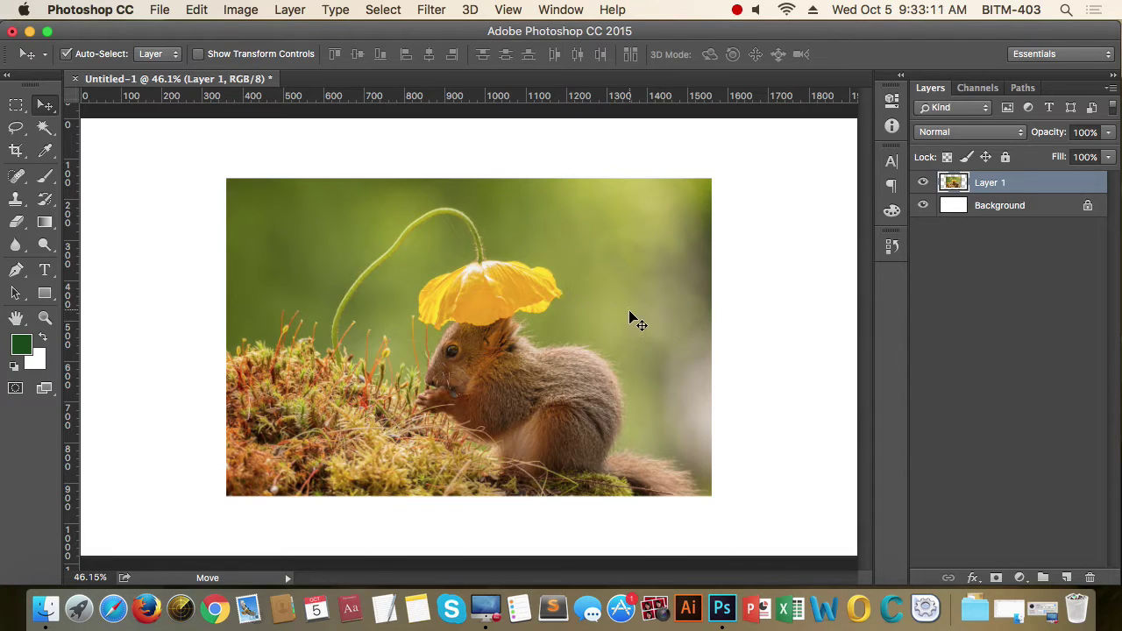
pyautogui.scroll(-2, 629, 317)
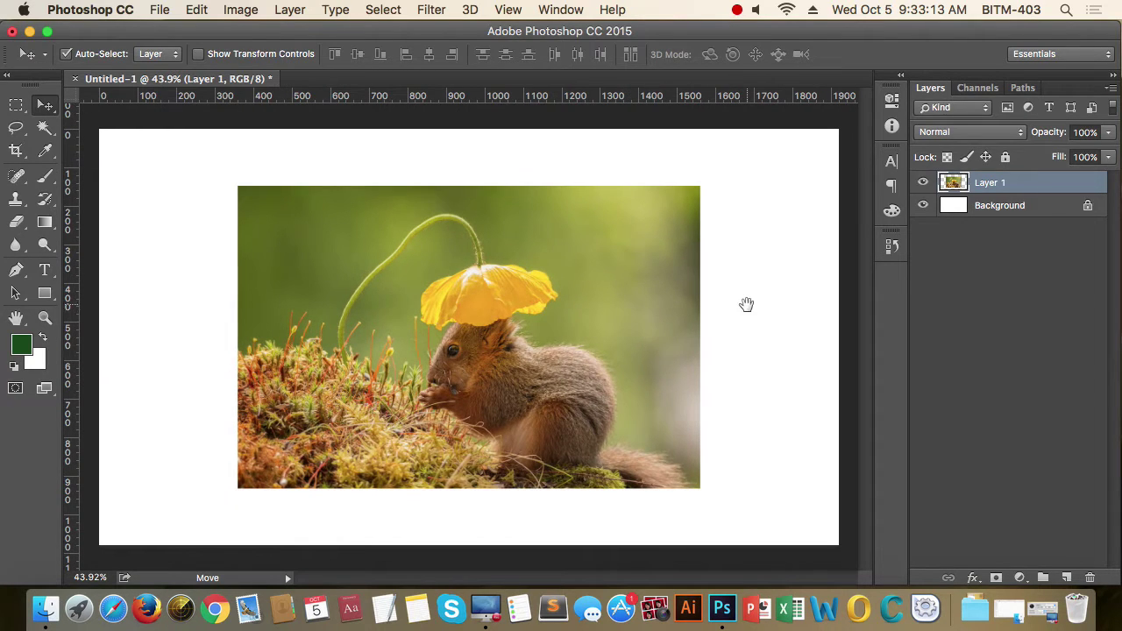
pyautogui.click(721, 280)
pyautogui.rightClick(1007, 186)
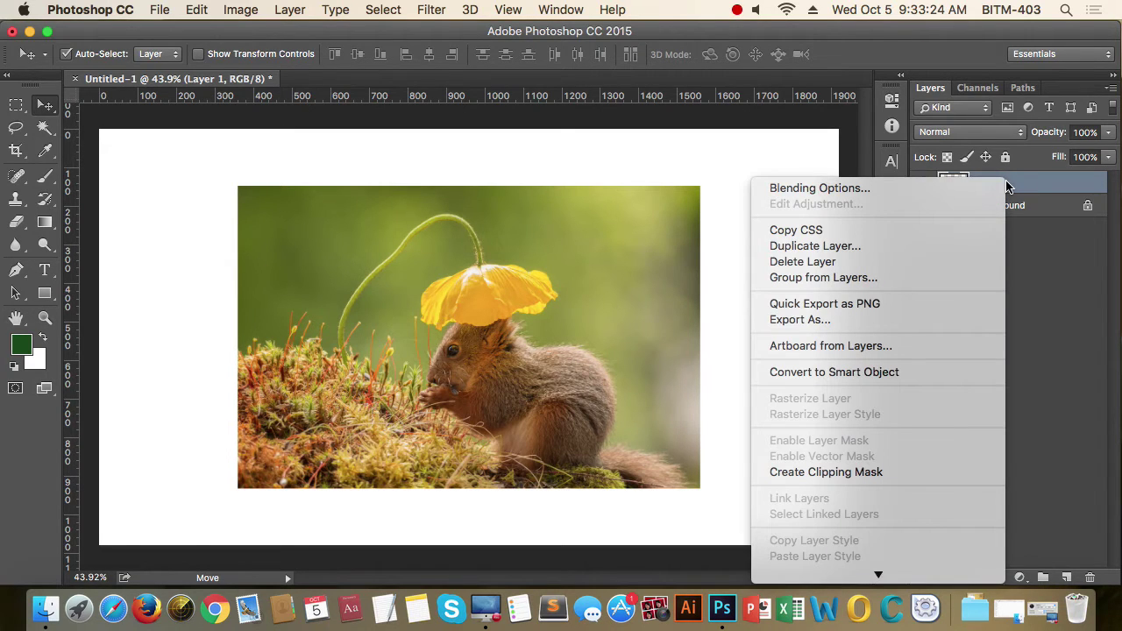
pyautogui.click(883, 371)
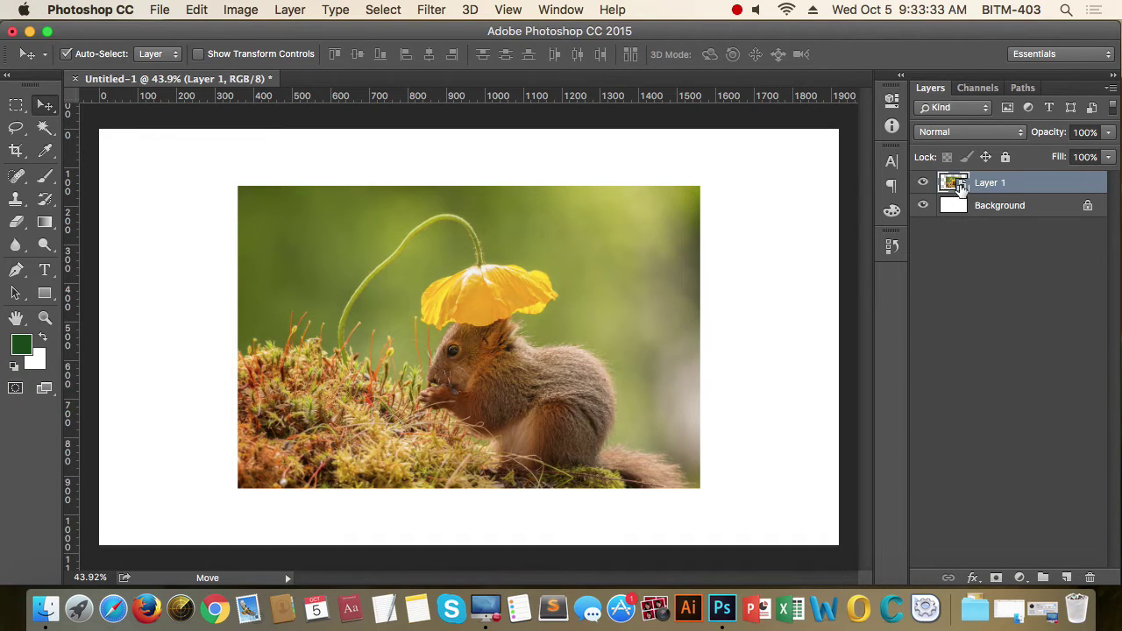
pyautogui.press('super+z')
# Step: Set the layer thumbnails to the largest size in the Layers Panel Options
pyautogui.click(1111, 89)
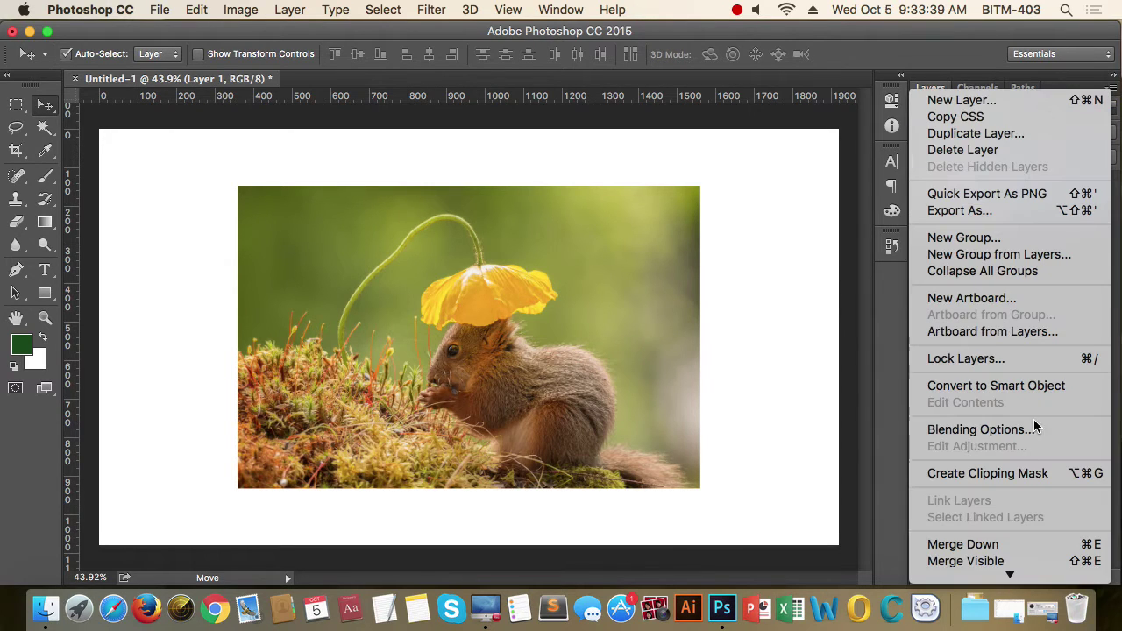
pyautogui.click(983, 527)
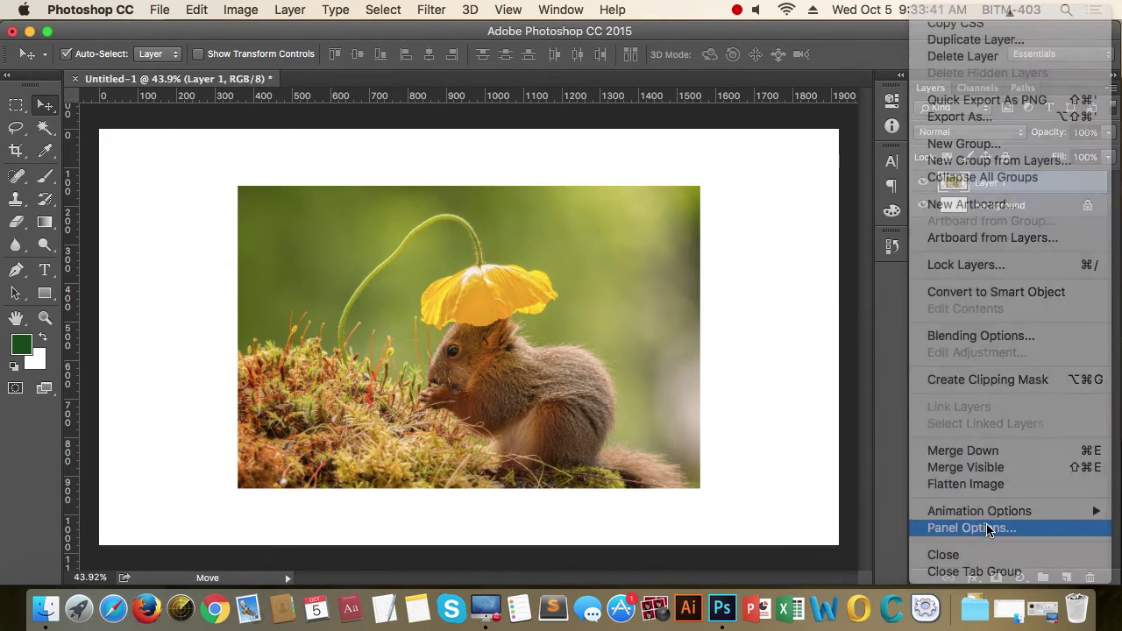
pyautogui.click(428, 271)
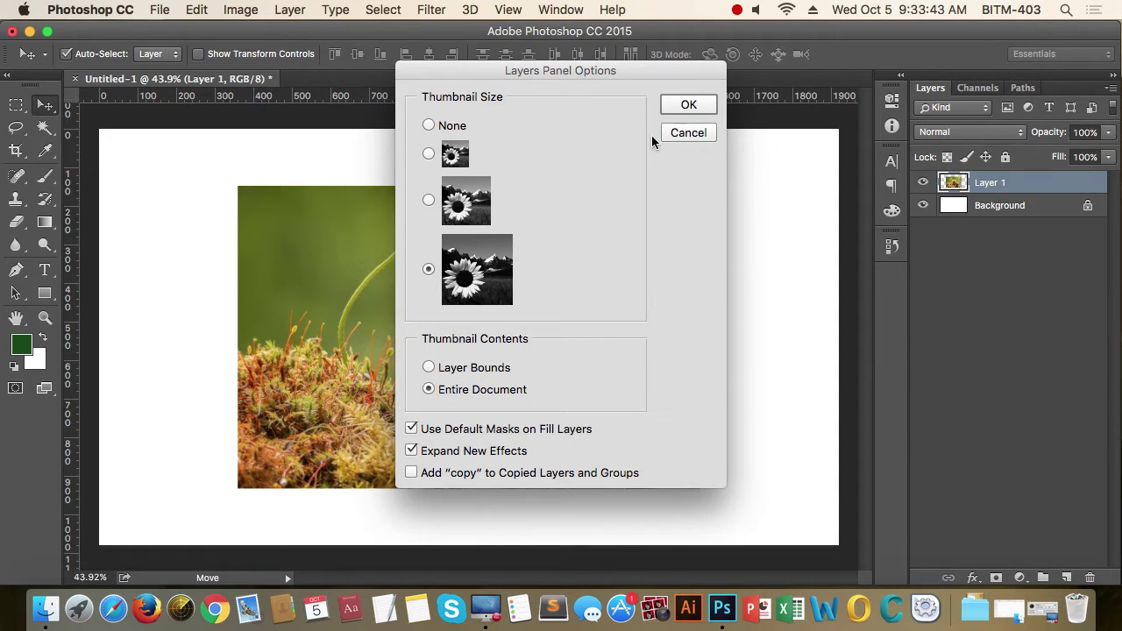
pyautogui.click(699, 108)
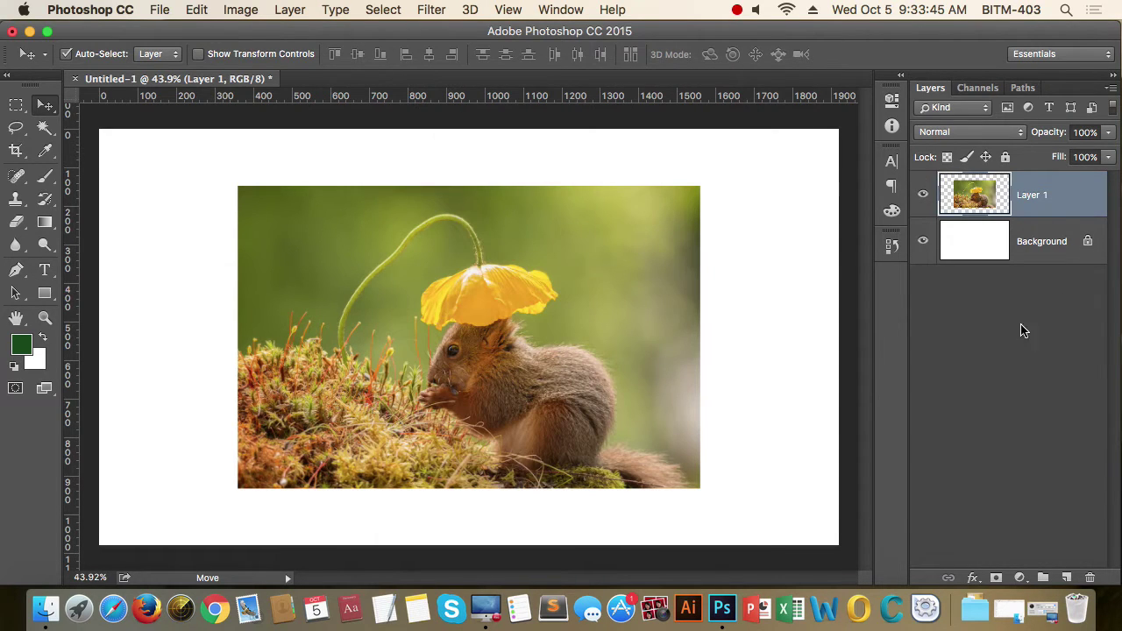
# Step: Convert Layer 1, the squirrel picture, to a smart object
pyautogui.click(1004, 290)
pyautogui.click(996, 198)
pyautogui.rightClick(1045, 196)
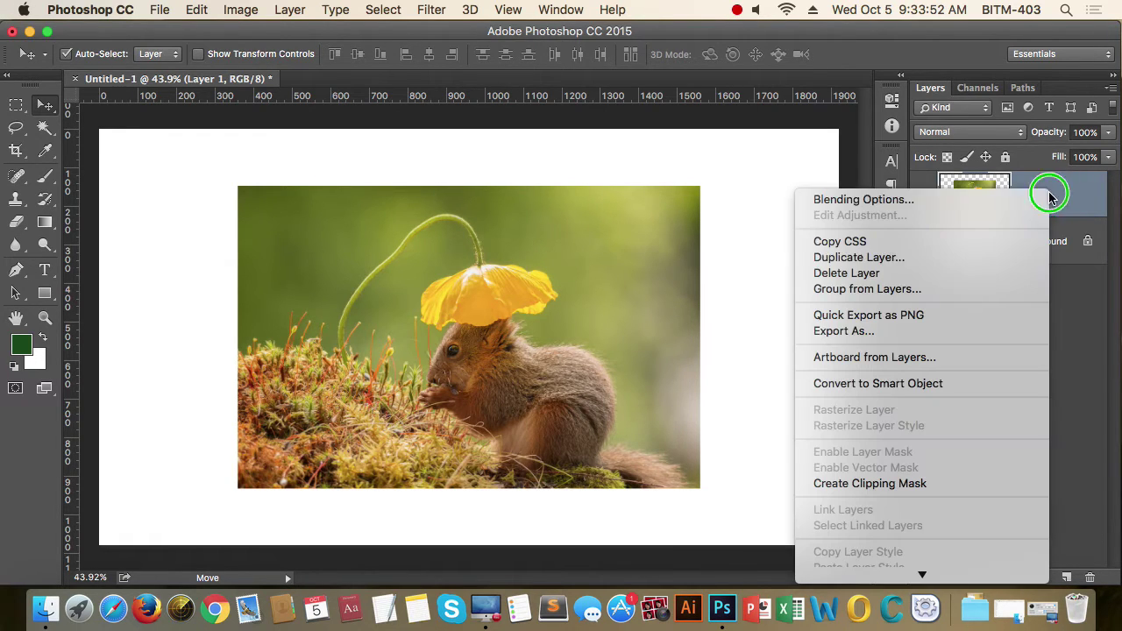
pyautogui.click(921, 384)
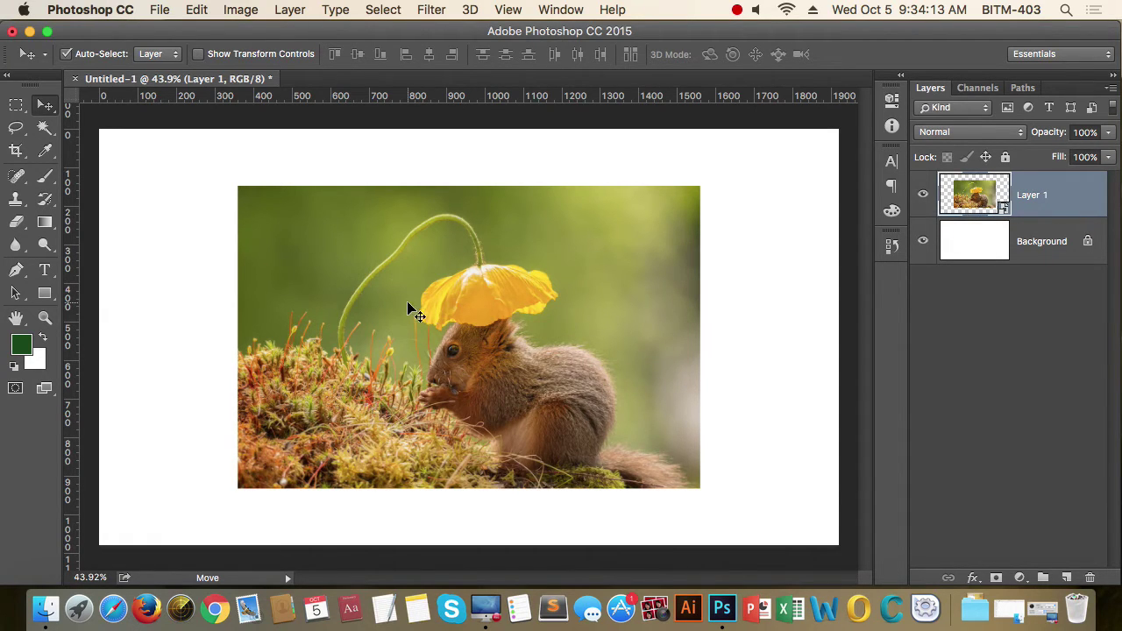
# Step: Try to delete a rectangular marquee area over the flower and squirrel from the smart object layer
pyautogui.click(16, 105)
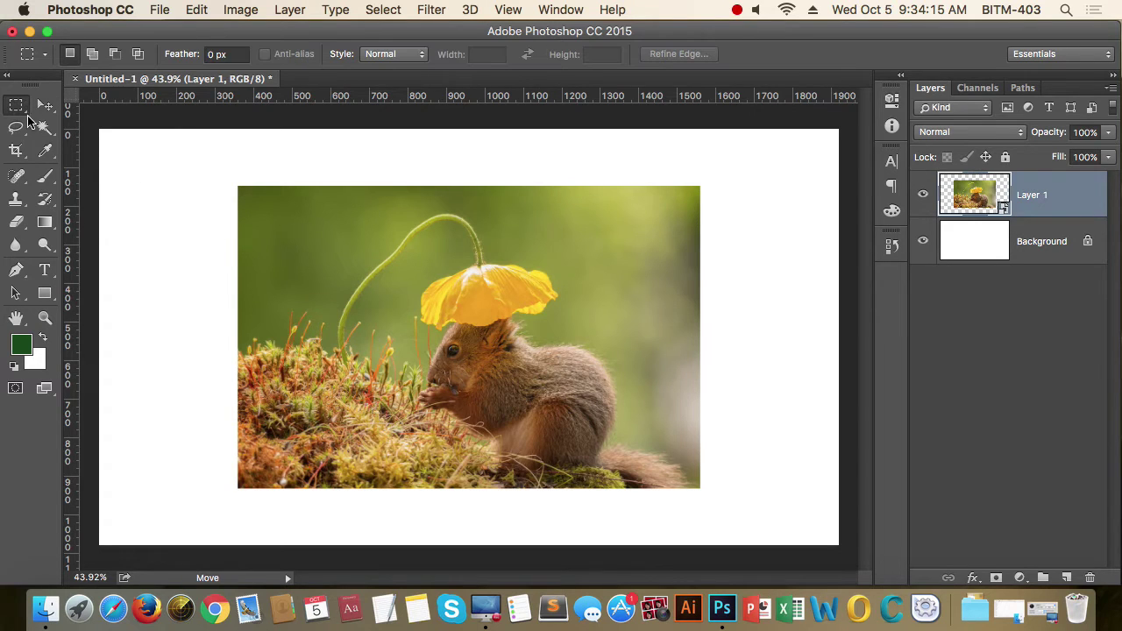
pyautogui.moveTo(284, 258); pyautogui.dragTo(552, 426)
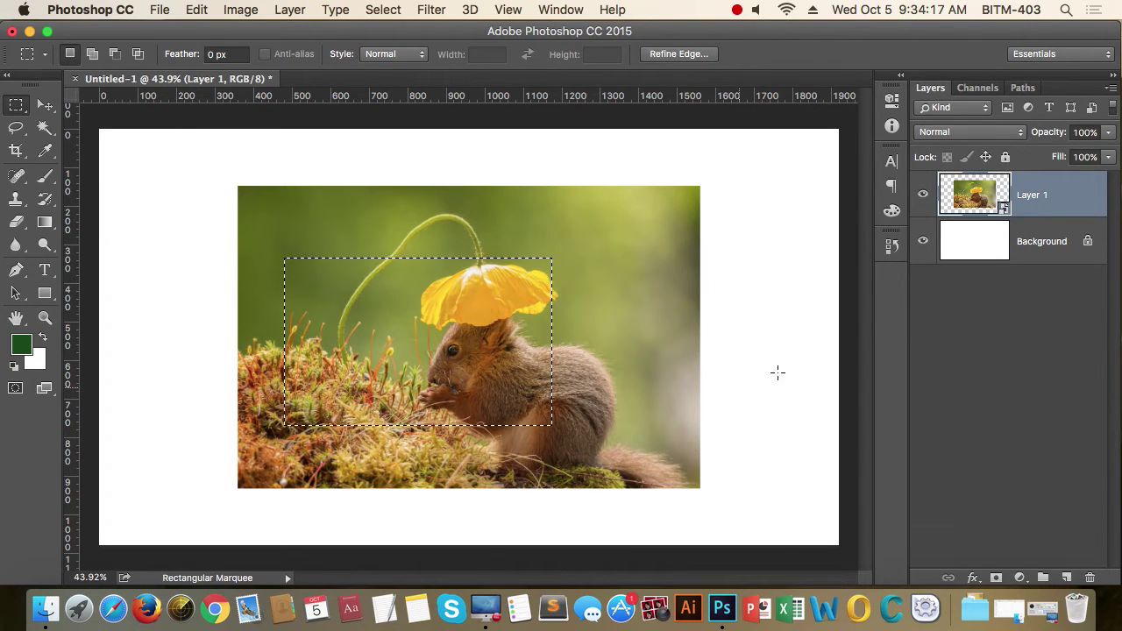
pyautogui.press('BackSpace')
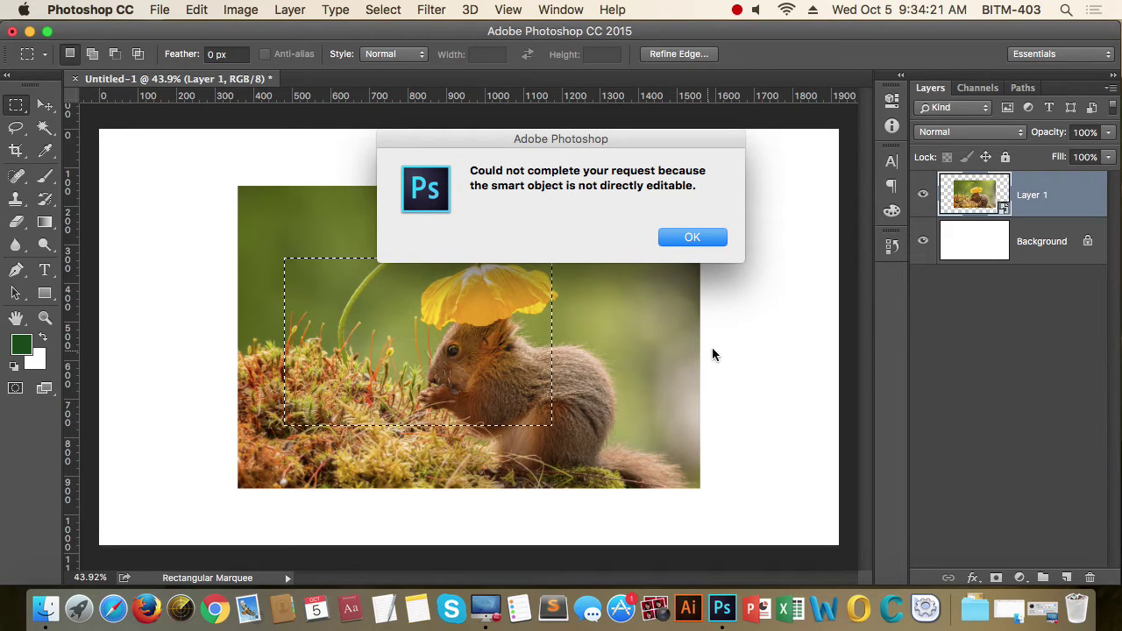
pyautogui.moveTo(471, 170); pyautogui.dragTo(704, 183)
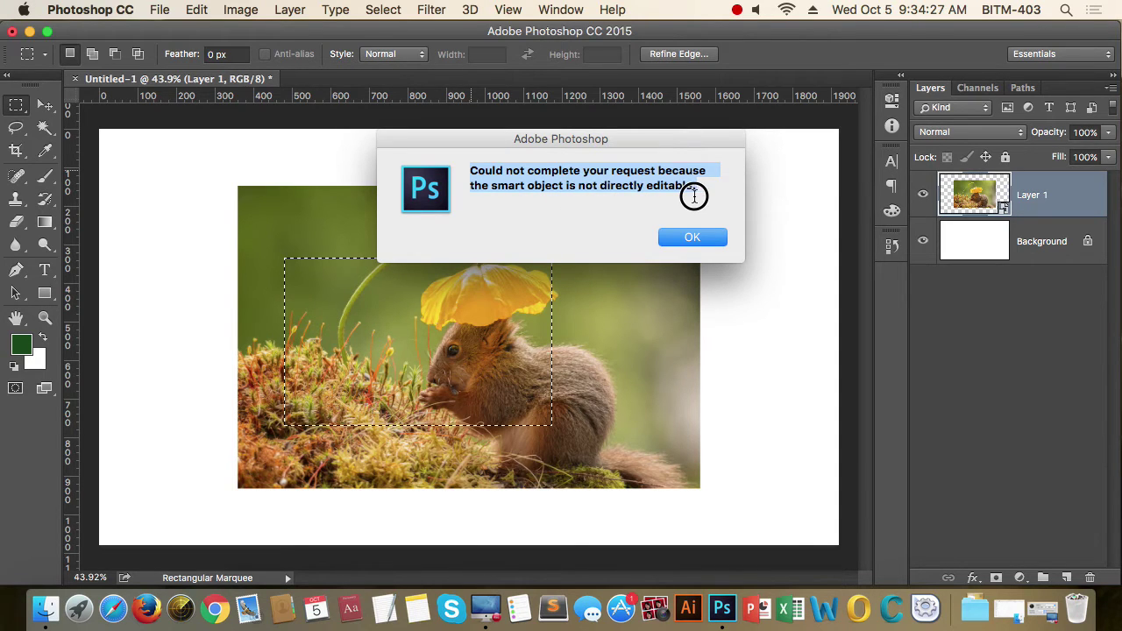
pyautogui.click(668, 237)
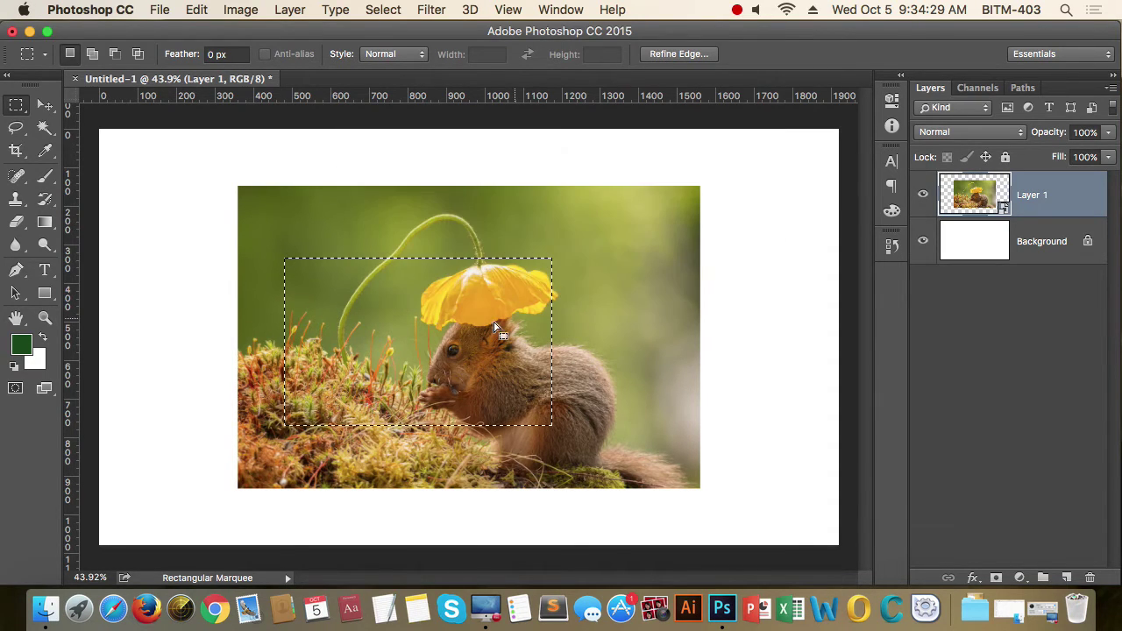
# Step: Draw several rectangular marquee selections over the smart object picture and clear them
pyautogui.moveTo(298, 235); pyautogui.dragTo(626, 413)
pyautogui.click(628, 361)
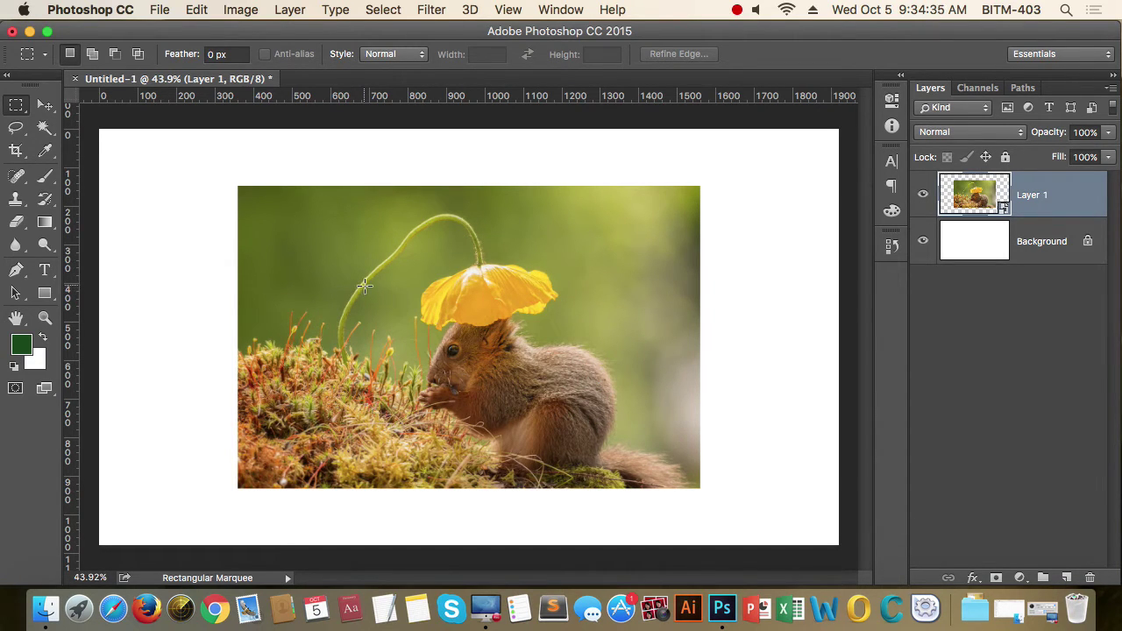
pyautogui.moveTo(334, 254); pyautogui.dragTo(574, 397)
pyautogui.click(565, 352)
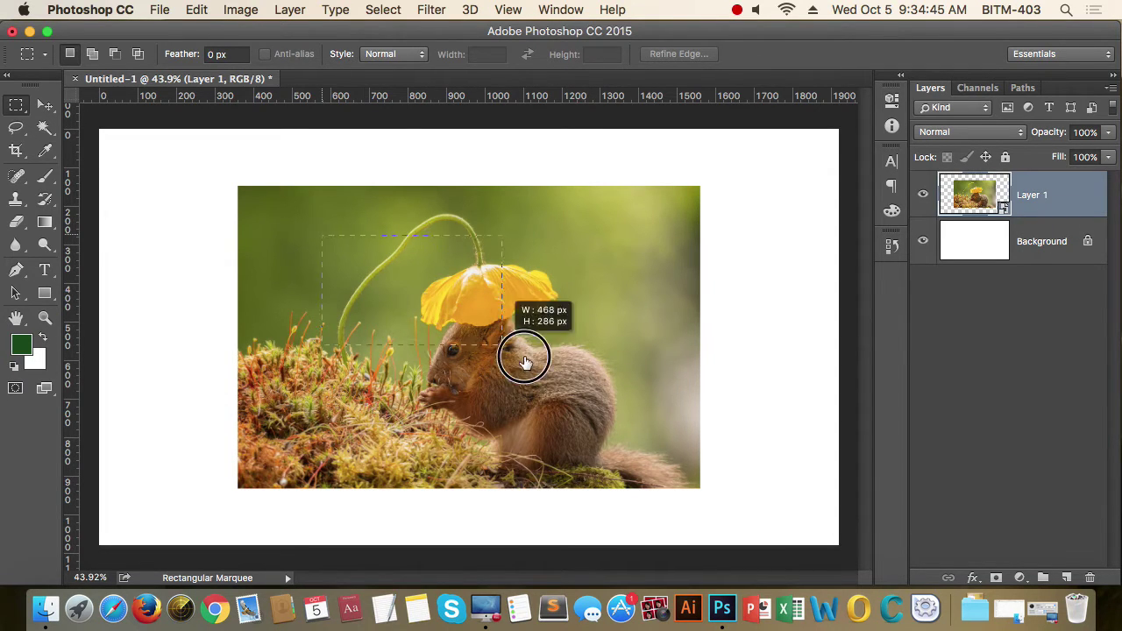
pyautogui.moveTo(525, 361); pyautogui.dragTo(603, 423)
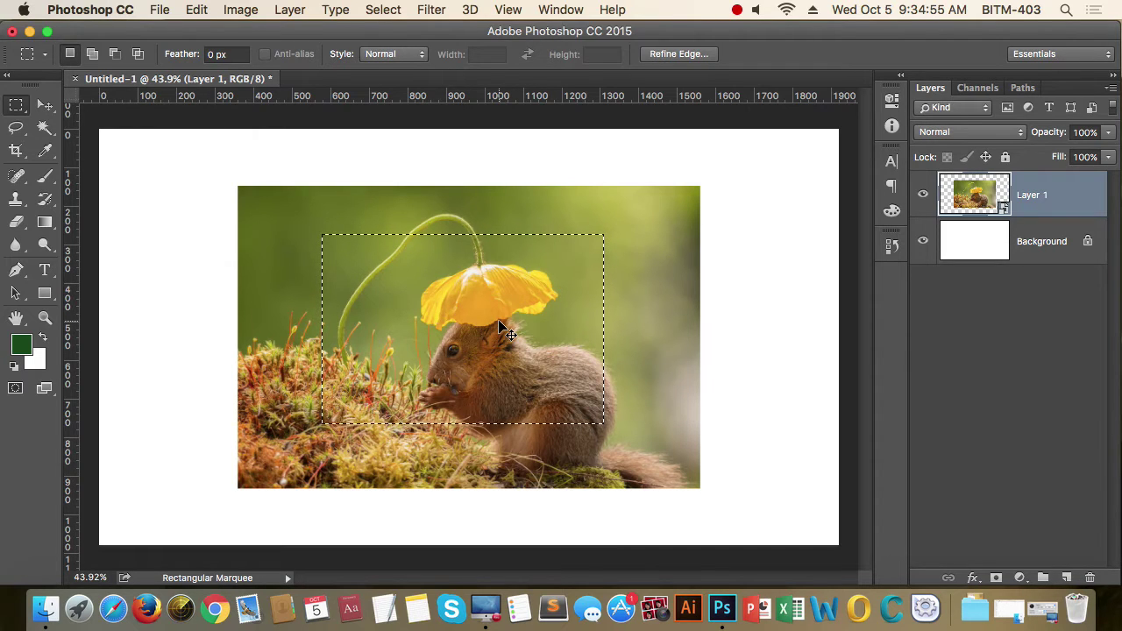
pyautogui.press('alt')
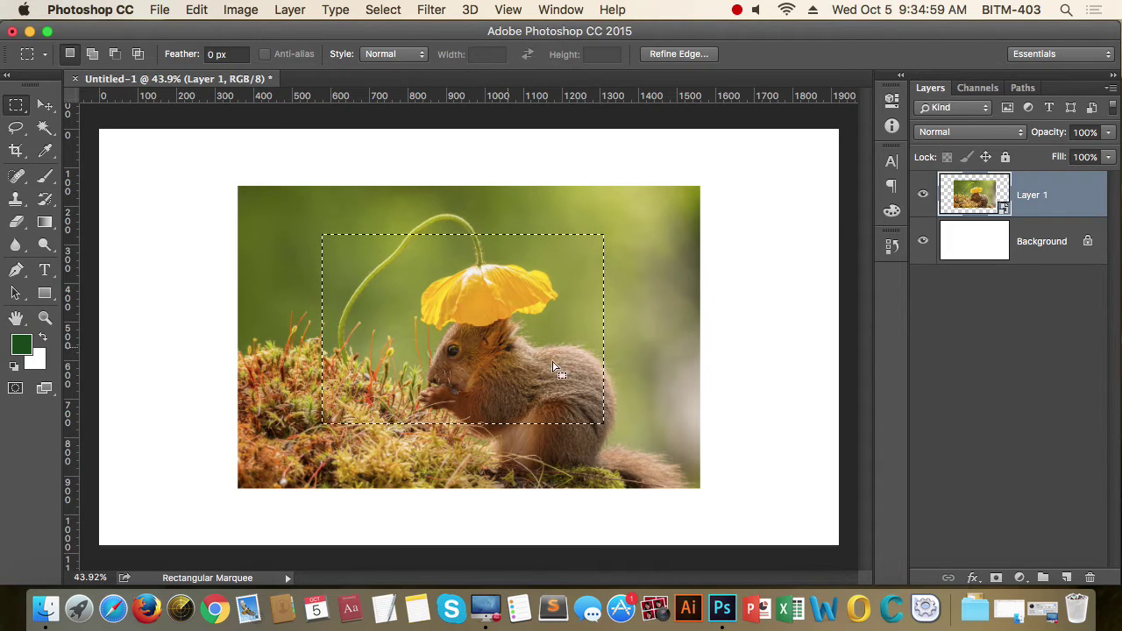
pyautogui.click(617, 317)
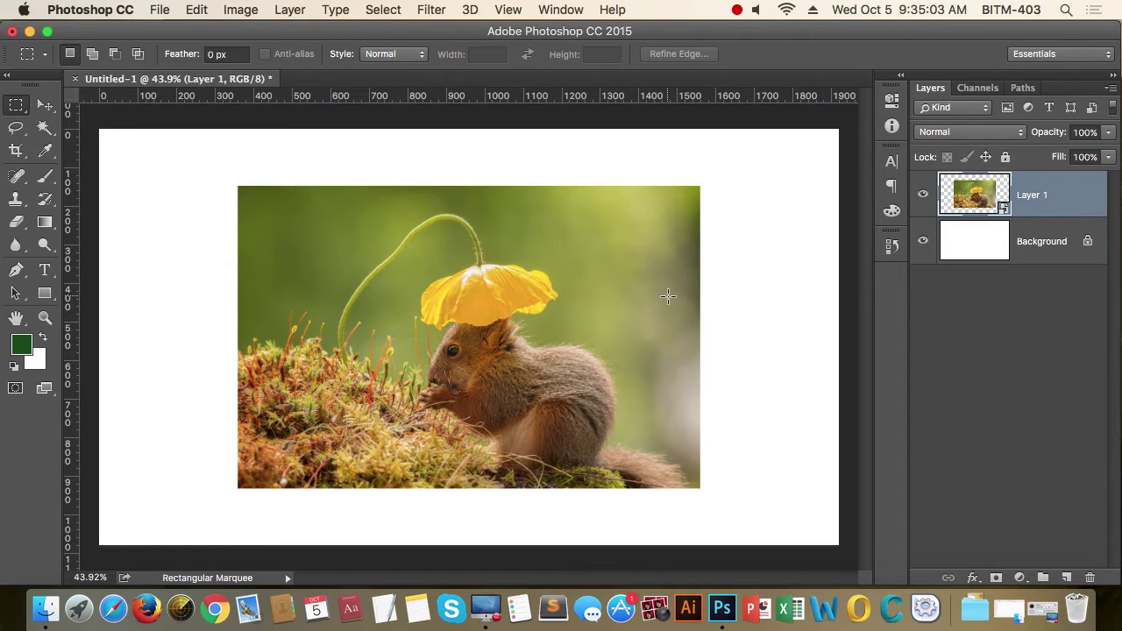
# Step: Try to move the squirrel smart object slightly with the Move tool
pyautogui.click(45, 105)
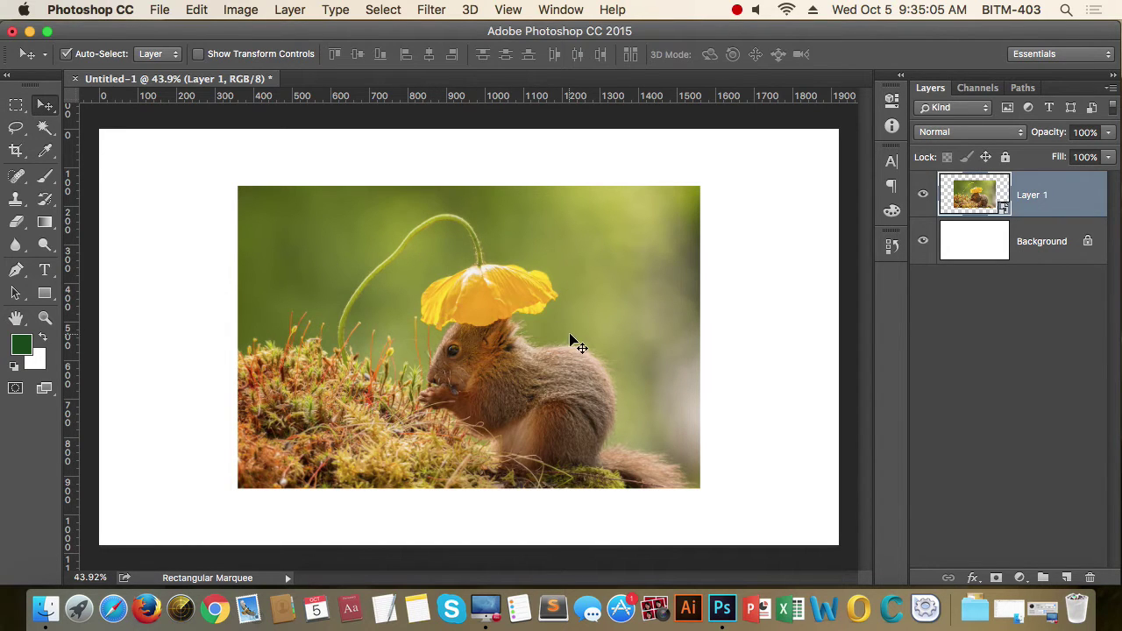
pyautogui.moveTo(561, 325)
pyautogui.mouseDown()
pyautogui.moveTo(529, 296)
pyautogui.moveTo(556, 321)
pyautogui.mouseUp()
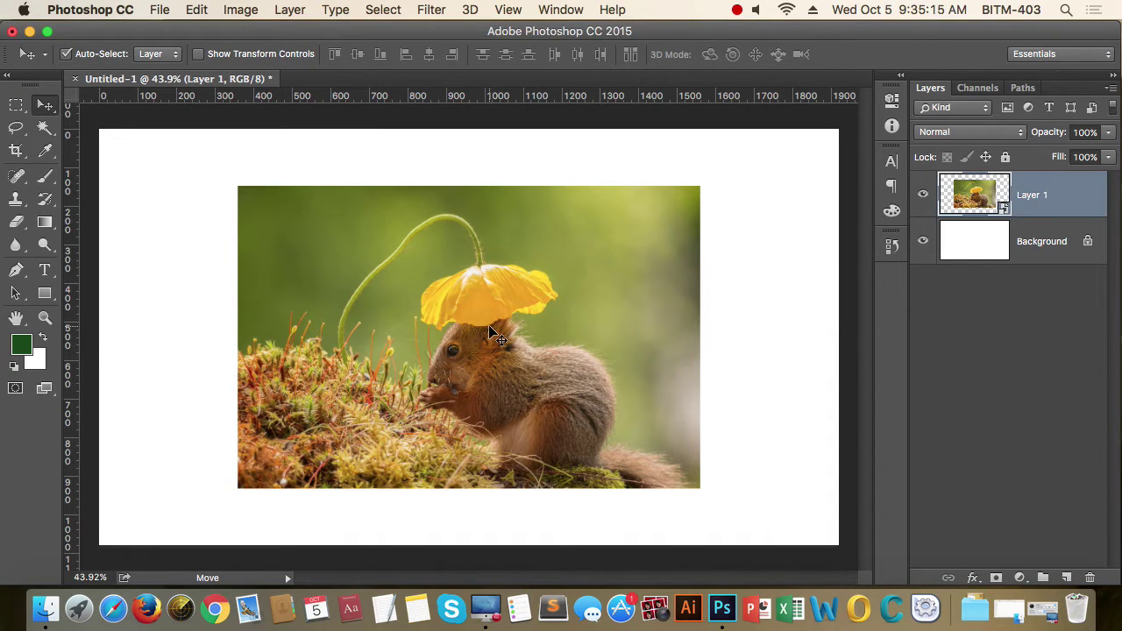
# Step: Open the contents of the Layer 1 smart object for editing
pyautogui.scroll(-3, 507, 333)
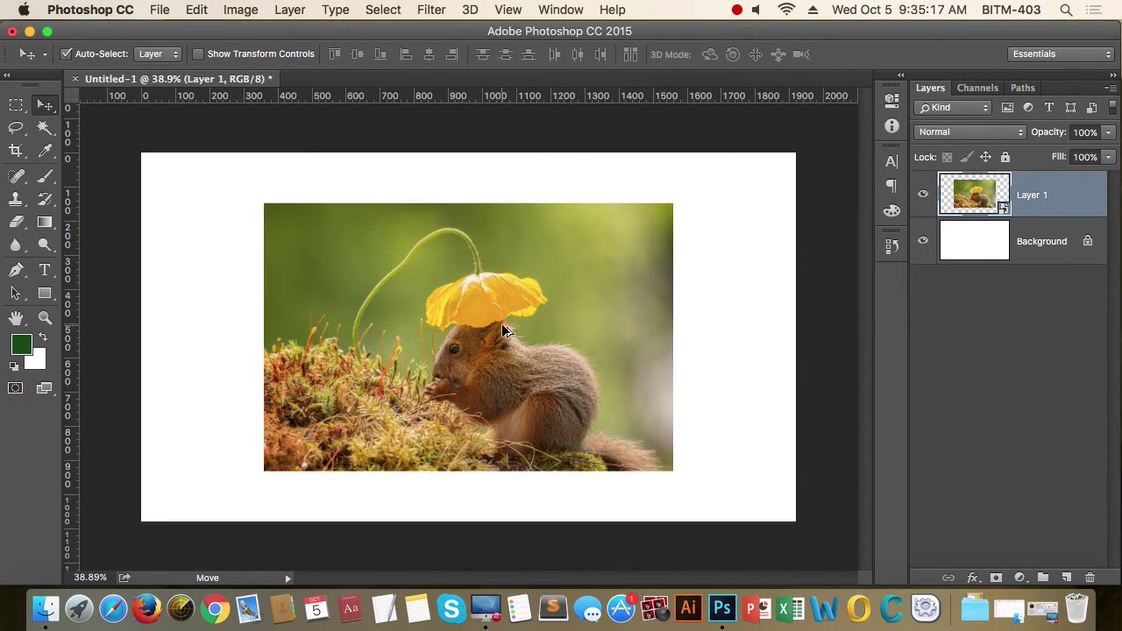
pyautogui.scroll(1, 504, 332)
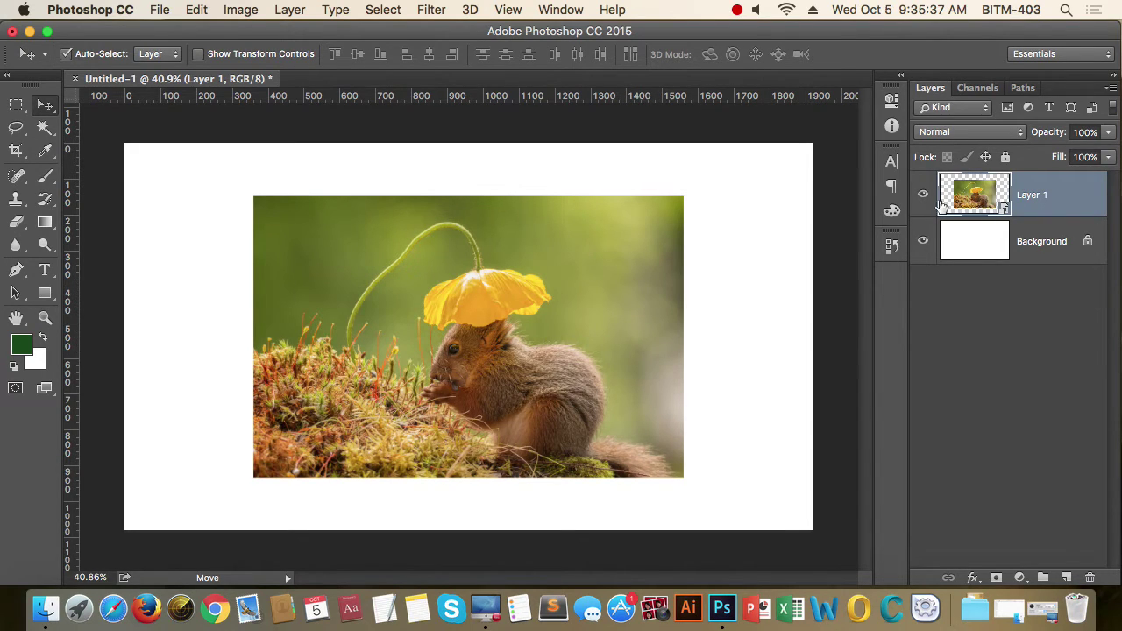
pyautogui.rightClick(1059, 193)
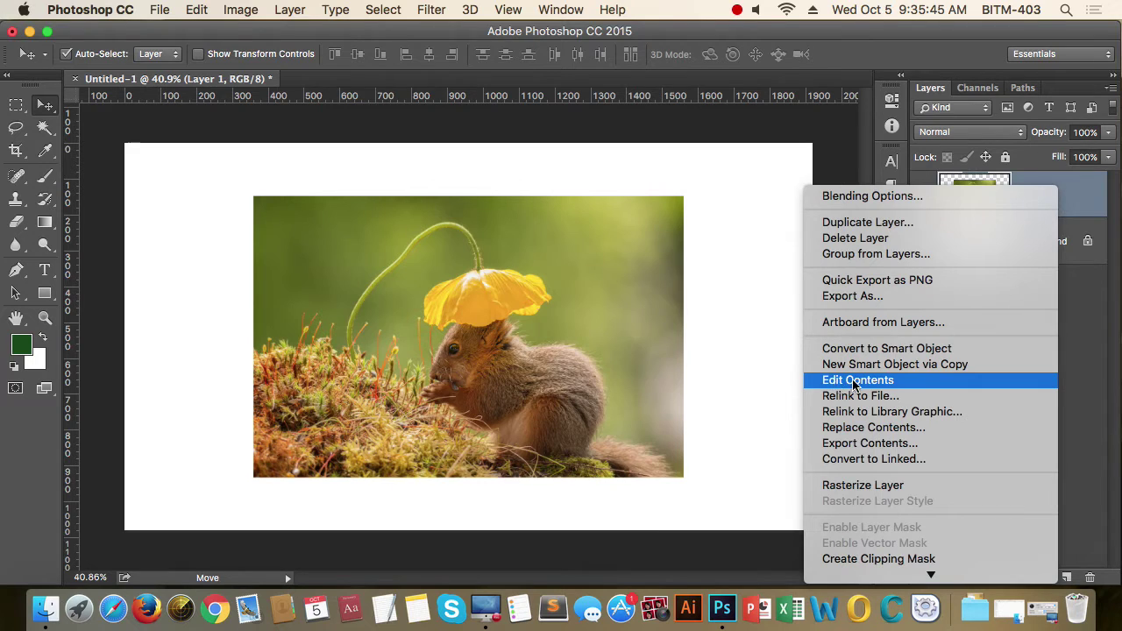
pyautogui.click(1094, 337)
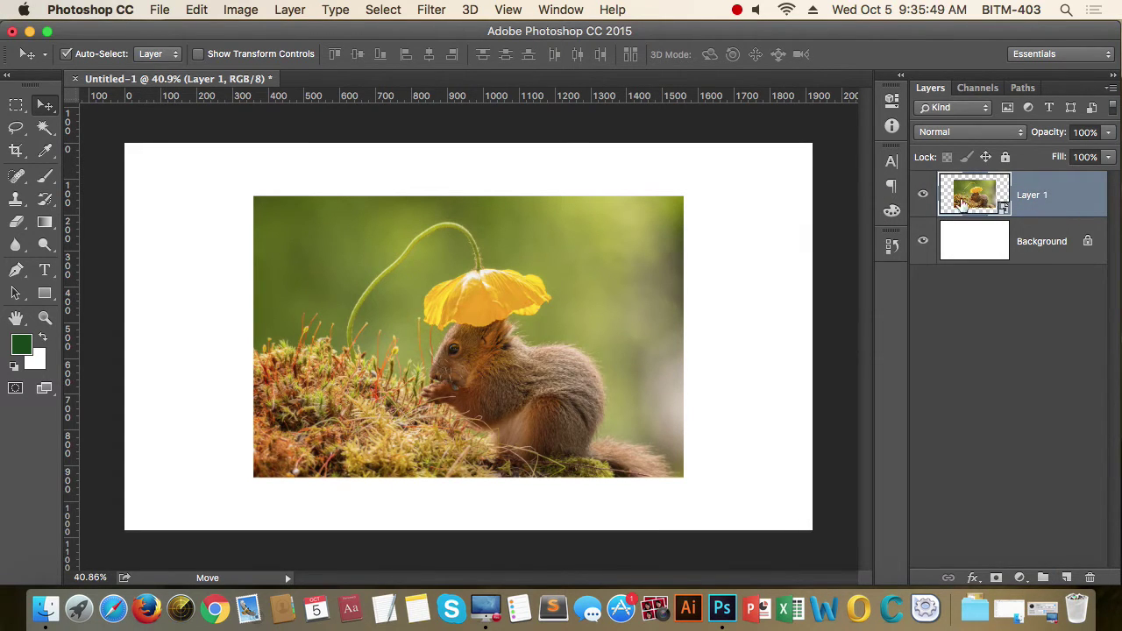
pyautogui.doubleClick(993, 198)
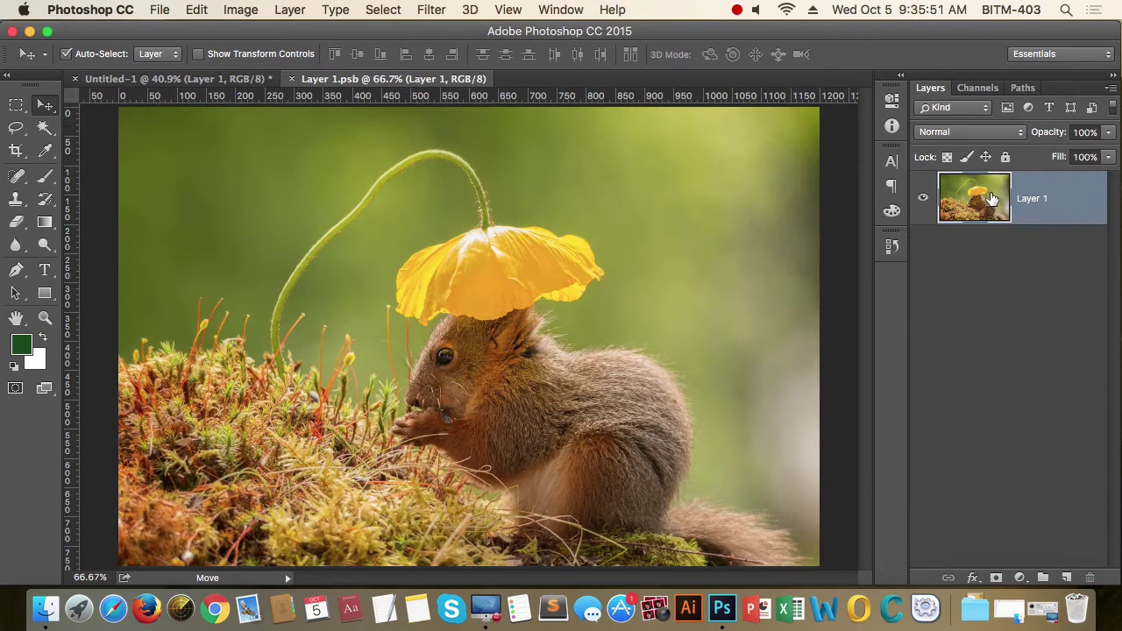
# Step: Compare the Untitled-1 document with the smart object's Layer 1.psb, ending on Layer 1.psb
pyautogui.hotkey('ctrl', 'Tab')
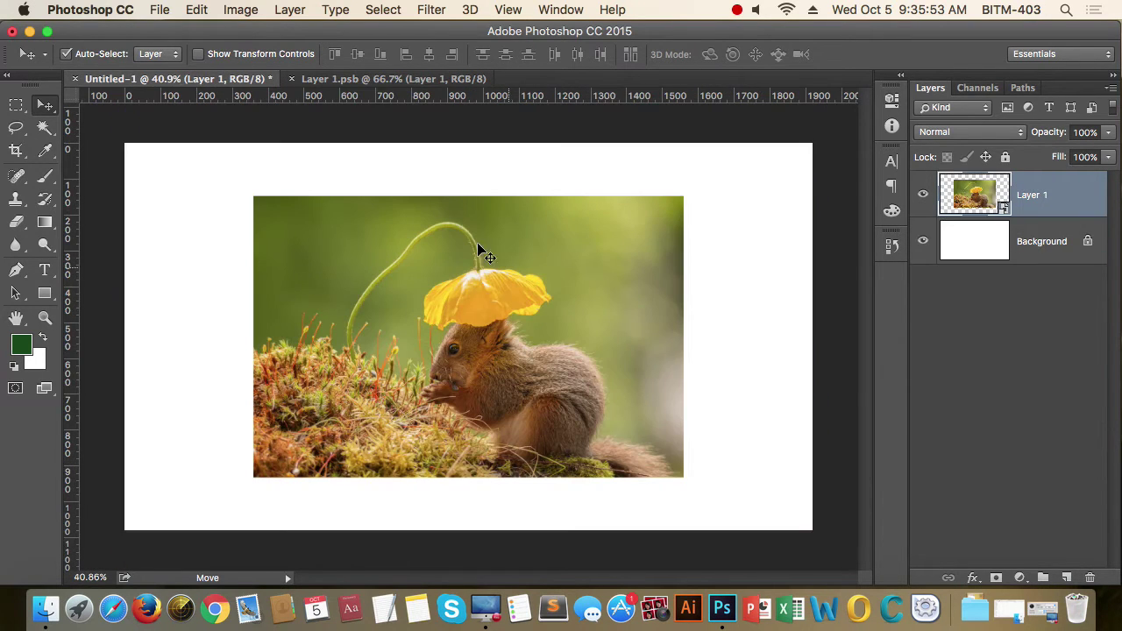
pyautogui.click(377, 80)
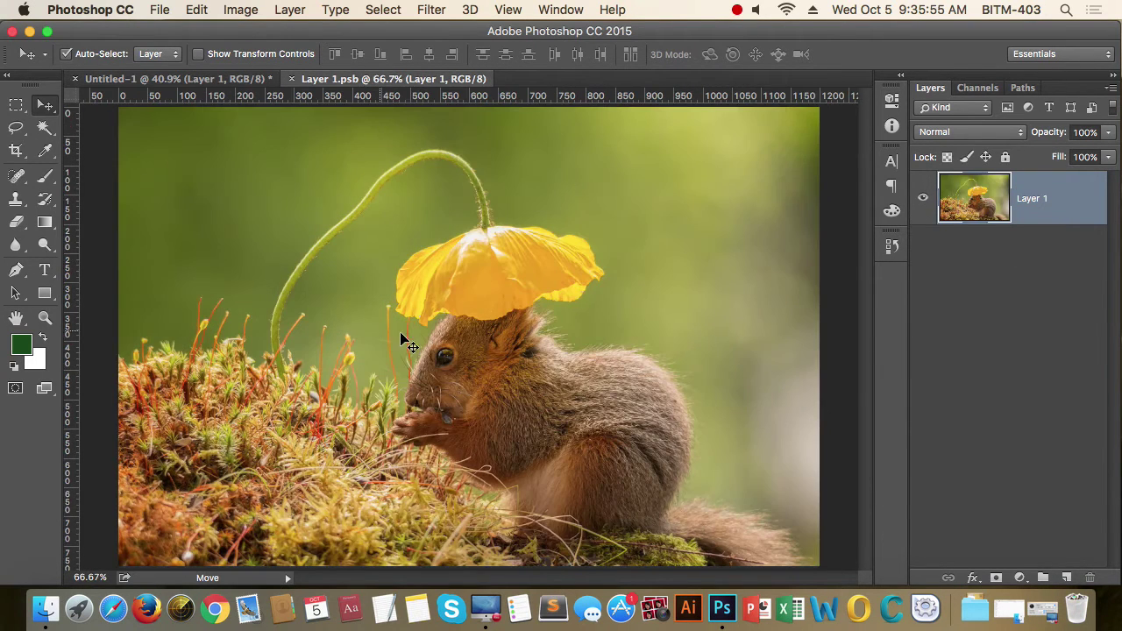
pyautogui.click(146, 80)
pyautogui.click(345, 83)
# Step: Select a rectangular marquee area over the flower and squirrel in Layer 1.psb and fill it with the white background color
pyautogui.click(16, 105)
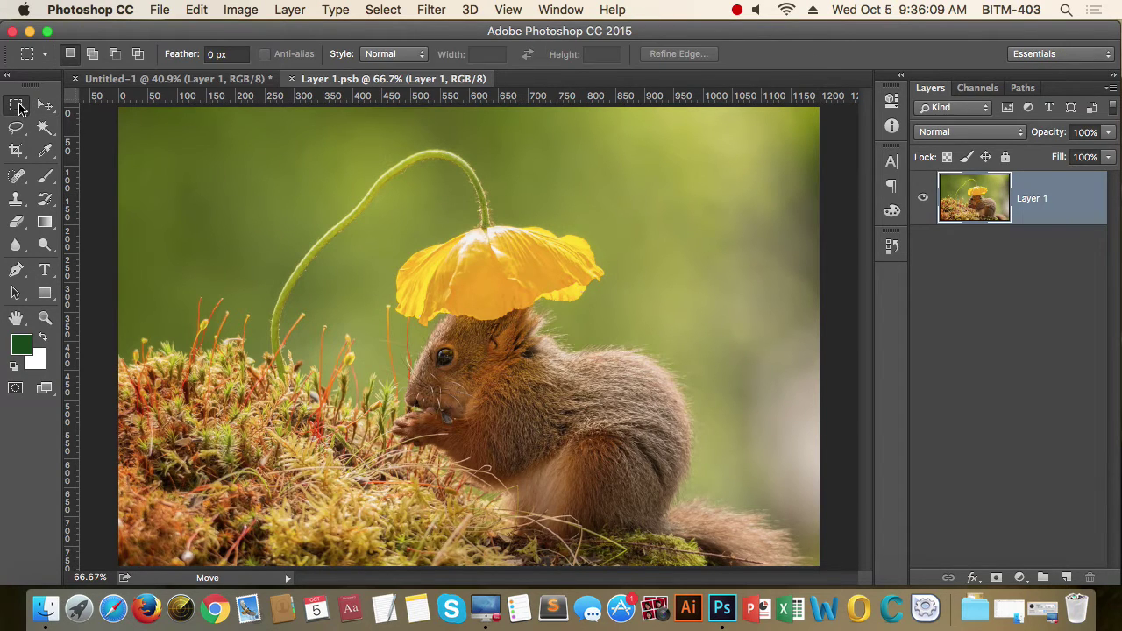
pyautogui.moveTo(307, 219); pyautogui.dragTo(631, 467)
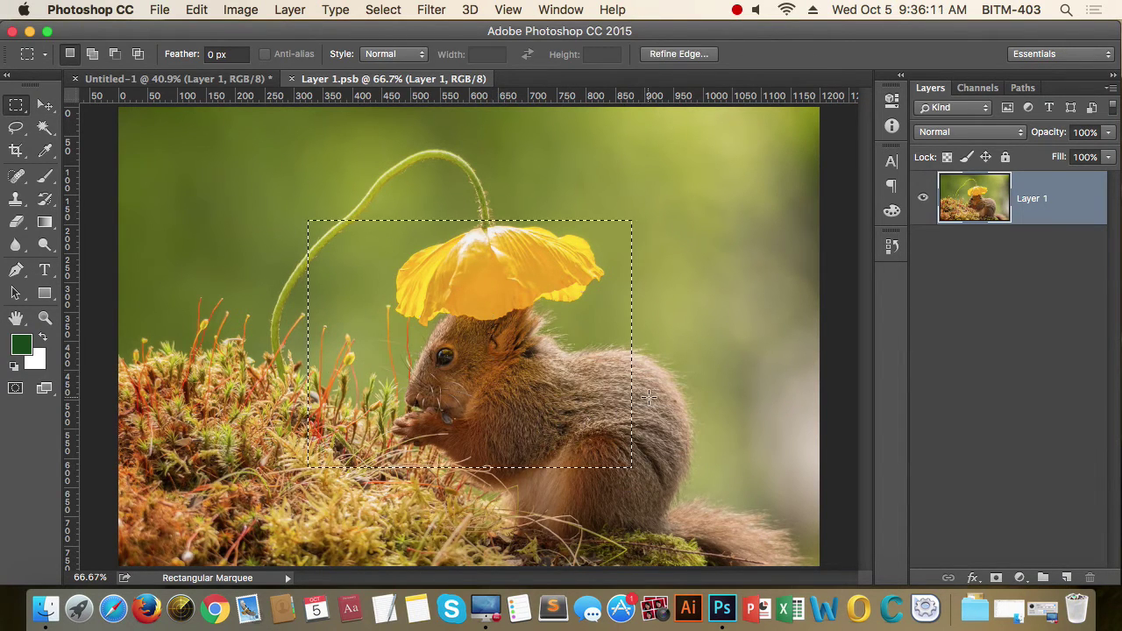
pyautogui.press('Delete')
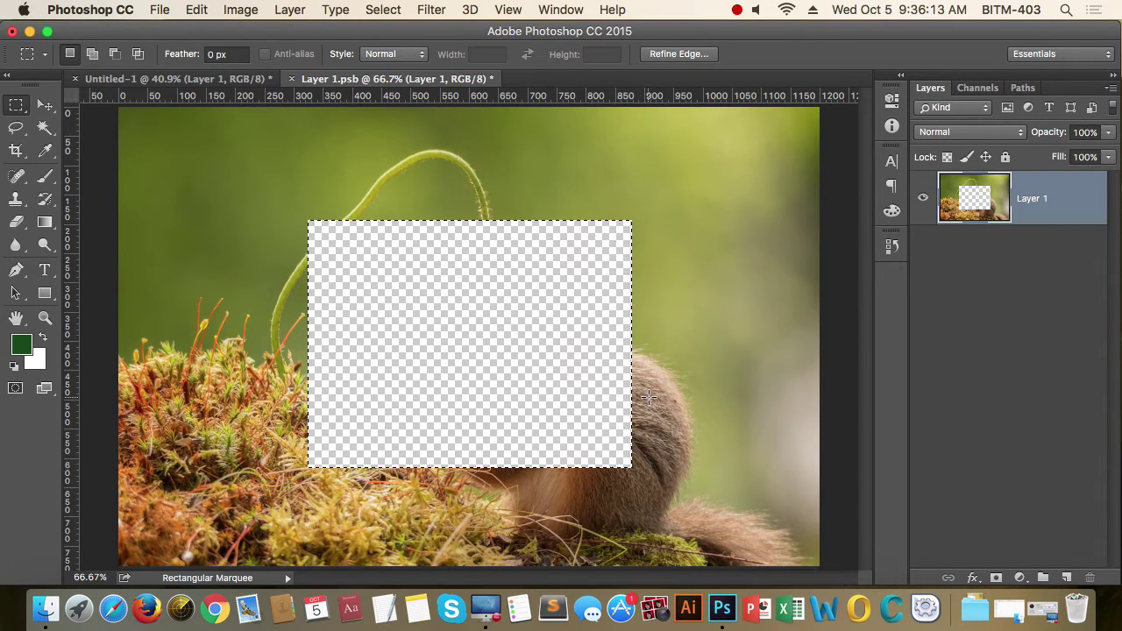
pyautogui.press('super+z')
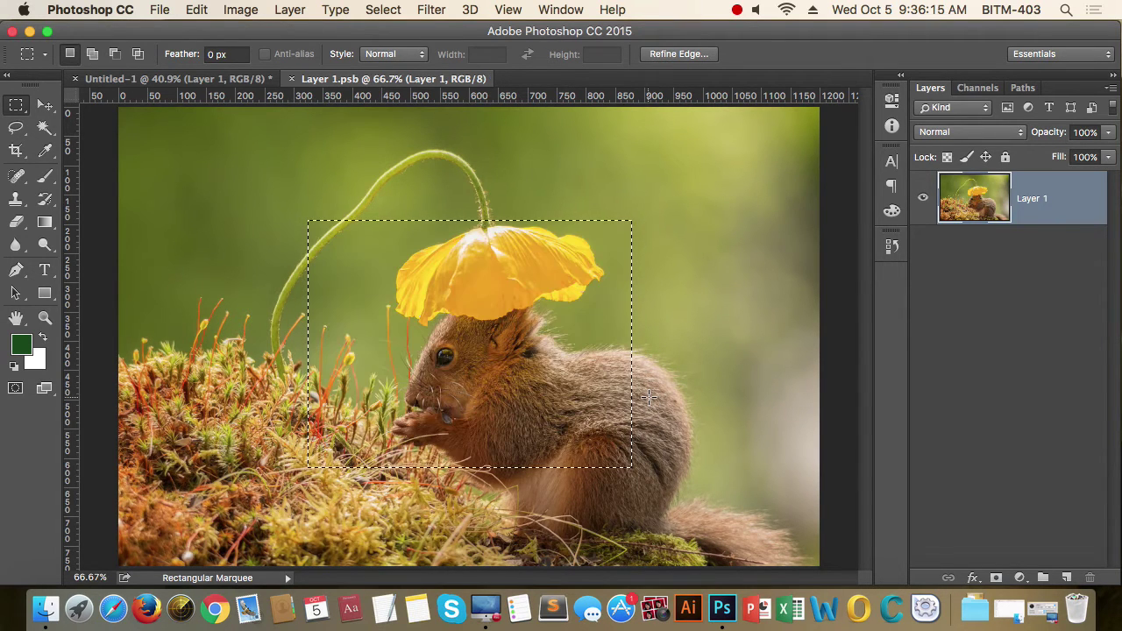
pyautogui.press('super+BackSpace')
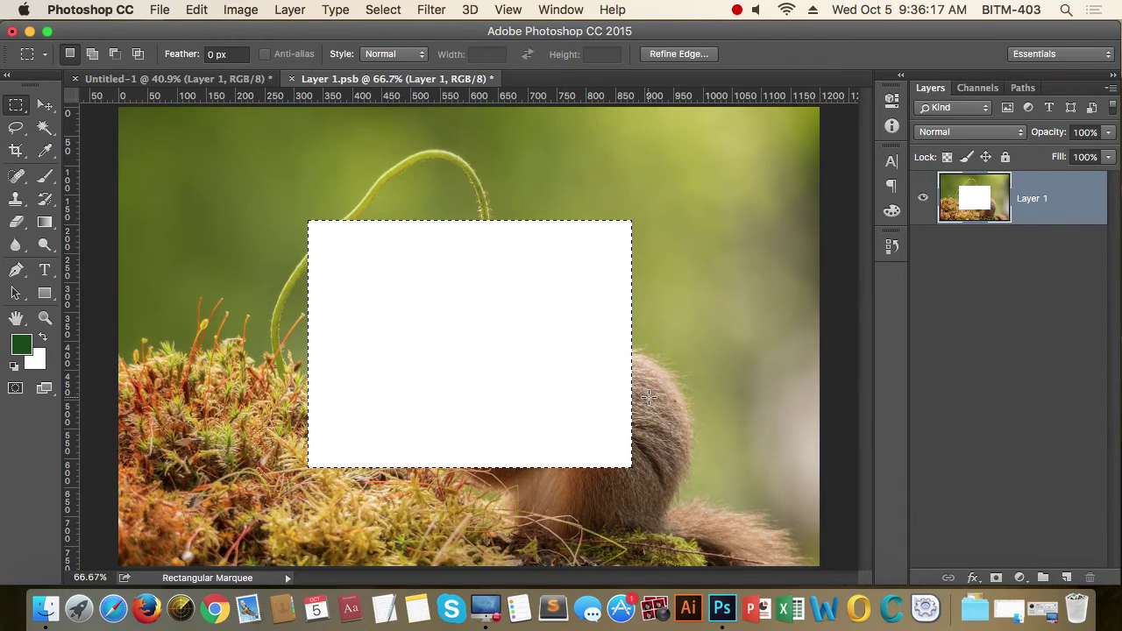
# Step: Save the edited Layer 1.psb and compare it with the smart object in Untitled-1
pyautogui.click(194, 84)
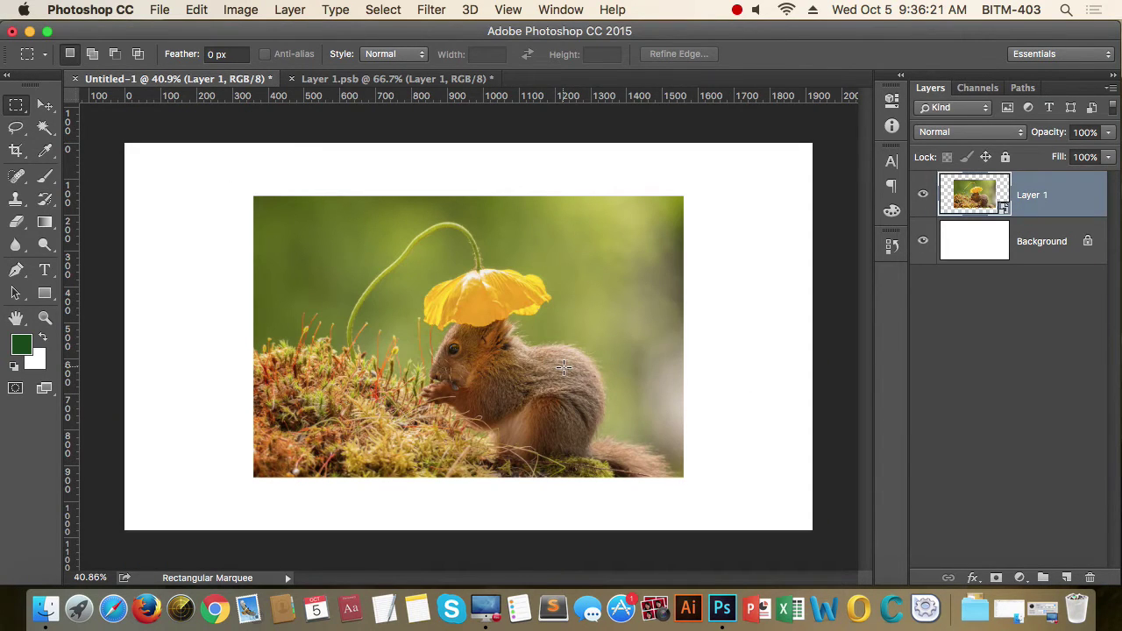
pyautogui.click(395, 79)
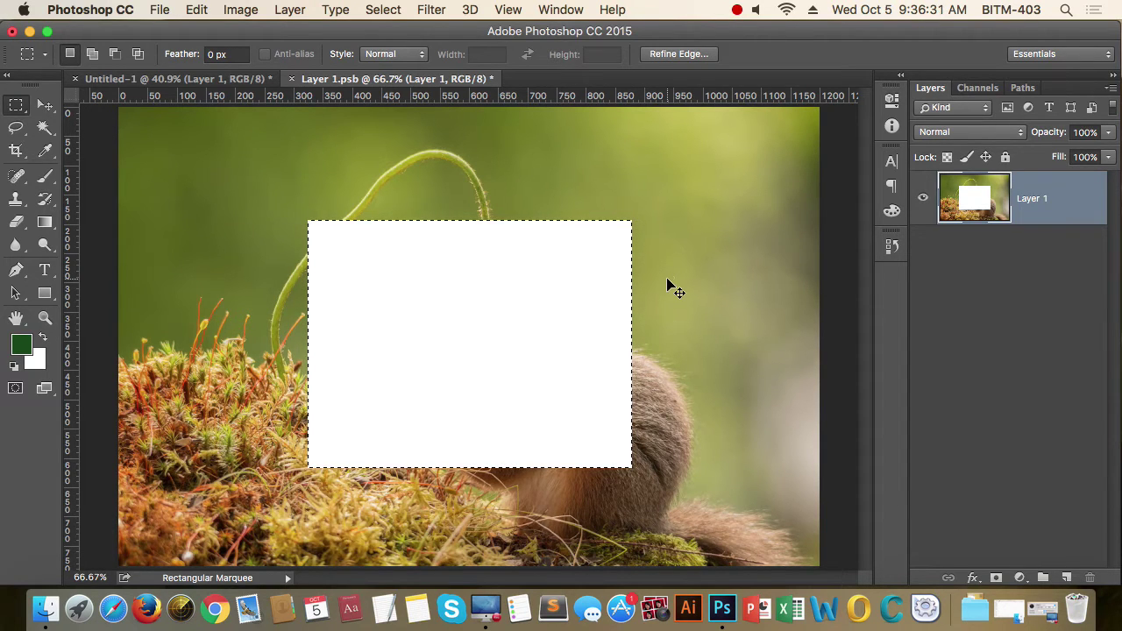
pyautogui.press('super+s')
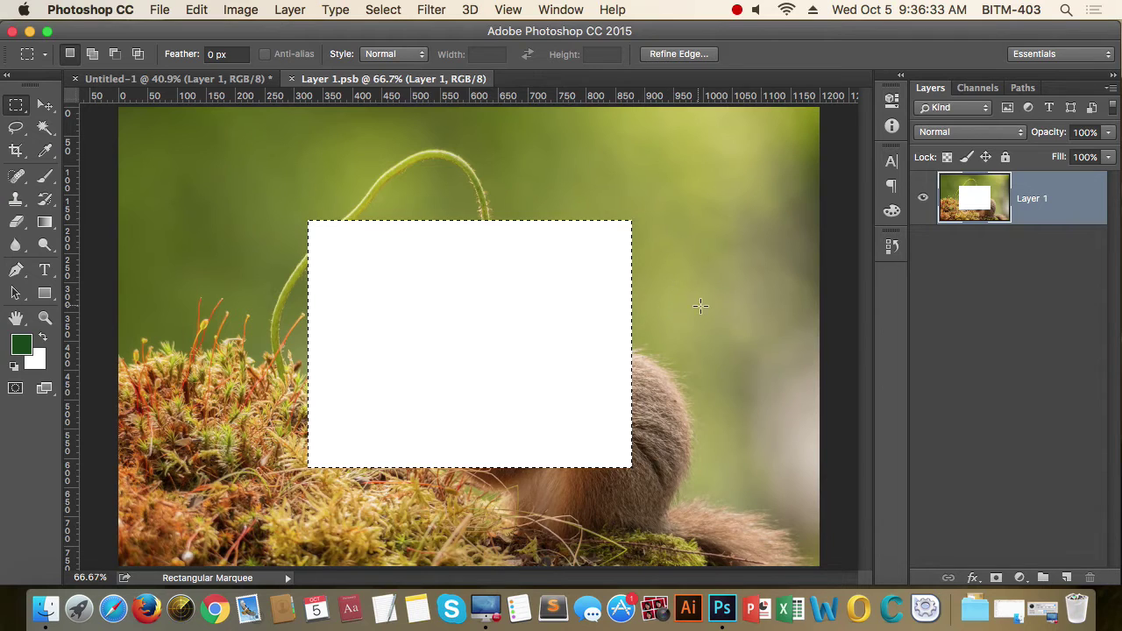
pyautogui.click(246, 85)
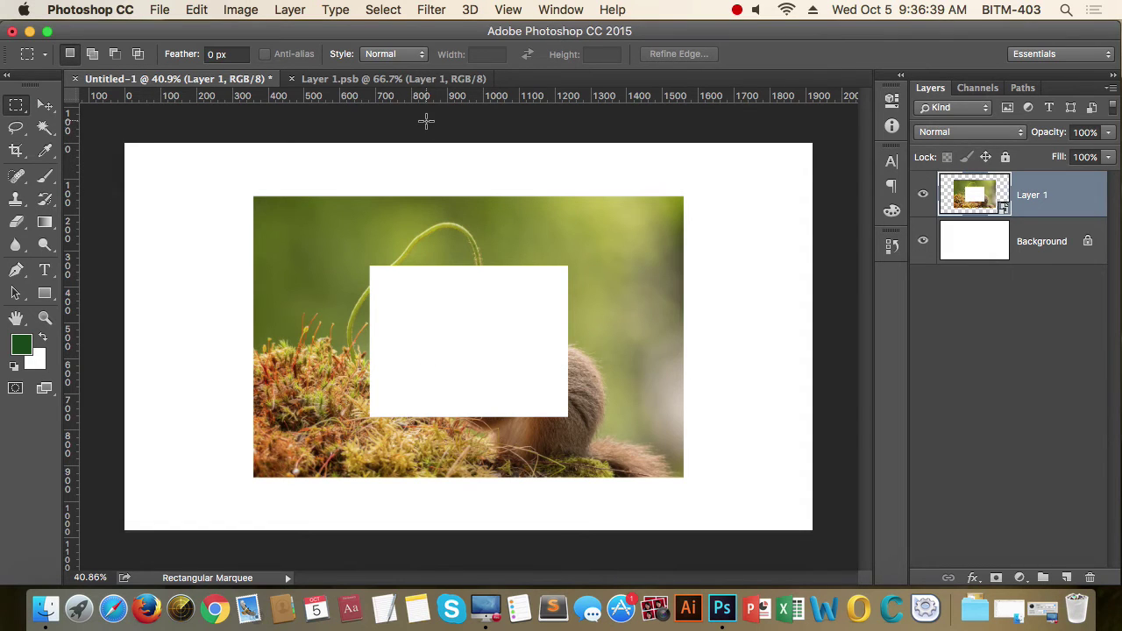
pyautogui.click(391, 78)
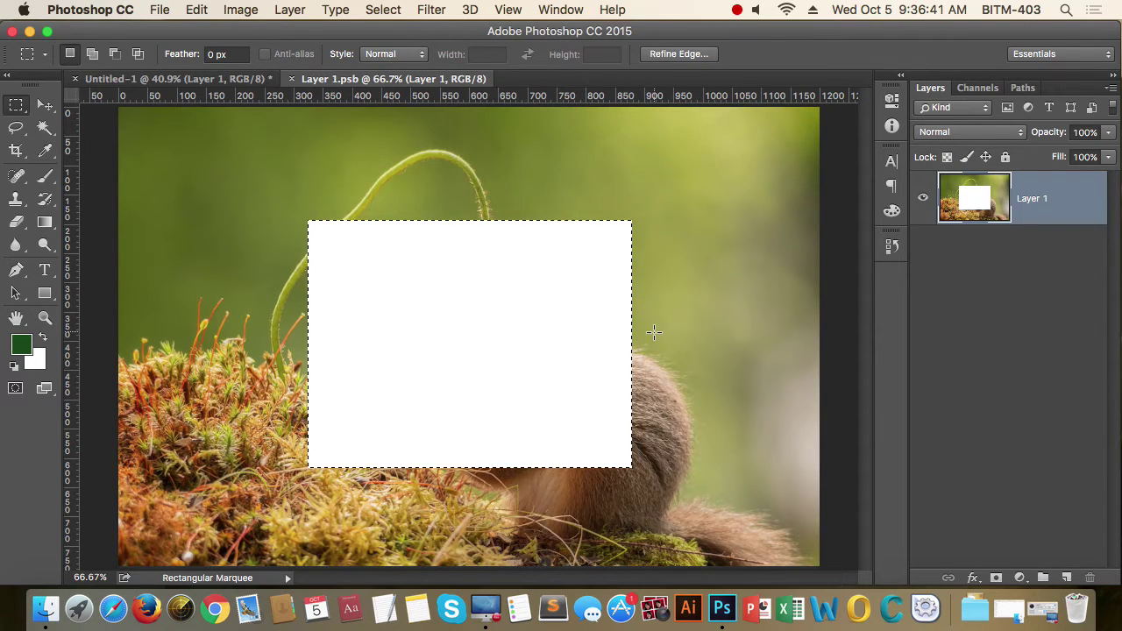
pyautogui.click(195, 82)
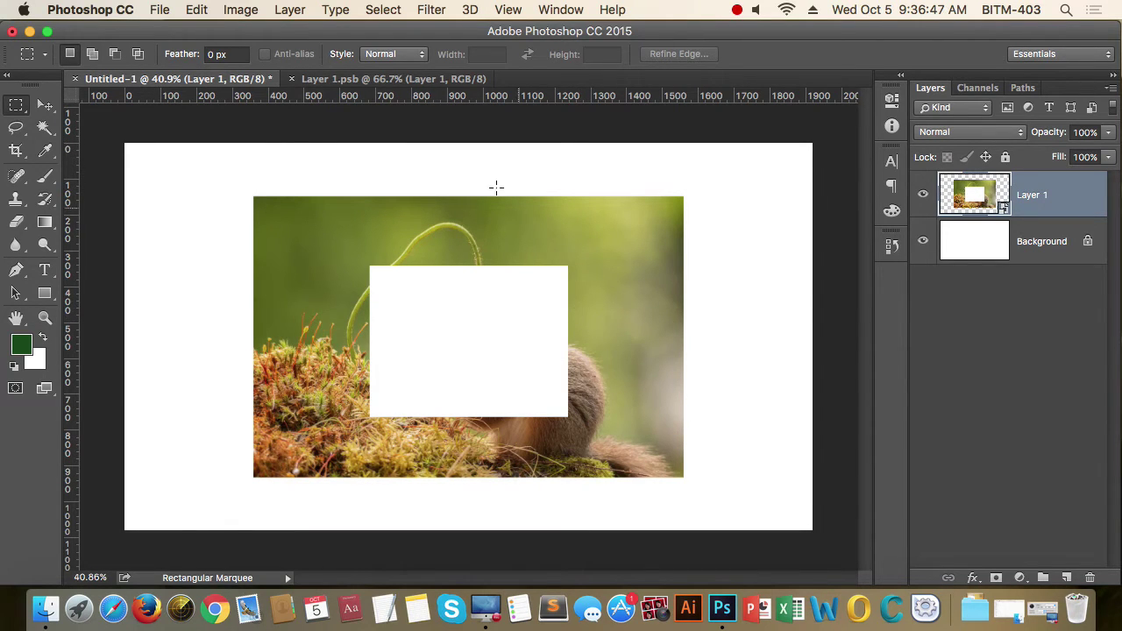
pyautogui.click(390, 79)
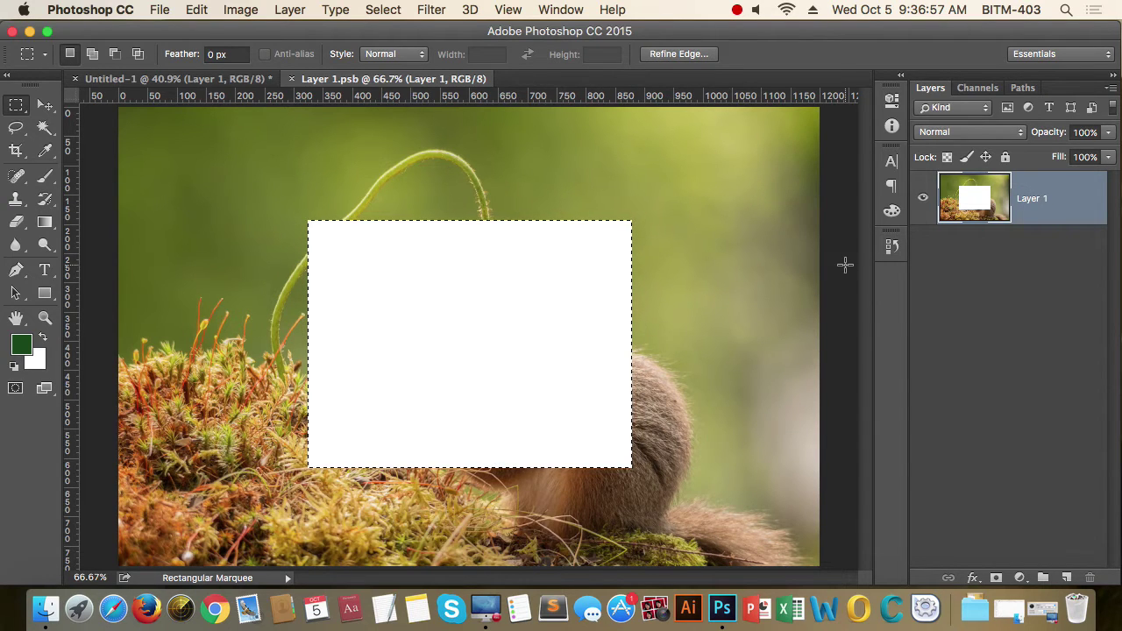
# Step: Clear the selection and add the text ZLFSDHBGVLZFKDBGLZDKFB at 24 pt on the white rectangle
pyautogui.press('super+d')
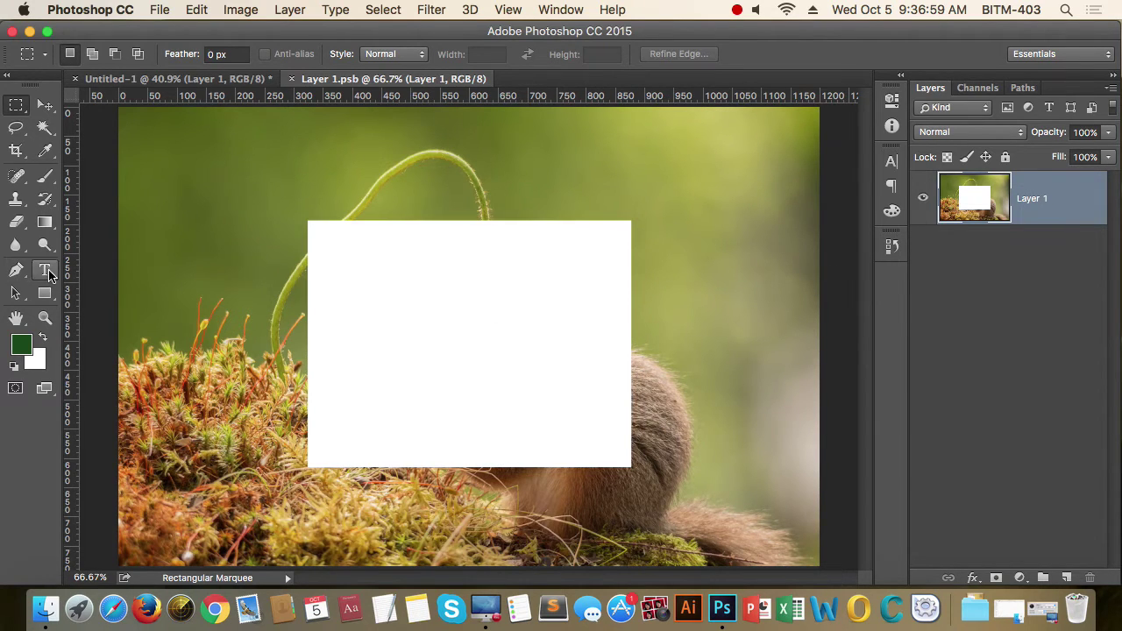
pyautogui.click(45, 271)
pyautogui.click(453, 338)
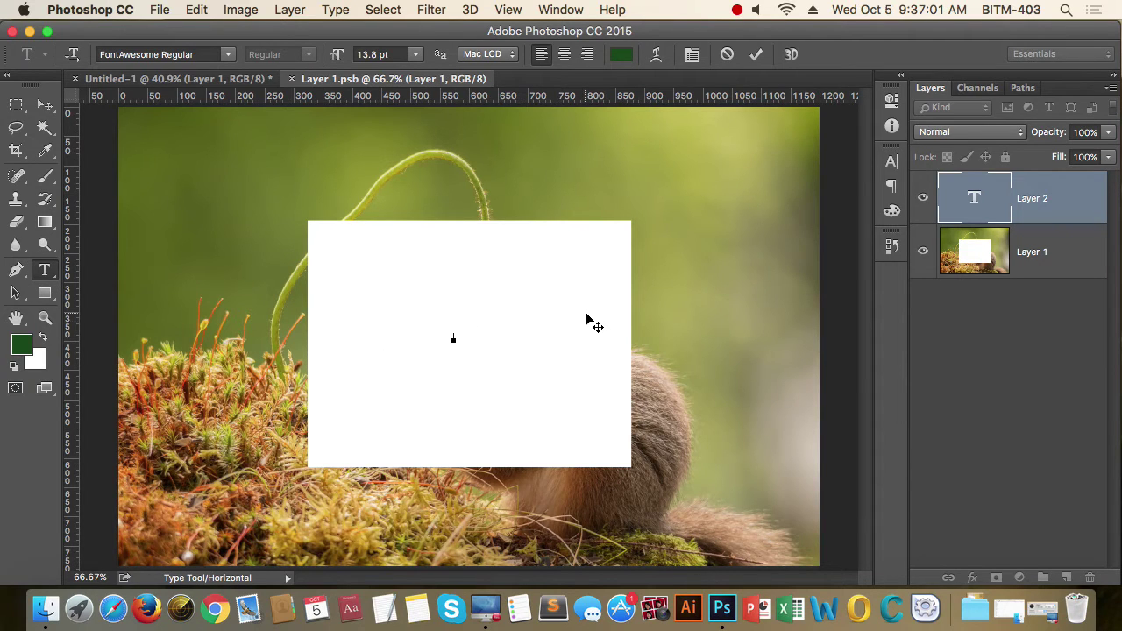
pyautogui.write('zlfsdhbgvlzfkdbglzdkfb')
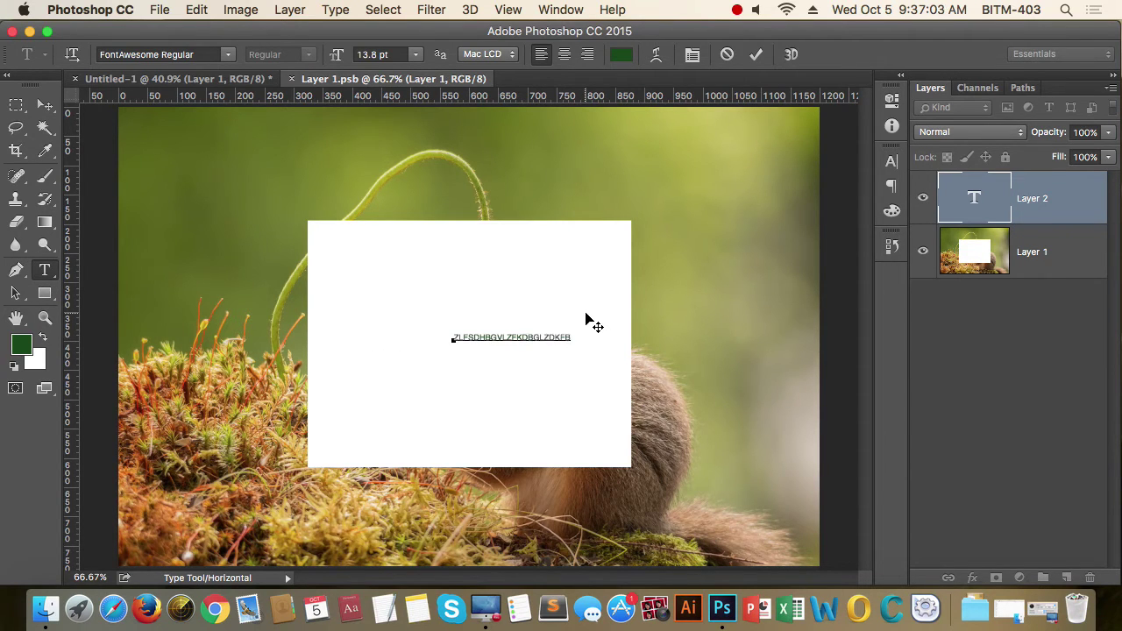
pyautogui.press('super+a')
pyautogui.click(336, 54)
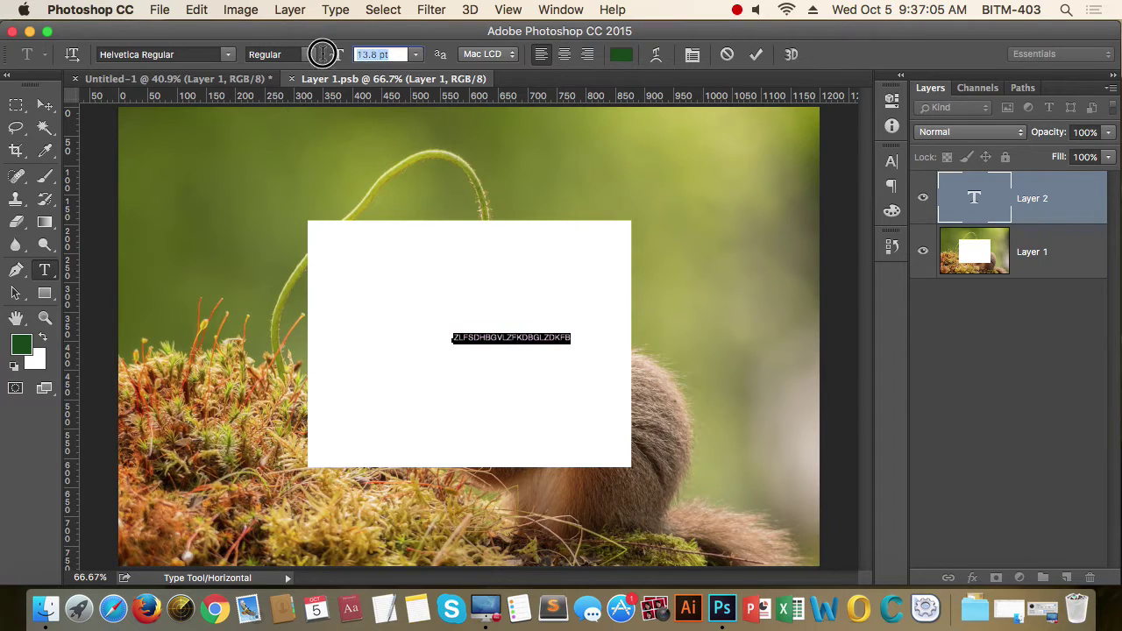
pyautogui.write('24')
pyautogui.press('Return')
pyautogui.press('super+Return')
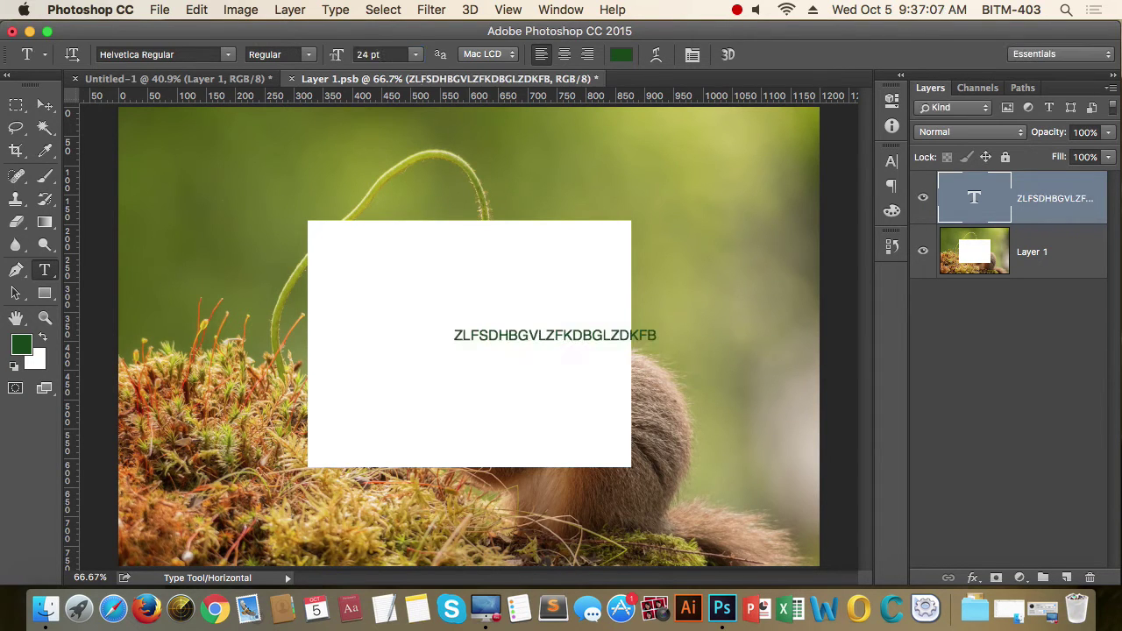
# Step: Move the text line to the middle of the white rectangle and select Layer 1 and the text layer in turn
pyautogui.press('v')
pyautogui.moveTo(543, 333); pyautogui.dragTo(449, 361)
pyautogui.click(1043, 263)
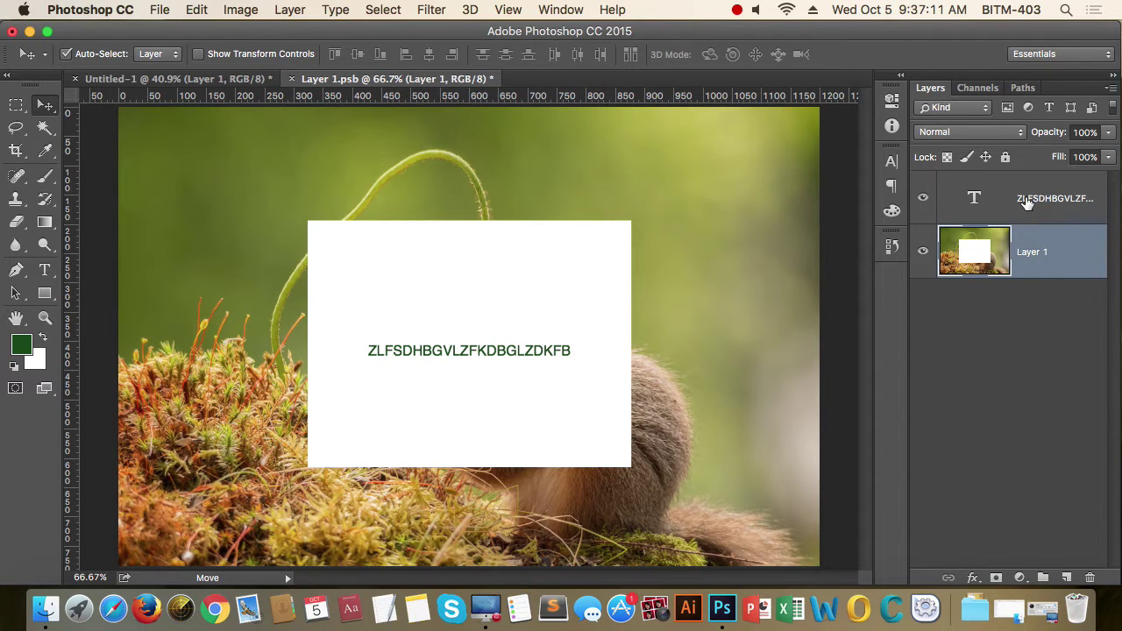
pyautogui.click(1060, 200)
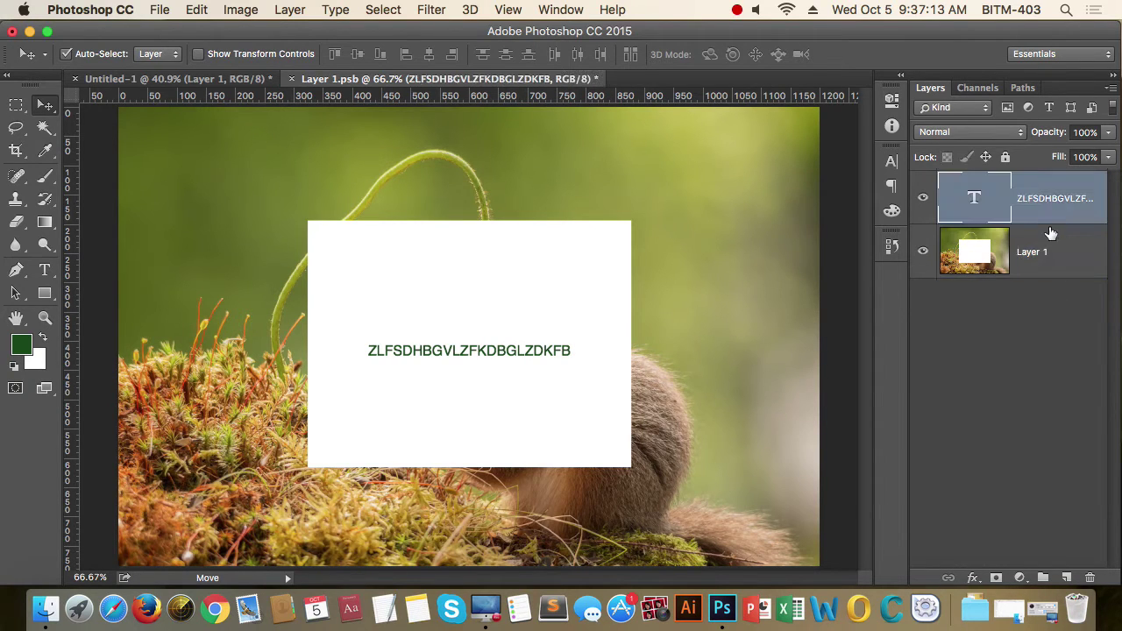
pyautogui.click(1052, 259)
pyautogui.click(1062, 212)
# Step: Duplicate the text line twice, placing one copy above and one below the original on the white rectangle
pyautogui.click(502, 321)
pyautogui.moveTo(502, 321); pyautogui.dragTo(504, 383)
pyautogui.press('super+z')
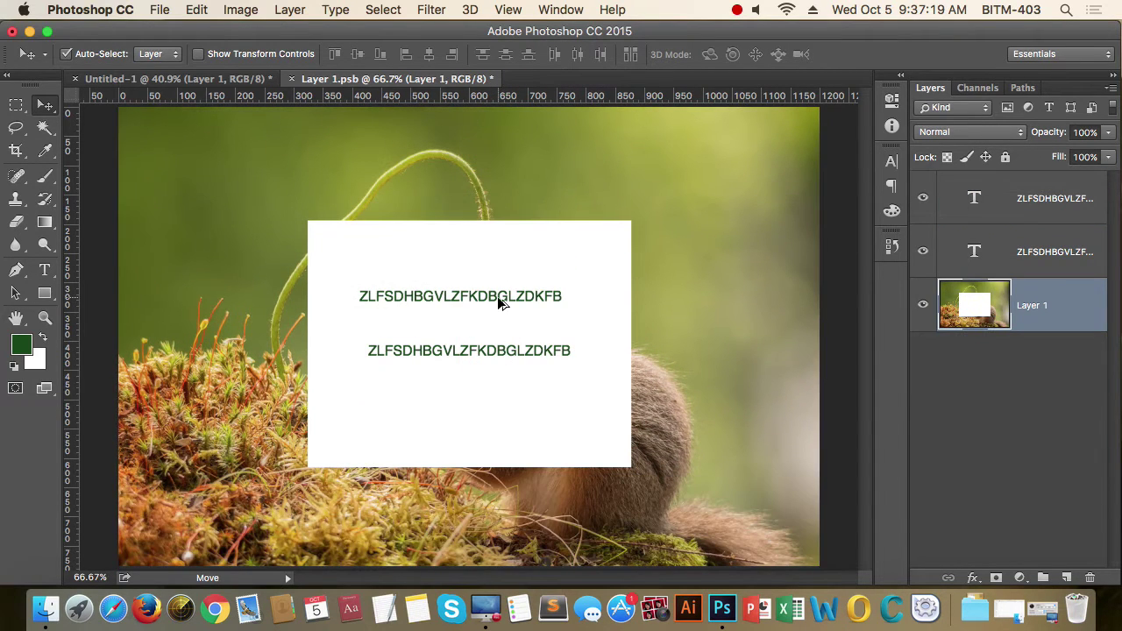
pyautogui.moveTo(493, 296); pyautogui.dragTo(505, 403)
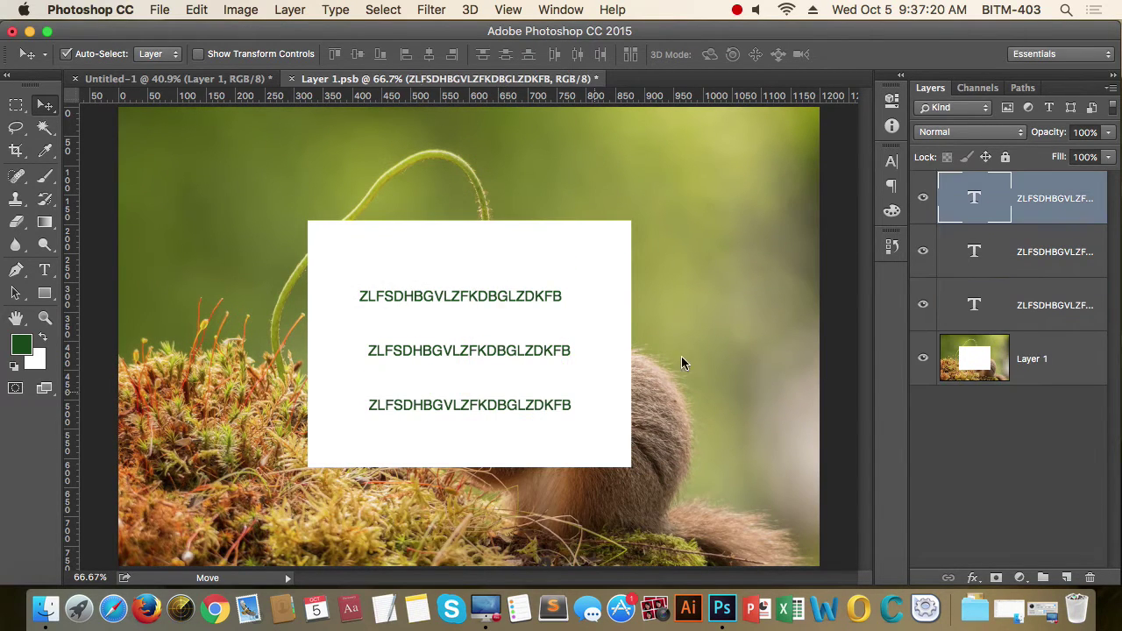
# Step: Save Layer 1.psb with its three text lines and return to Untitled-1
pyautogui.click(1043, 261)
pyautogui.click(1052, 312)
pyautogui.click(1025, 438)
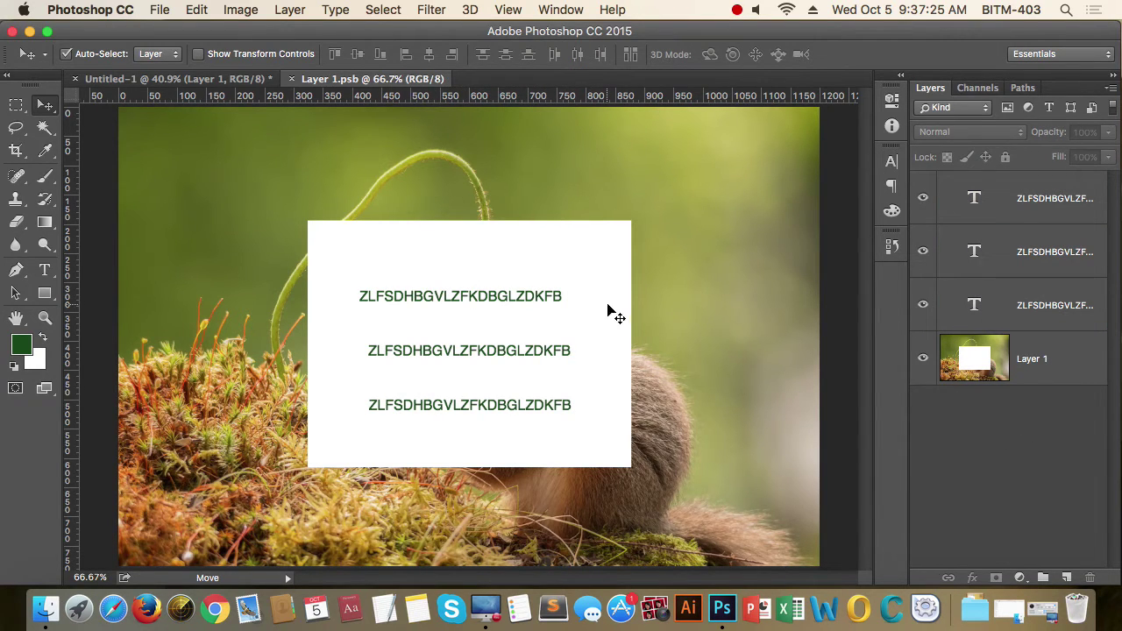
pyautogui.click(191, 79)
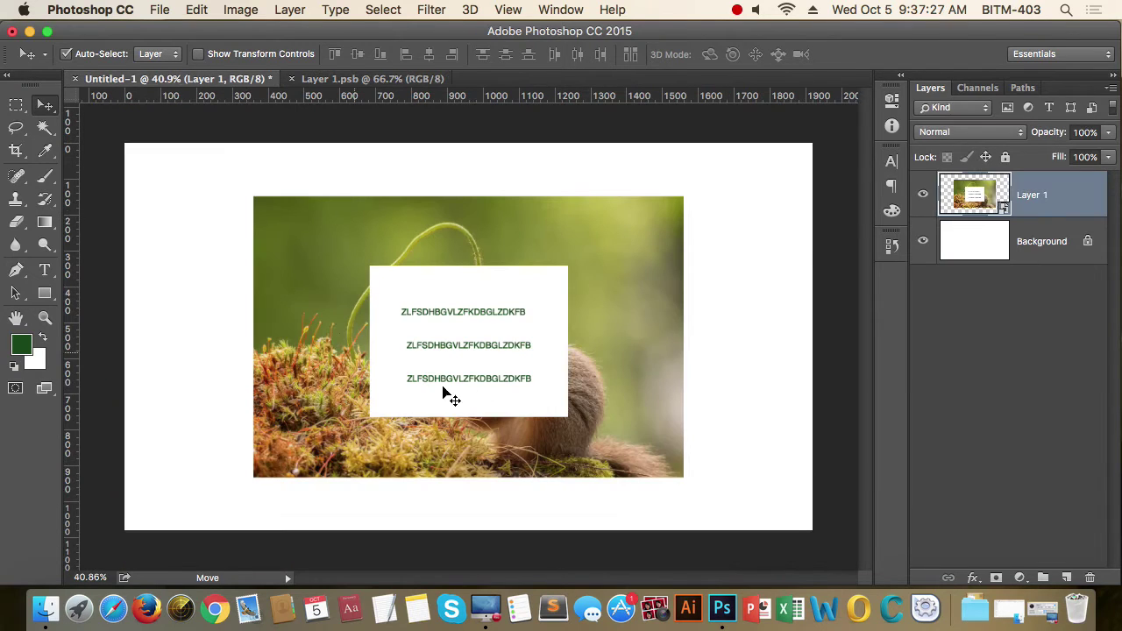
# Step: Toggle the visibility of the Layer 1 smart object off and on, and close the Layer 1.psb document
pyautogui.click(922, 194)
pyautogui.click(924, 196)
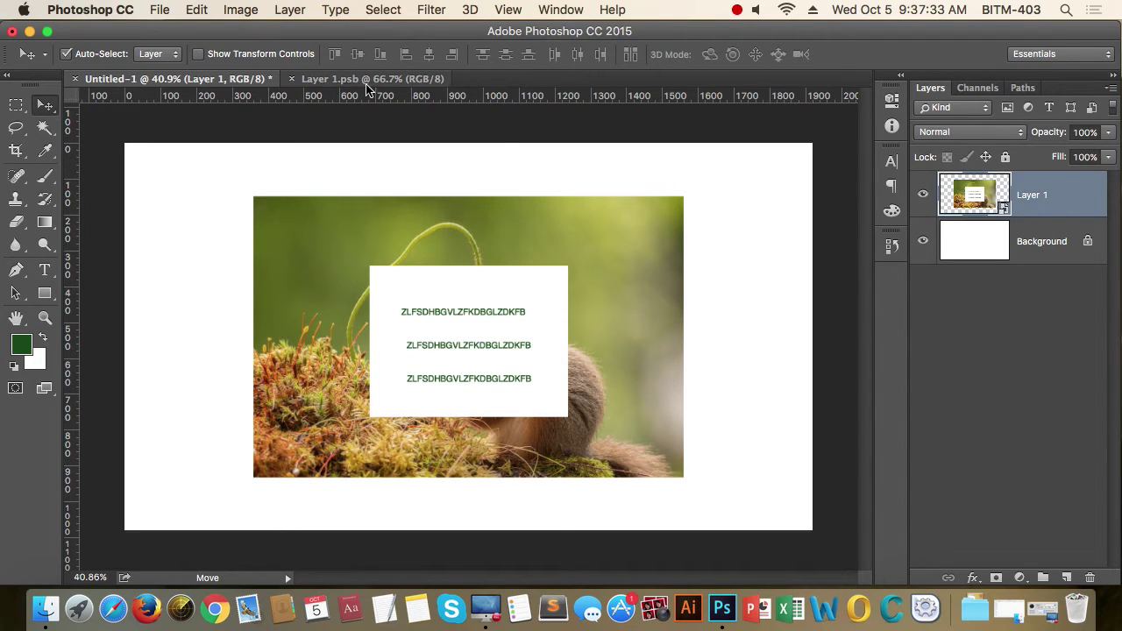
pyautogui.click(292, 79)
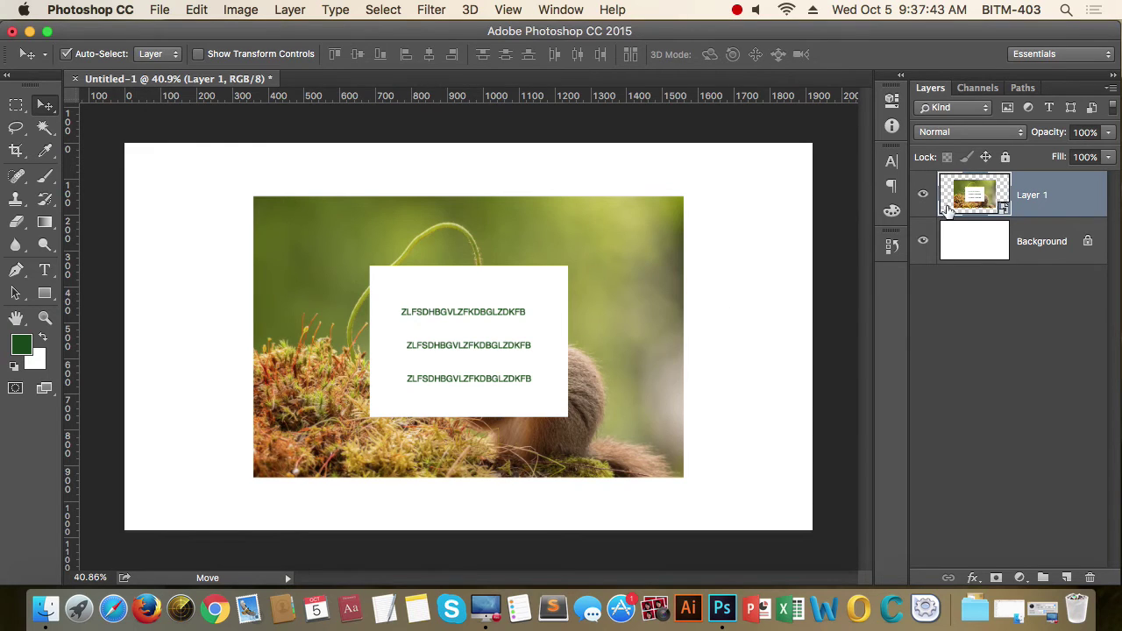
# Step: Reopen the contents of the Layer 1 smart object and select the picture layer and each text layer in turn
pyautogui.click(1002, 213)
pyautogui.doubleClick(1002, 213)
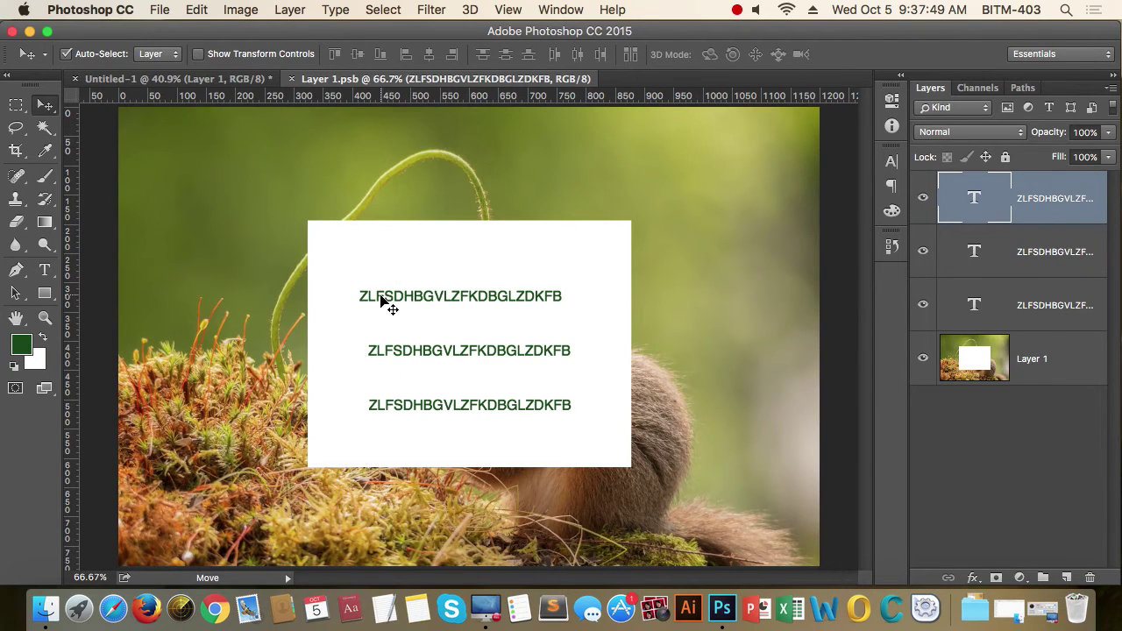
pyautogui.click(1046, 378)
pyautogui.click(1057, 302)
pyautogui.click(1059, 255)
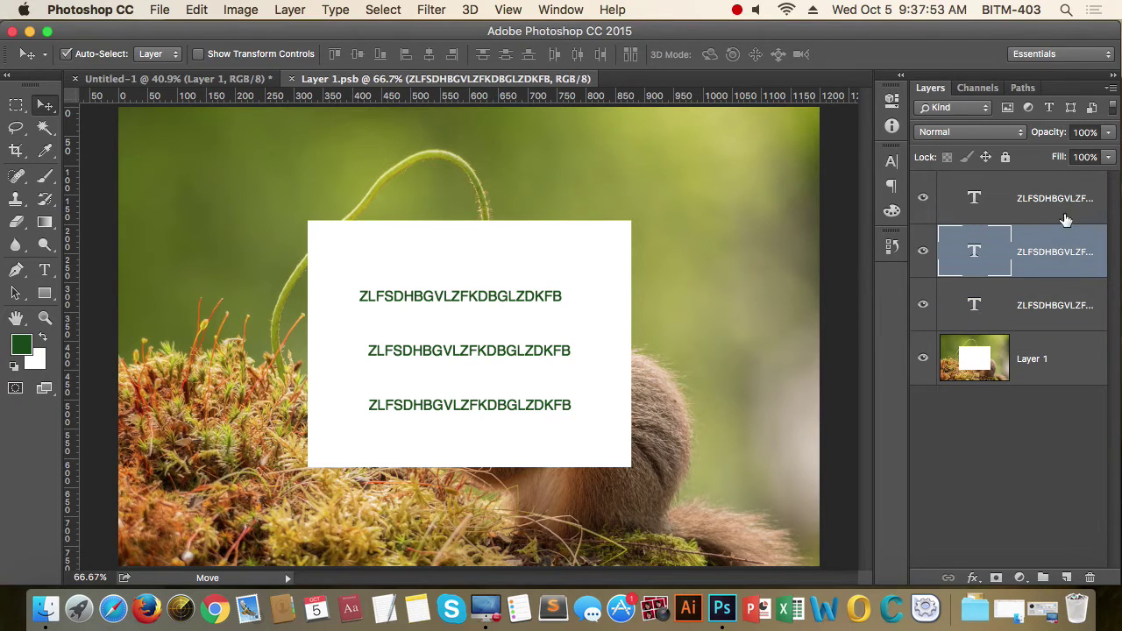
pyautogui.click(1059, 202)
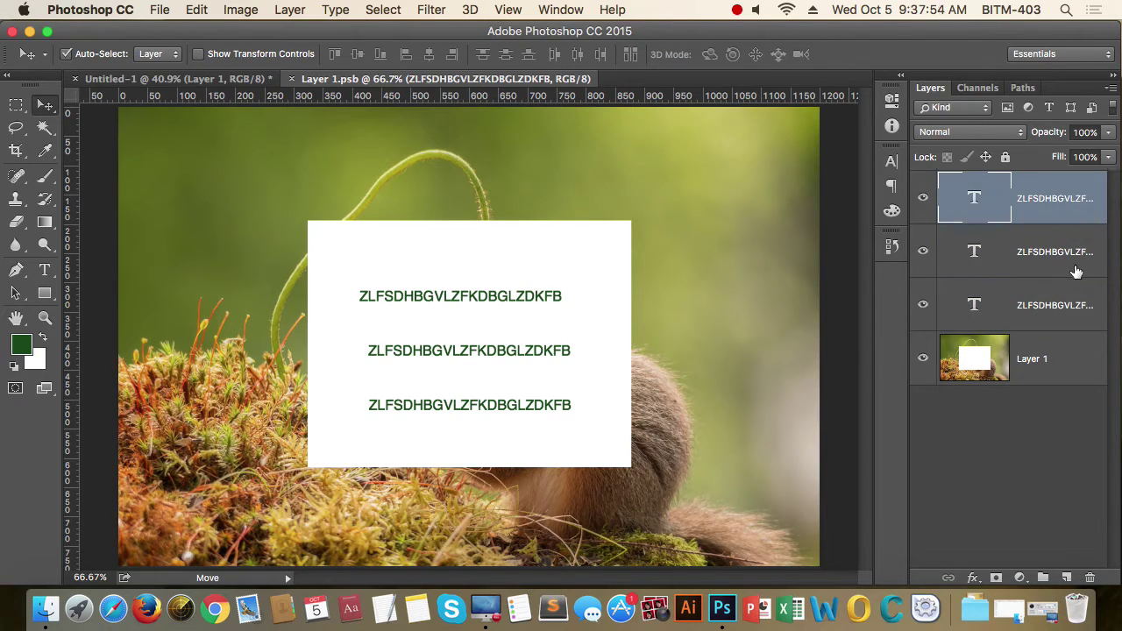
# Step: View Untitled-1, toggle the visibility of its Layer 1 smart object off and on, and return to Layer 1.psb
pyautogui.click(237, 79)
pyautogui.click(925, 194)
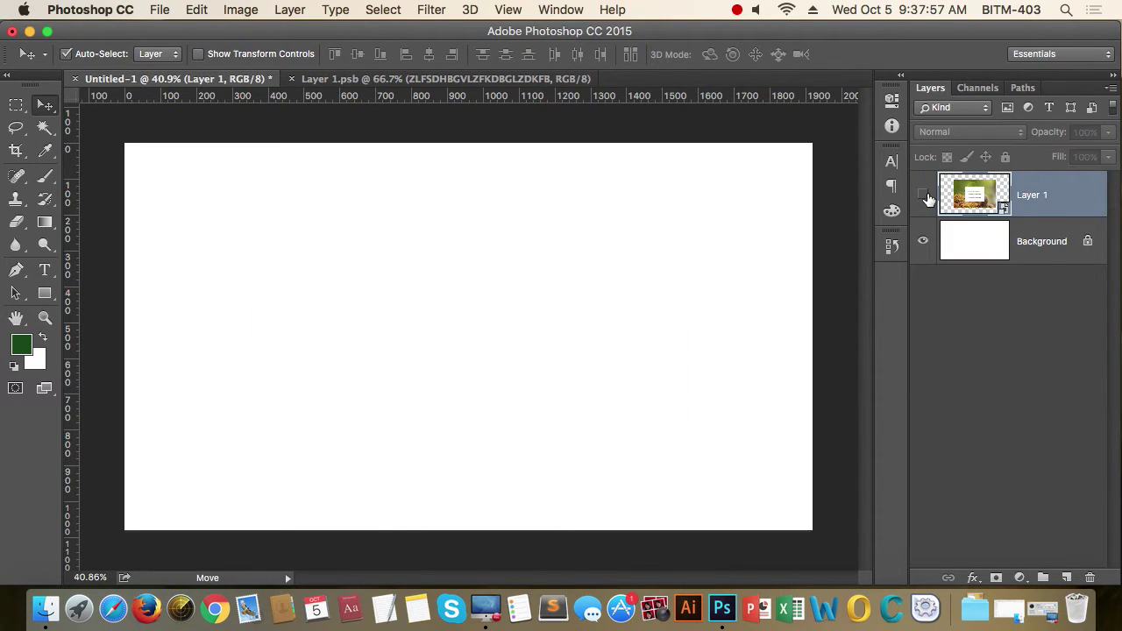
pyautogui.click(925, 194)
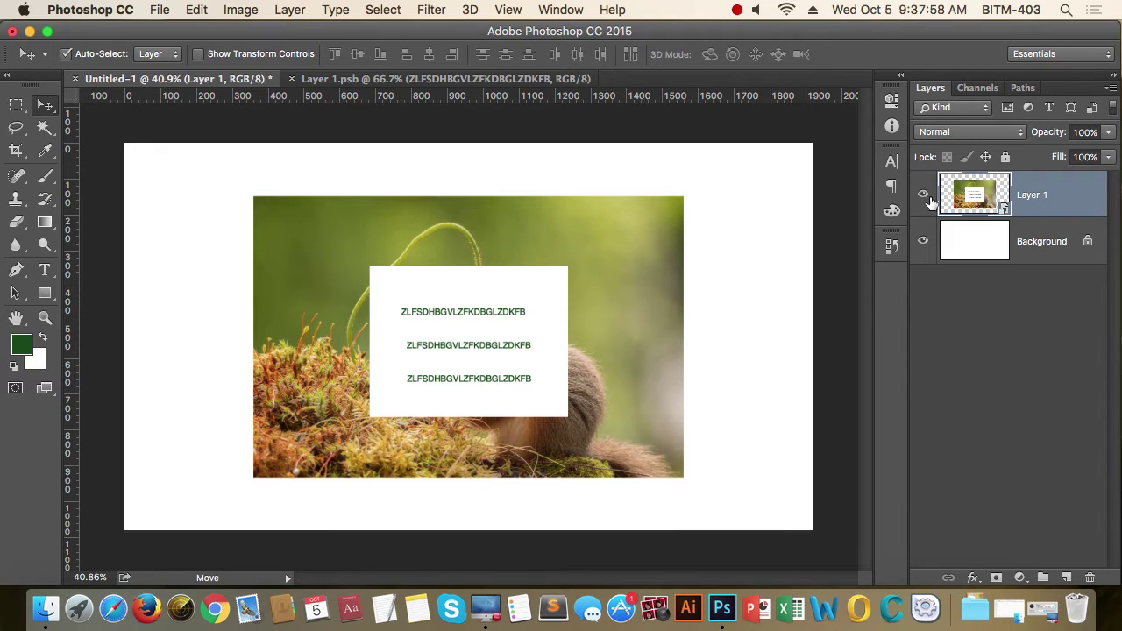
pyautogui.click(438, 79)
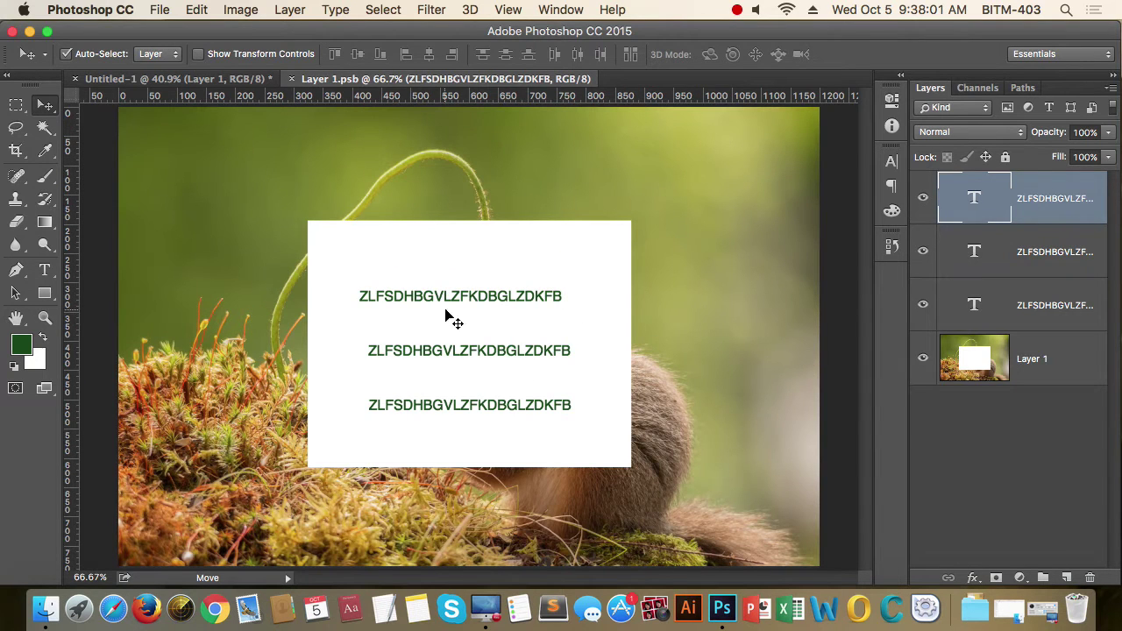
# Step: Move the three text lines in Layer 1.psb higher and closer together on the white rectangle
pyautogui.scroll(-3, 561, 295)
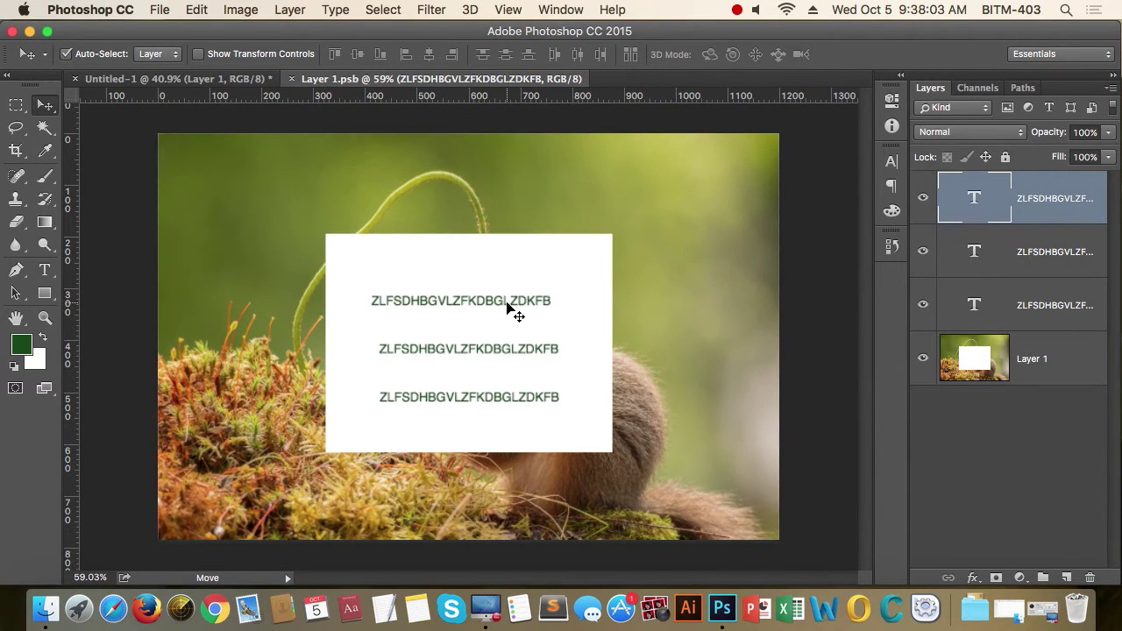
pyautogui.moveTo(509, 307); pyautogui.dragTo(505, 282)
pyautogui.moveTo(511, 352); pyautogui.dragTo(502, 317)
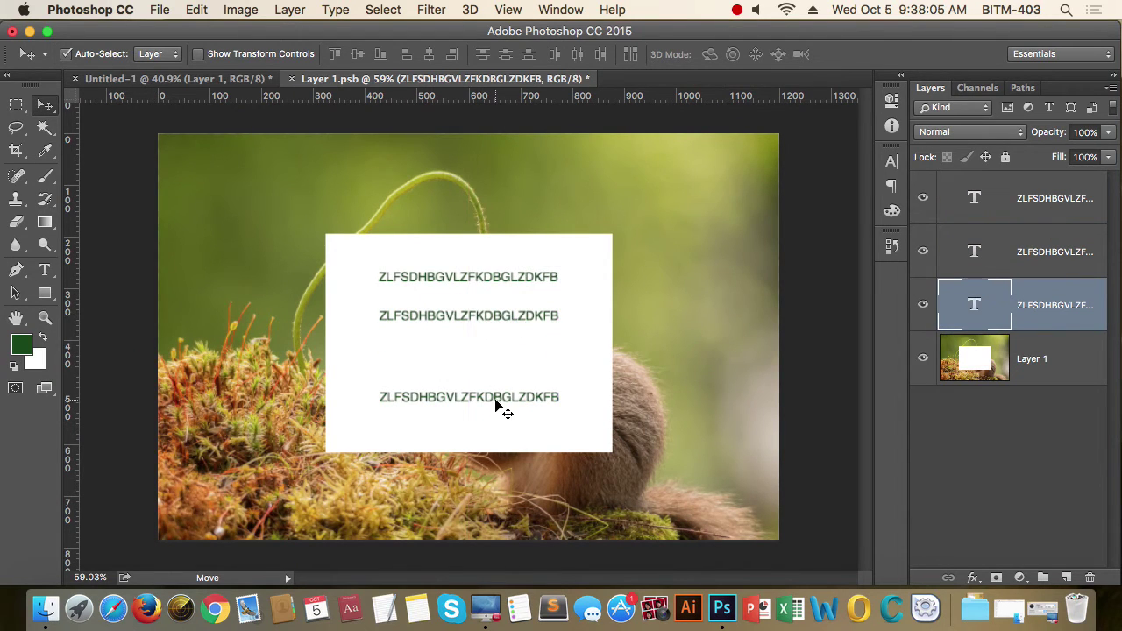
pyautogui.moveTo(495, 405); pyautogui.dragTo(502, 351)
pyautogui.scroll(-1, 561, 327)
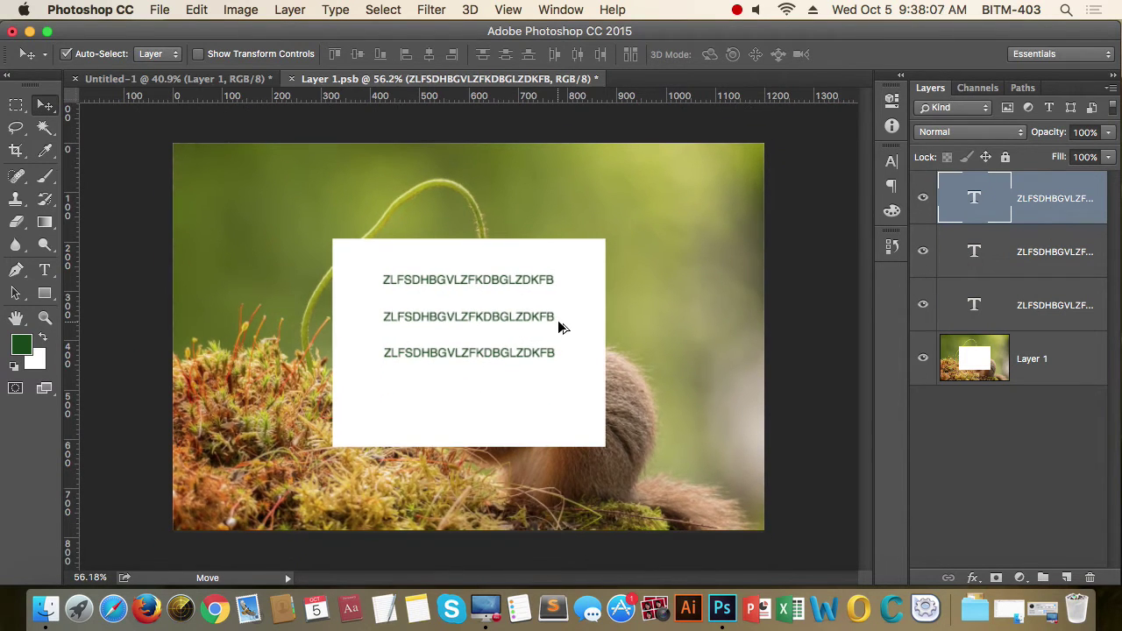
# Step: Compare the text placement in Untitled-1's smart object with the separate text layers in Layer 1.psb
pyautogui.click(224, 79)
pyautogui.scroll(-1, 670, 316)
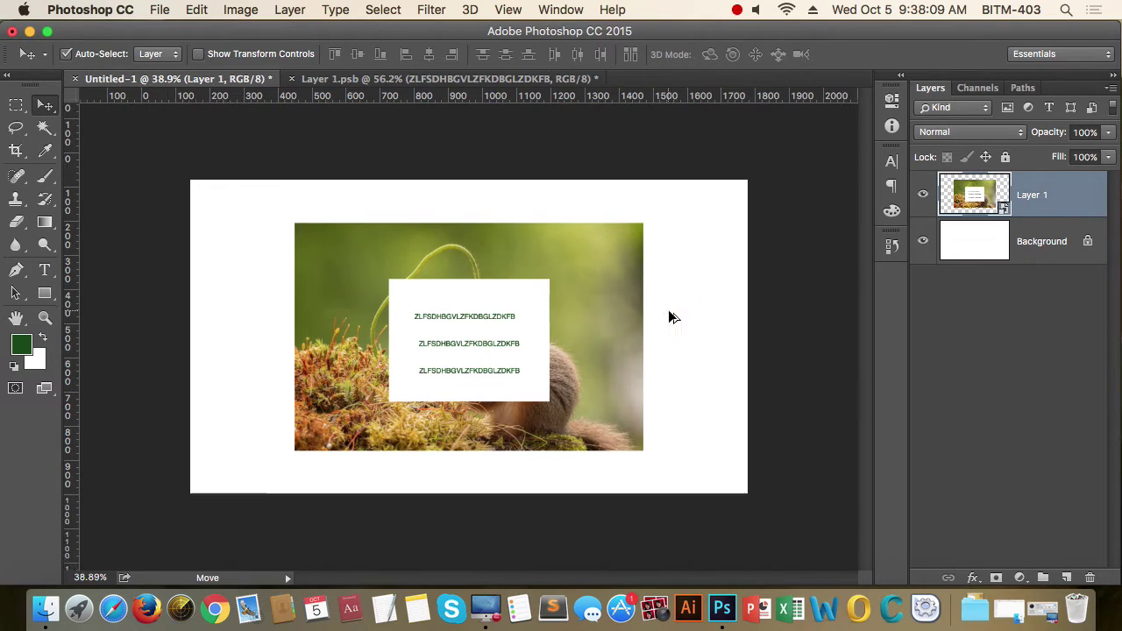
pyautogui.scroll(-1, 671, 317)
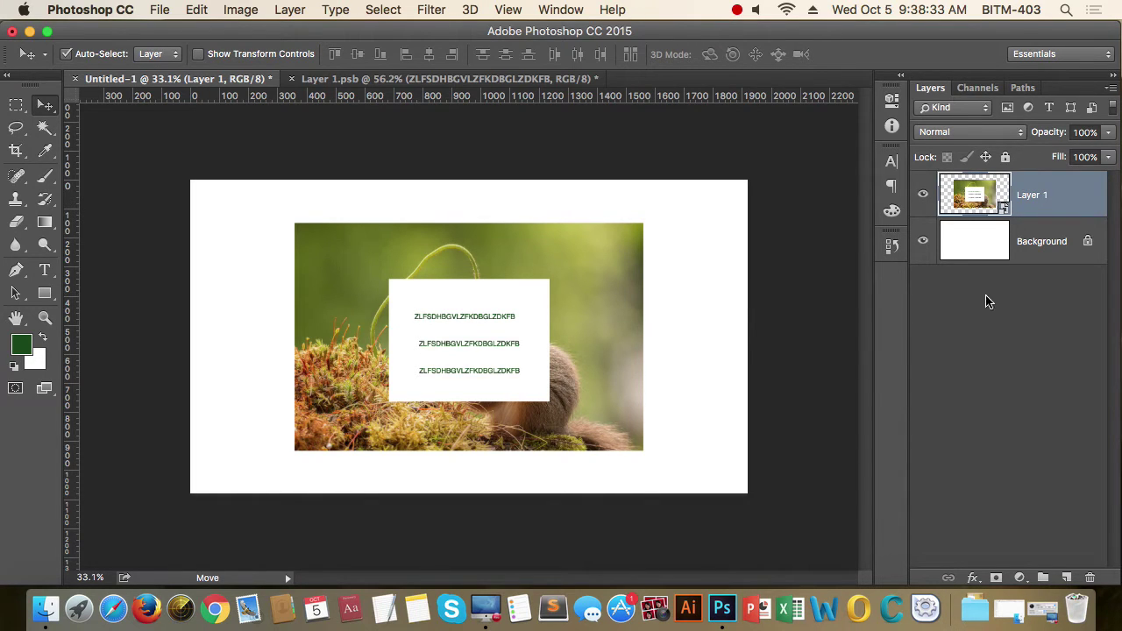
pyautogui.click(491, 79)
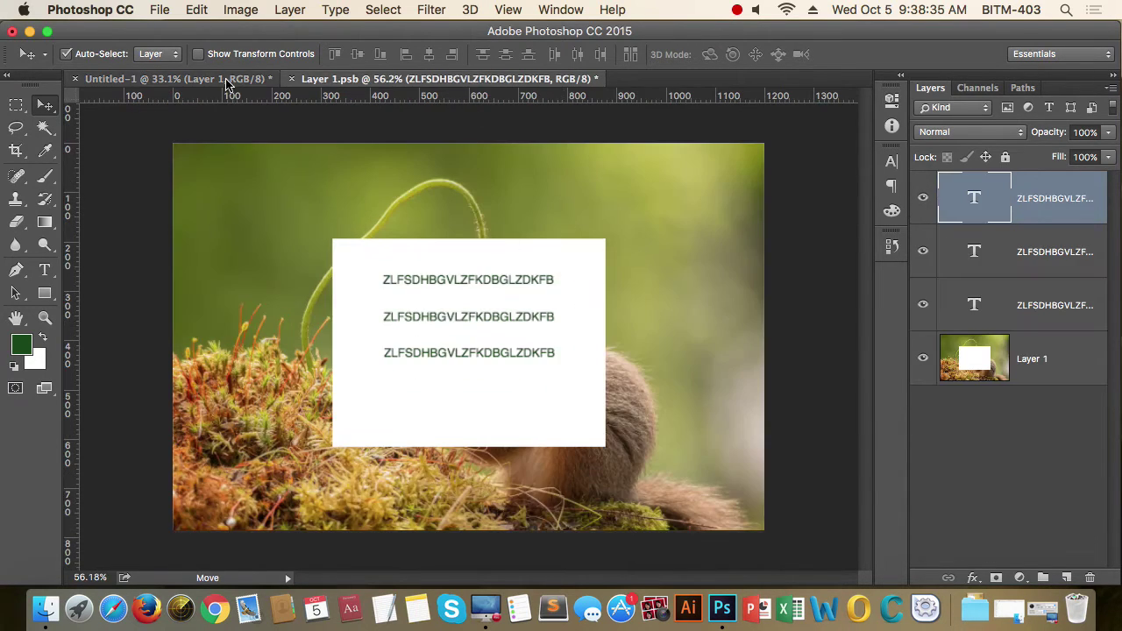
pyautogui.click(230, 81)
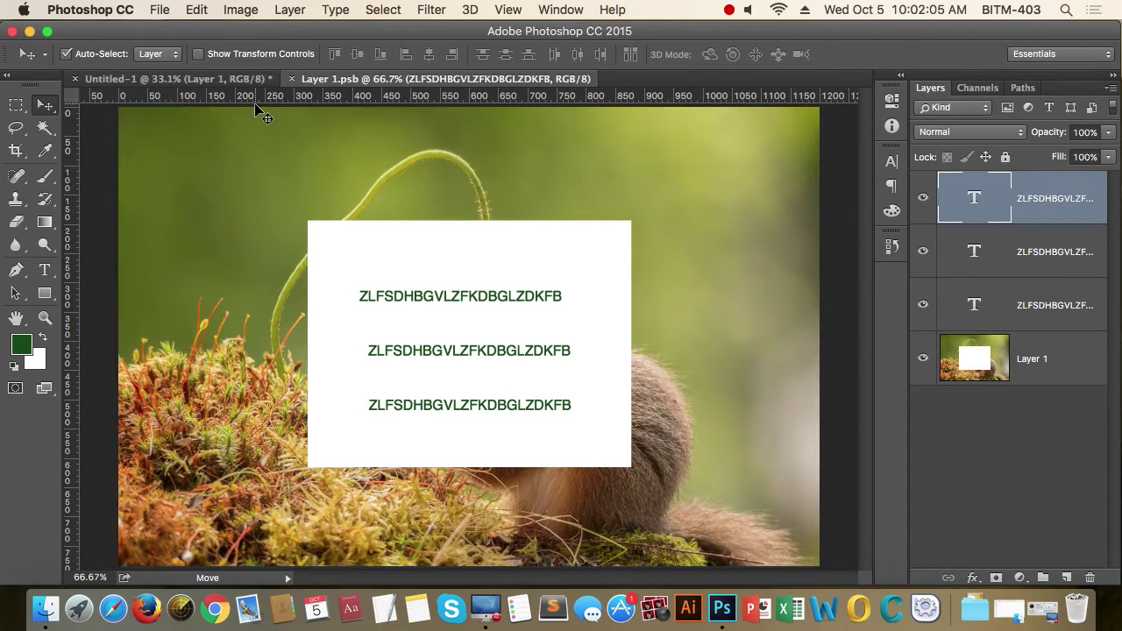
pyautogui.click(201, 79)
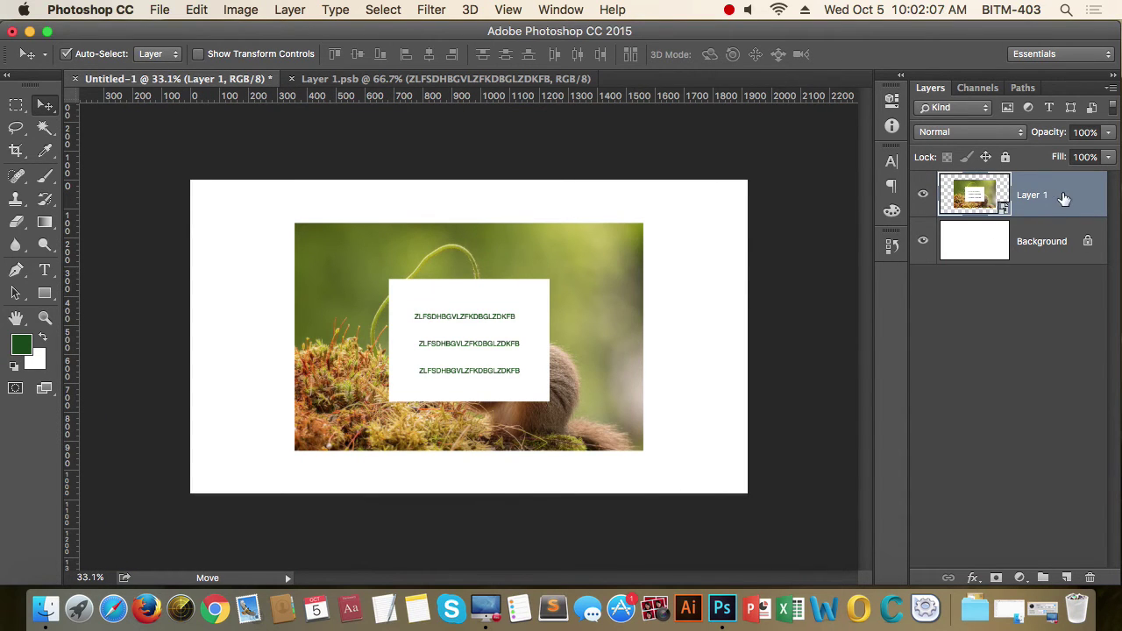
pyautogui.click(403, 79)
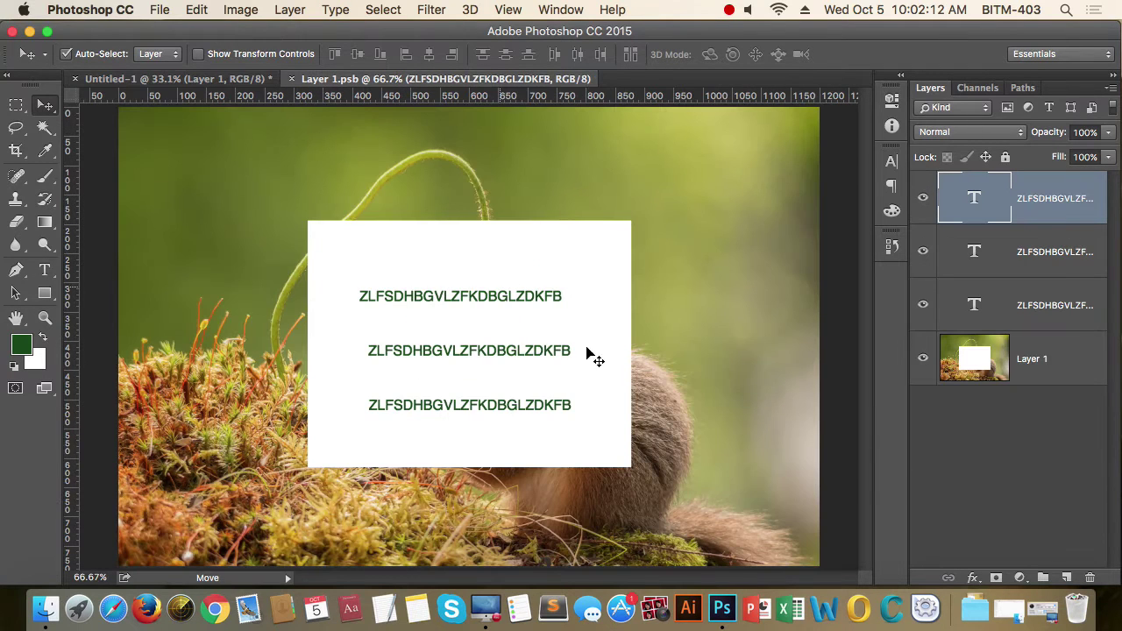
# Step: Return to Untitled-1 and rasterize the Layer 1 smart object
pyautogui.click(169, 79)
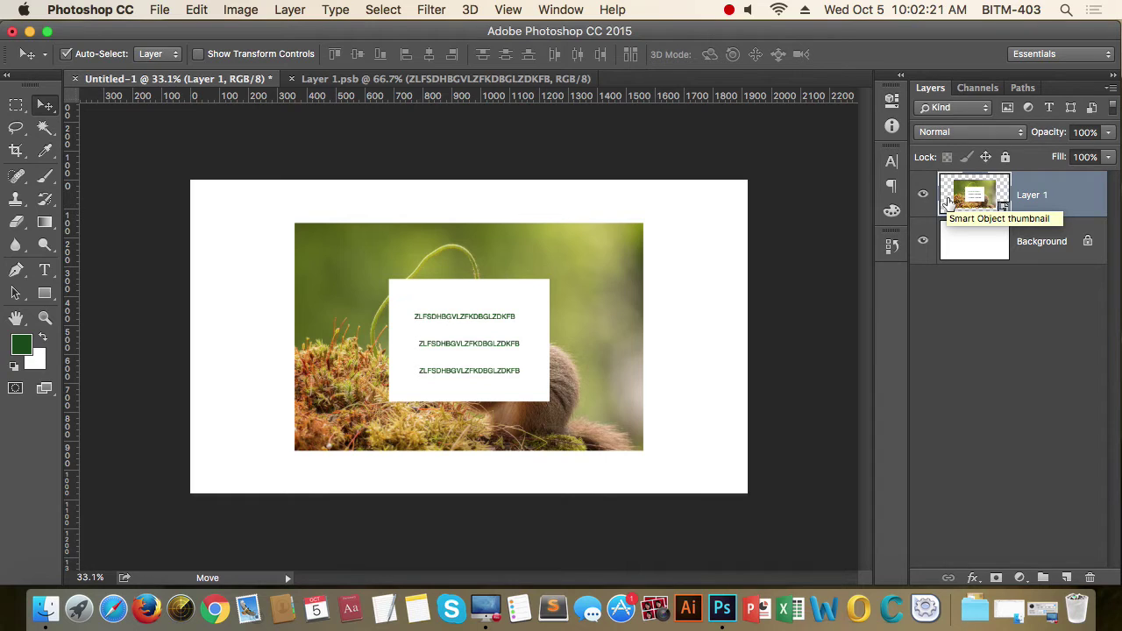
pyautogui.rightClick(1033, 198)
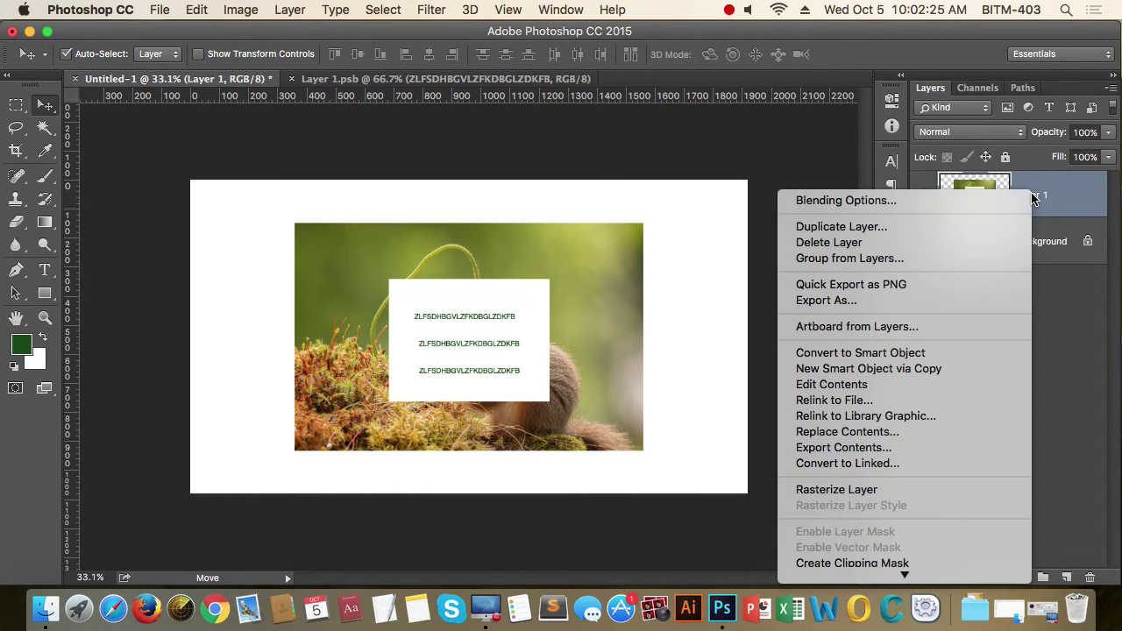
pyautogui.click(866, 491)
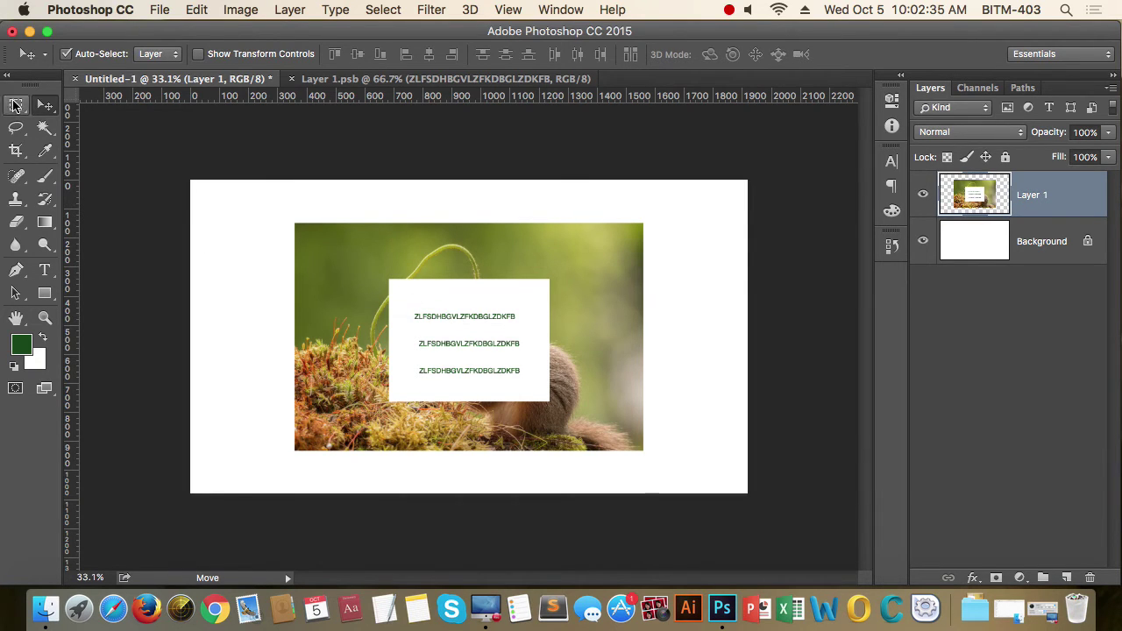
# Step: Delete a small rectangular selection from the upper-left area of the picture, undo the deletion, deselect, and return to the Move tool
pyautogui.click(15, 105)
pyautogui.moveTo(327, 253); pyautogui.dragTo(366, 302)
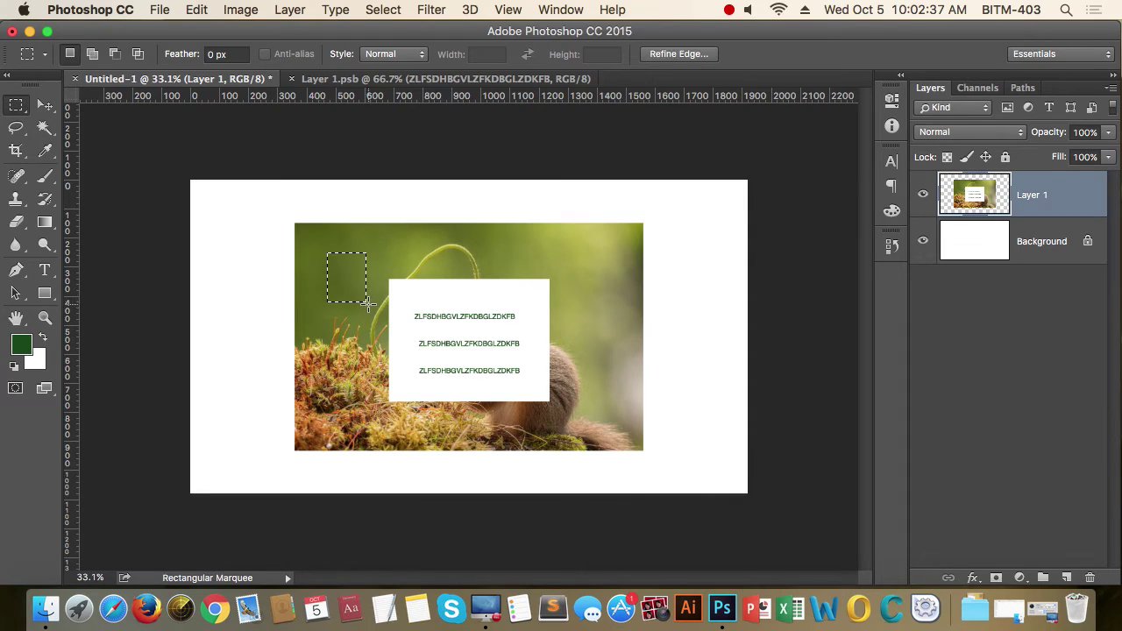
pyautogui.press('BackSpace')
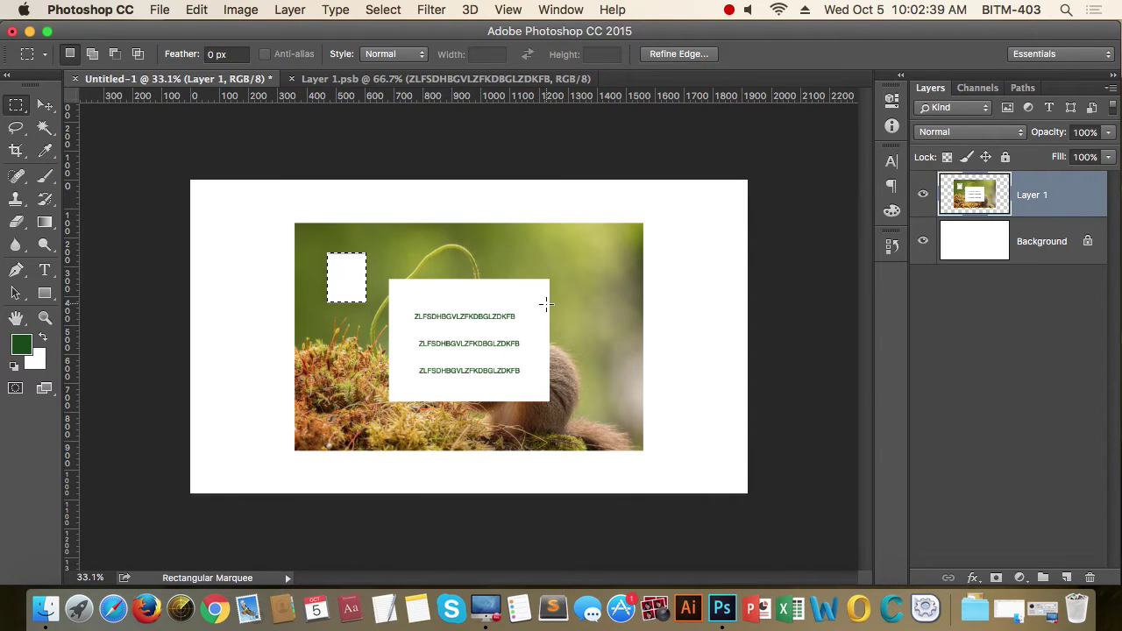
pyautogui.press('super+z')
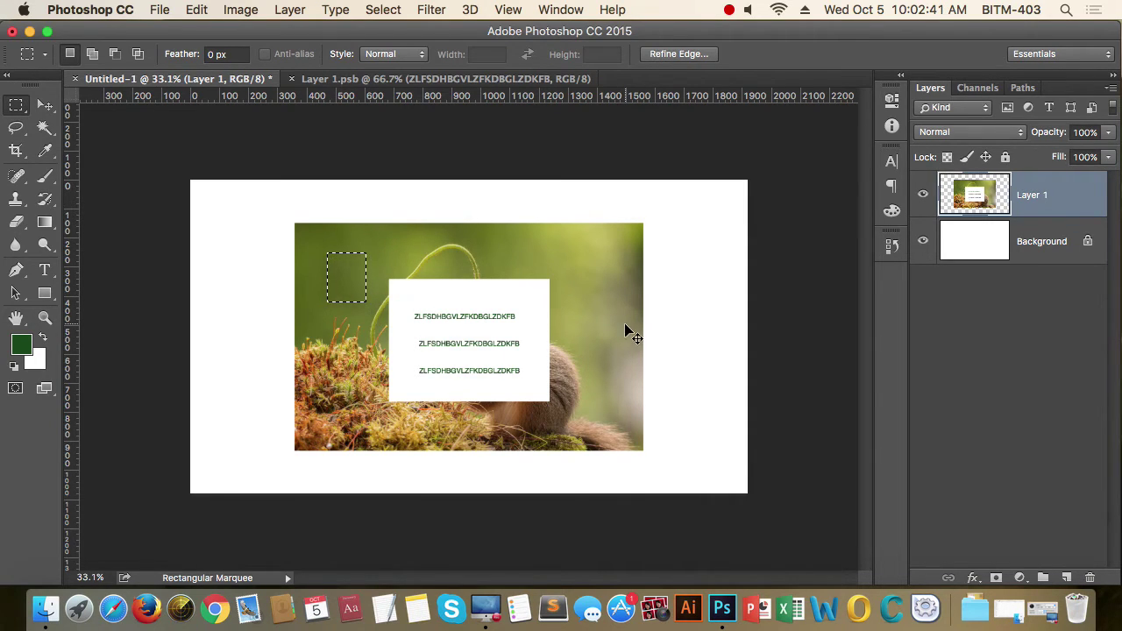
pyautogui.press('super+d')
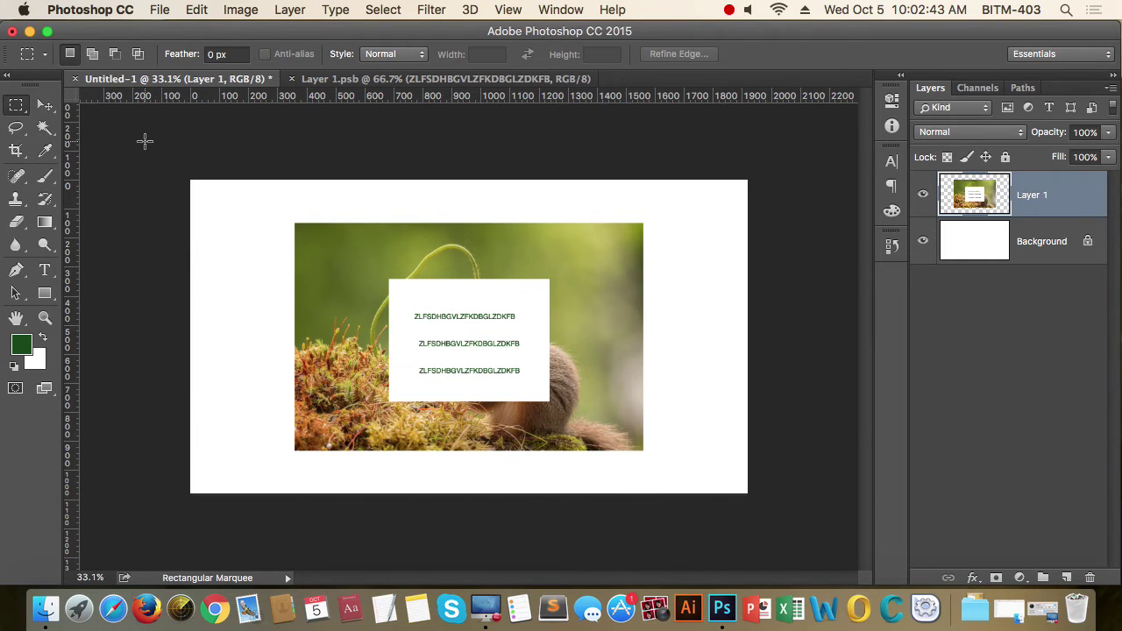
pyautogui.click(45, 105)
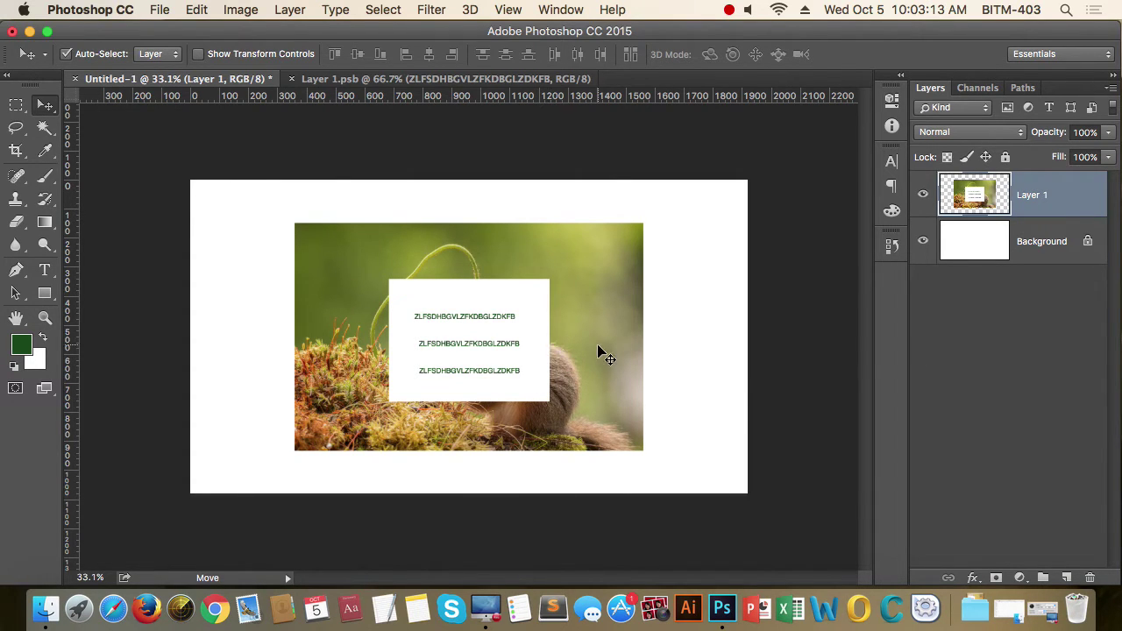
# Step: Toggle the visibility of the rasterized Layer 1 off and on, deselect it, and reselect it
pyautogui.click(922, 193)
pyautogui.click(922, 194)
pyautogui.click(1008, 368)
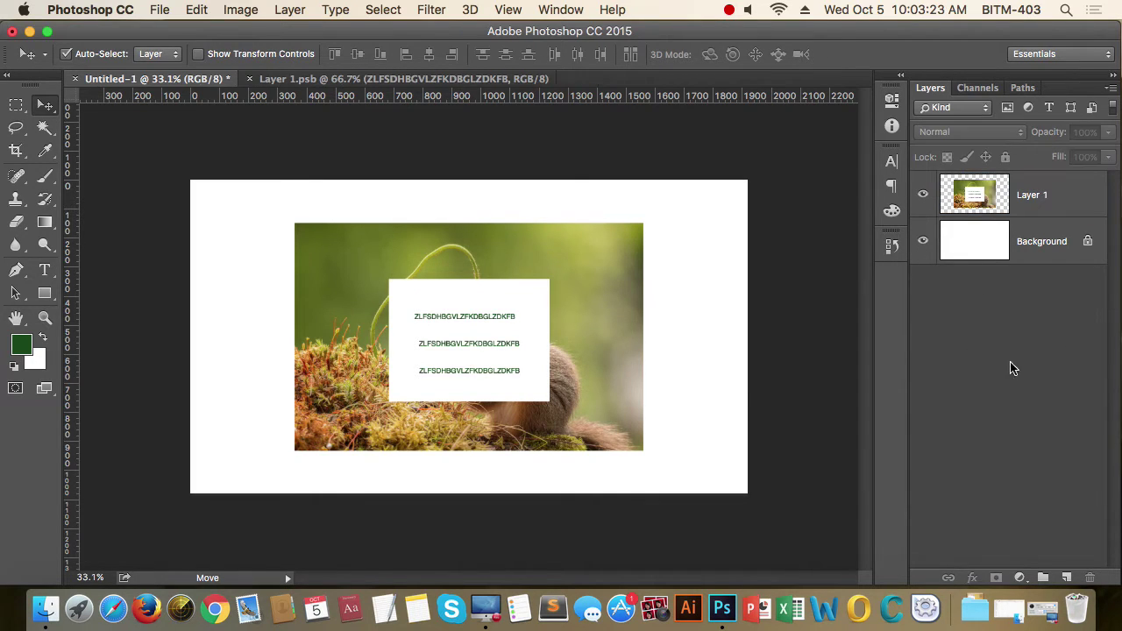
pyautogui.moveTo(575, 338); pyautogui.dragTo(585, 329)
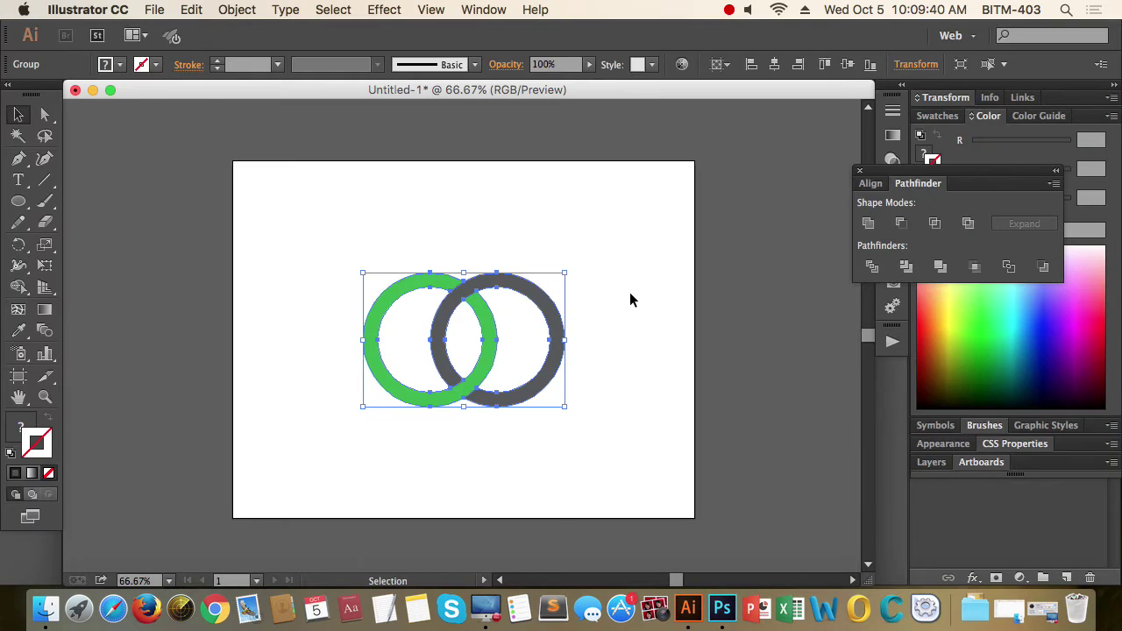
# Step: In Illustrator, select and copy the group of green and dark grey interlocking rings, and switch back to Photoshop
pyautogui.click(630, 300)
pyautogui.moveTo(328, 218); pyautogui.dragTo(330, 246)
pyautogui.click(602, 452)
pyautogui.click(546, 392)
pyautogui.press('a')
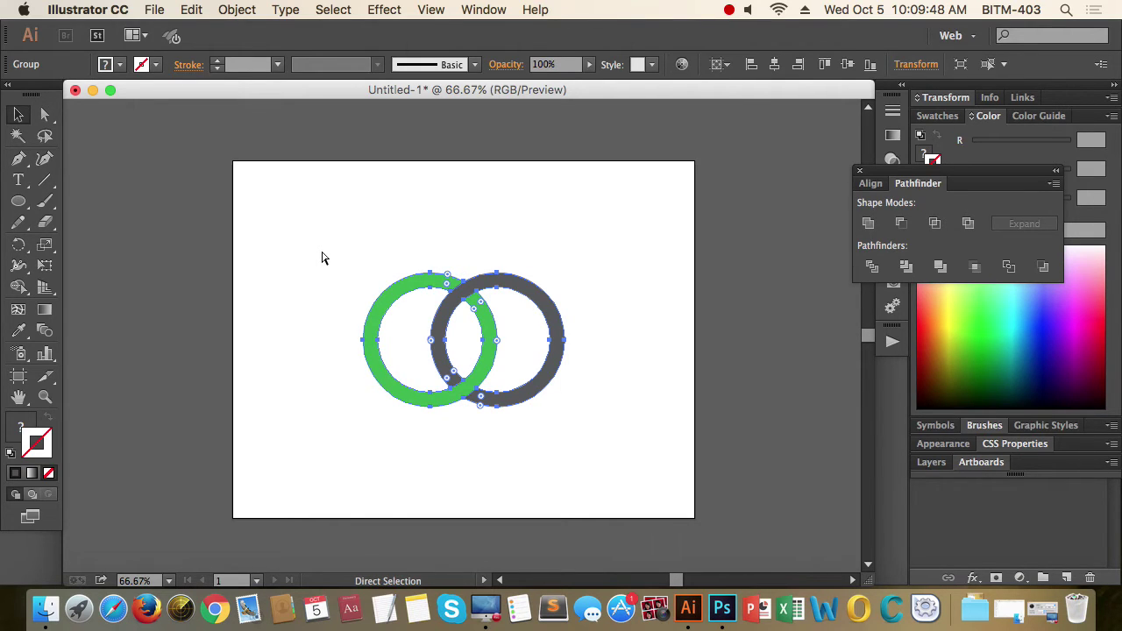
pyautogui.press('v')
pyautogui.press('a')
pyautogui.press('v')
pyautogui.press('a')
pyautogui.press('super+Tab')
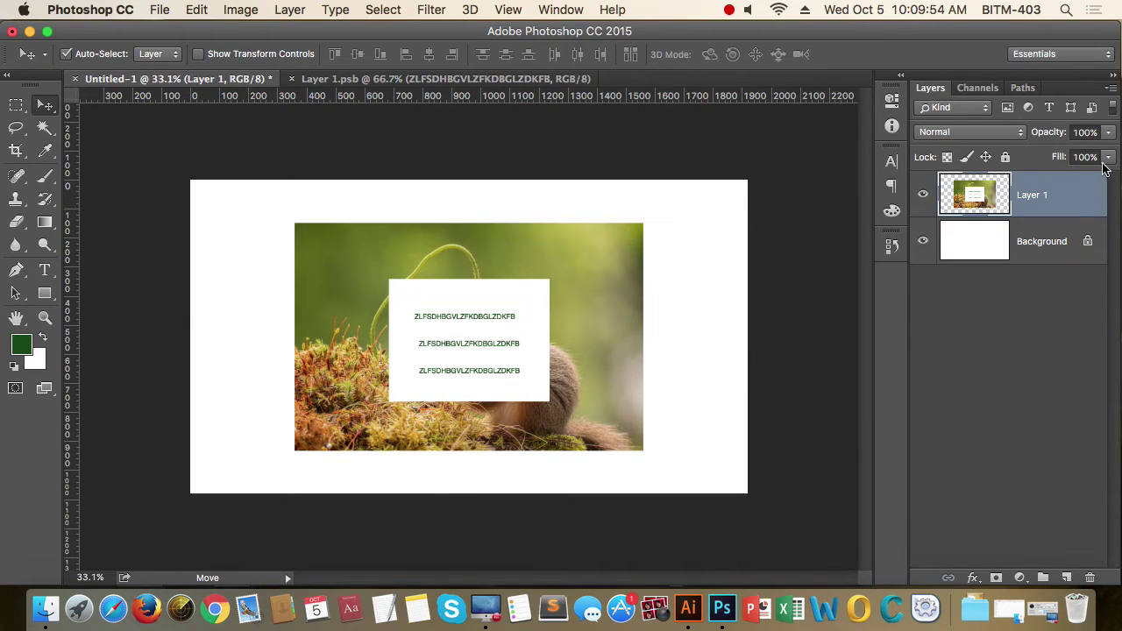
# Step: Hide Layer 1, paste the copied rings into Untitled-1 as Pixels, and commit the placement
pyautogui.click(922, 194)
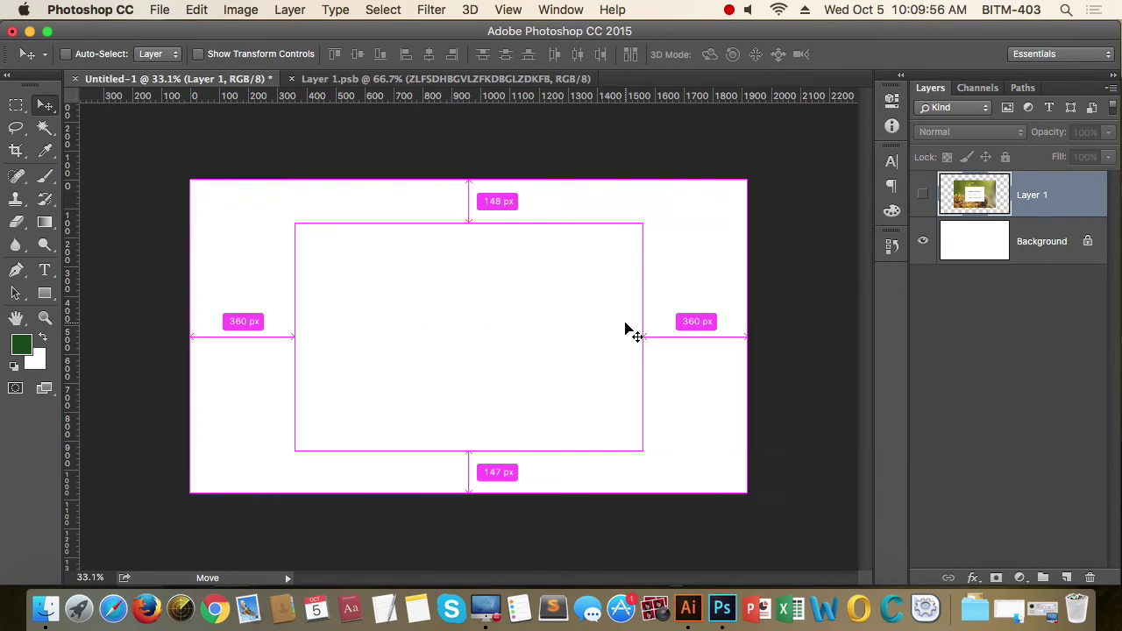
pyautogui.press('super+v')
pyautogui.moveTo(759, 166); pyautogui.dragTo(614, 147)
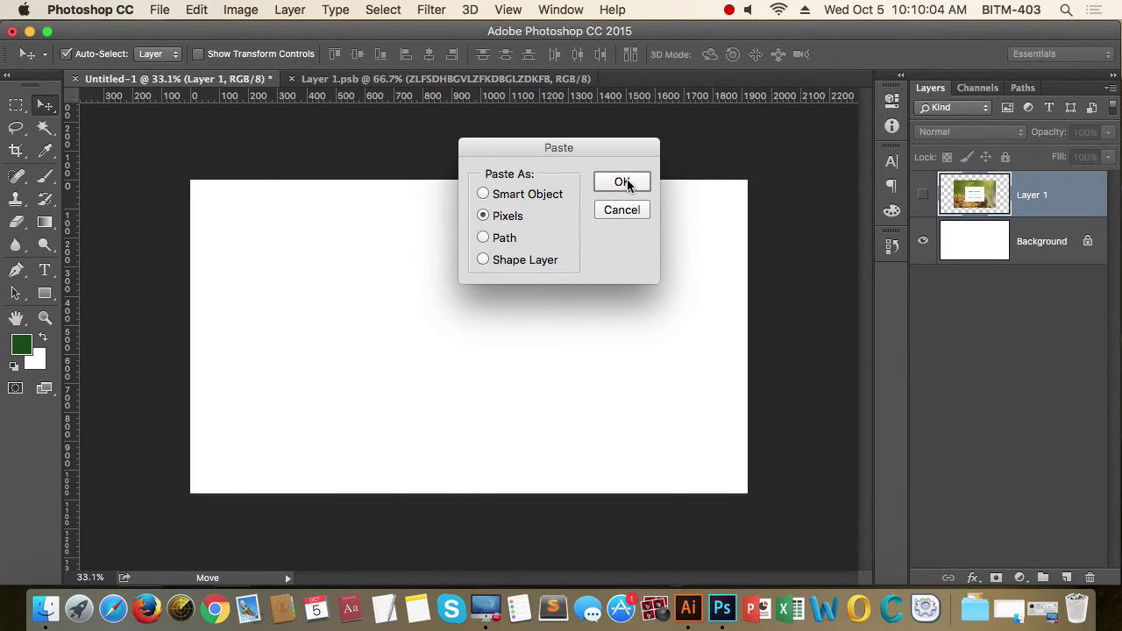
pyautogui.press('Return')
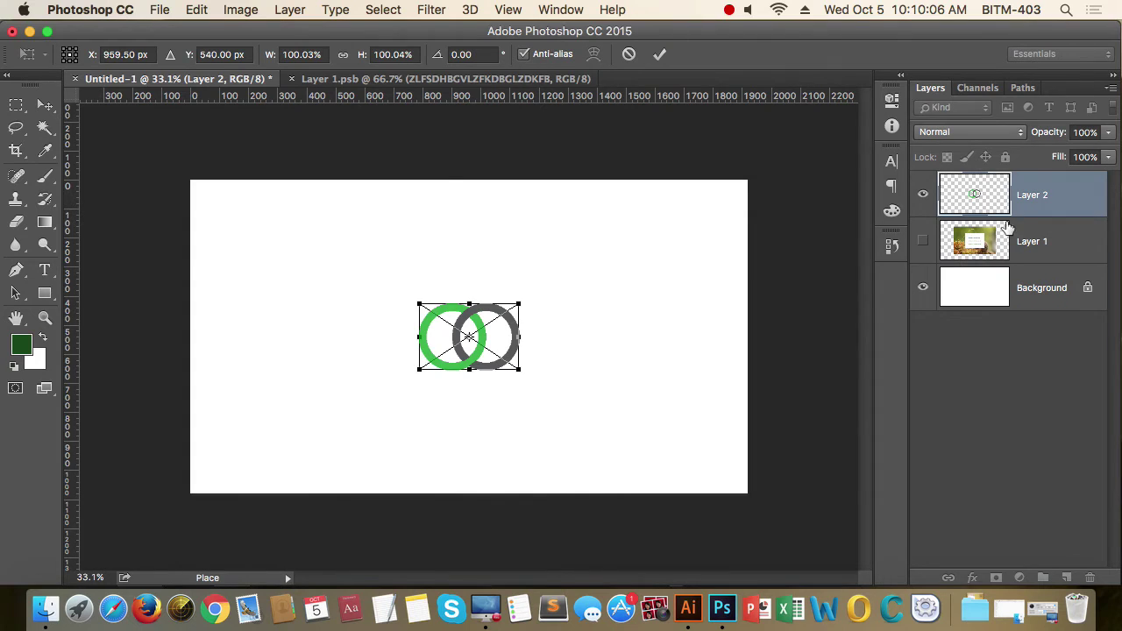
pyautogui.press('Return')
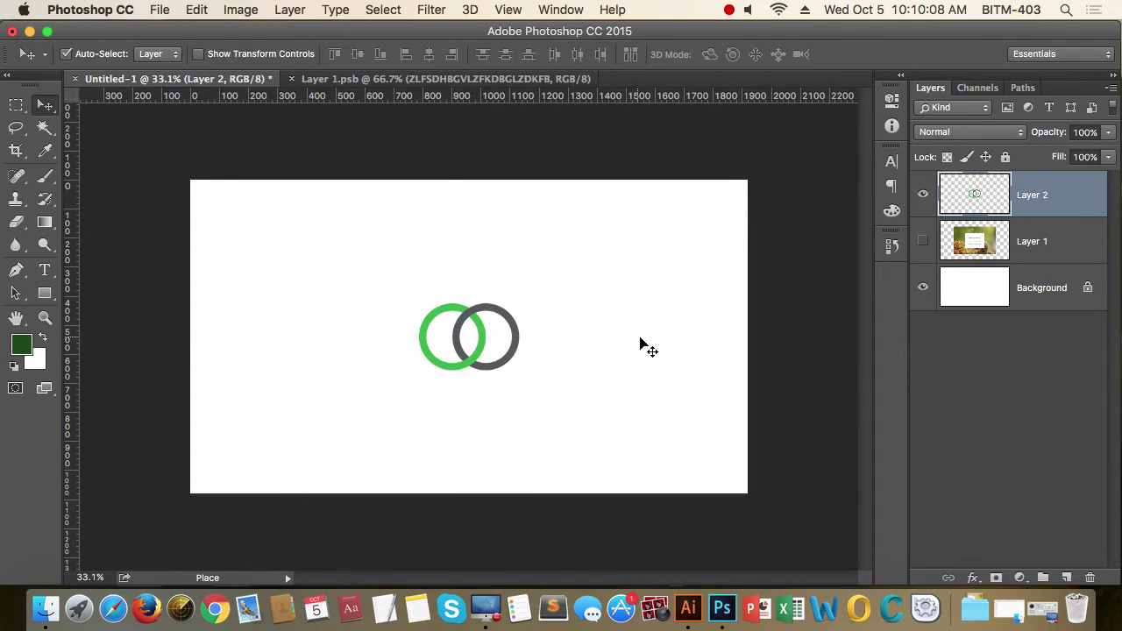
# Step: Shift both pasted rings together slightly down and to the right on the canvas
pyautogui.moveTo(482, 339)
pyautogui.mouseDown()
pyautogui.moveTo(493, 293)
pyautogui.moveTo(489, 338)
pyautogui.mouseUp()
pyautogui.scroll(5, 461, 370)
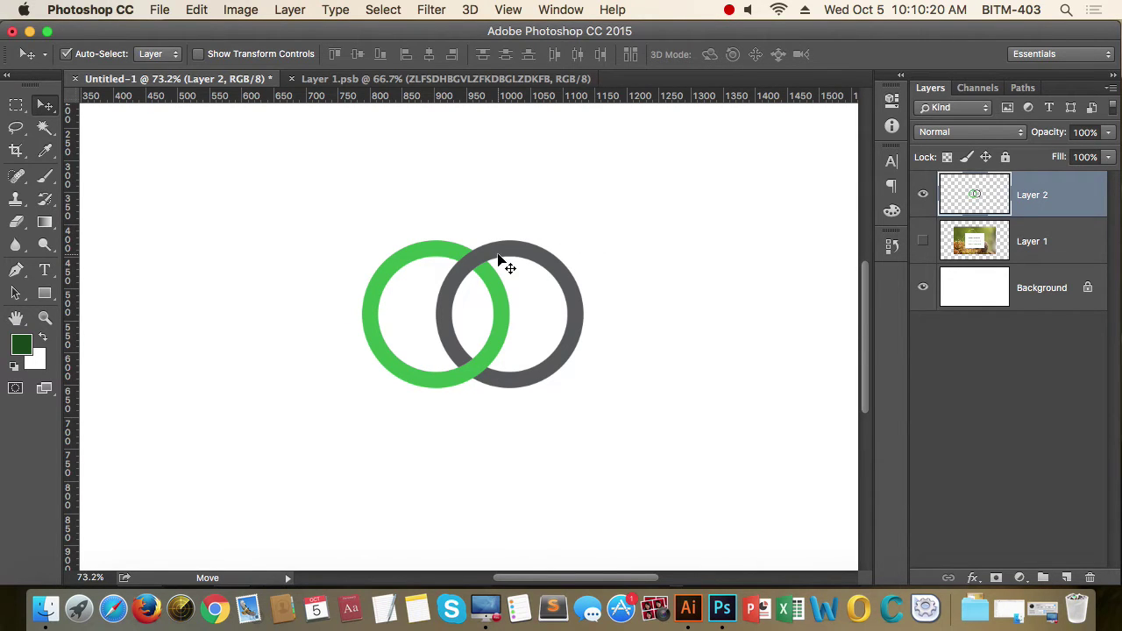
pyautogui.moveTo(501, 258)
pyautogui.mouseDown()
pyautogui.moveTo(621, 296)
pyautogui.moveTo(416, 326)
pyautogui.moveTo(430, 258)
pyautogui.moveTo(509, 260)
pyautogui.mouseUp()
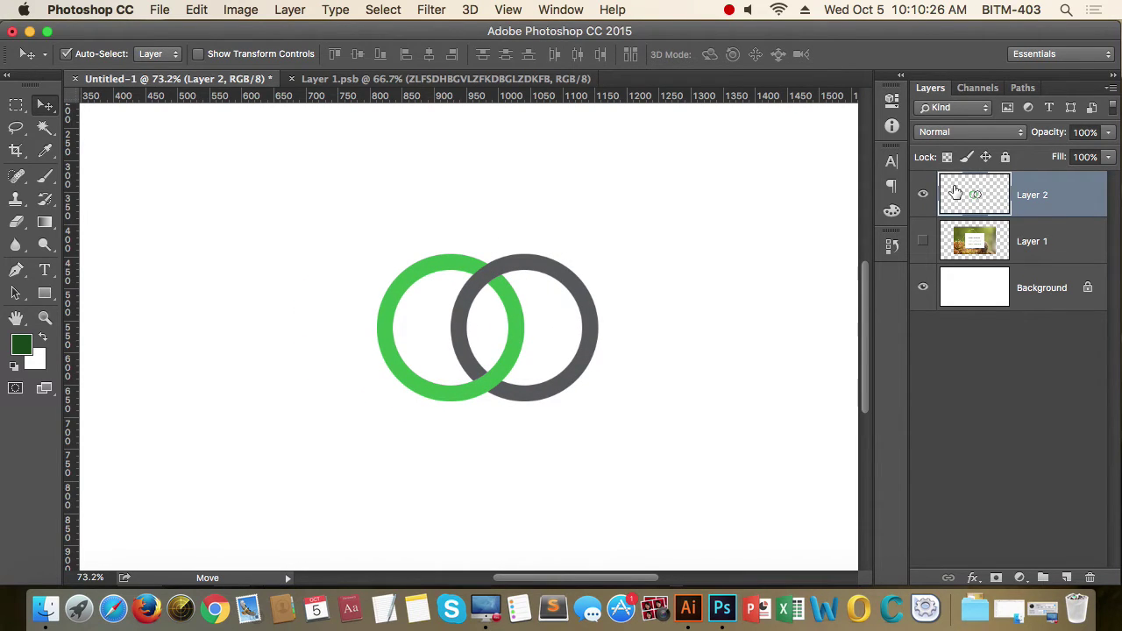
# Step: Lock the transparent pixels of Layer 2 and fill both rings with the dark green foreground color
pyautogui.click(947, 157)
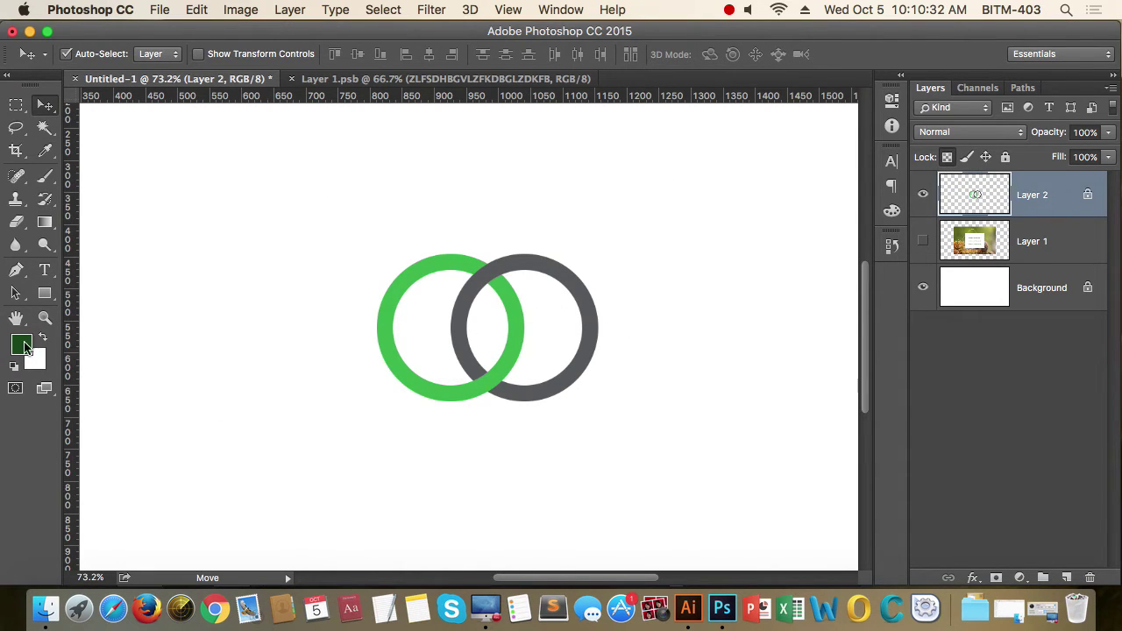
pyautogui.hotkey('alt', 'shift', 'BackSpace')
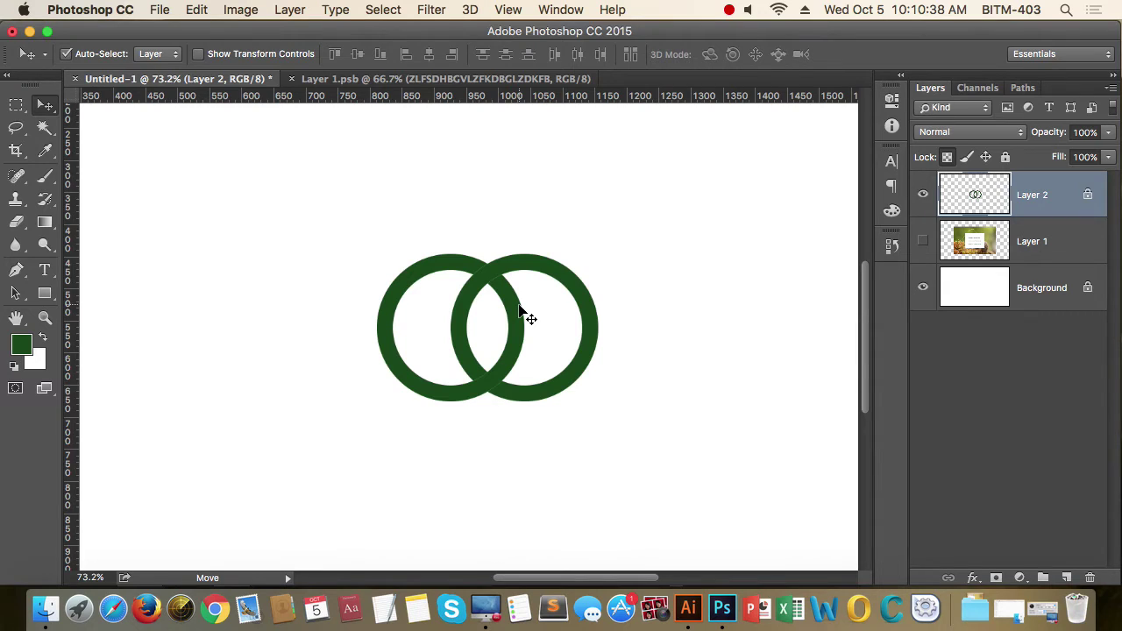
# Step: Undo the dark green fill of the rings and delete Layer 2
pyautogui.press('super')
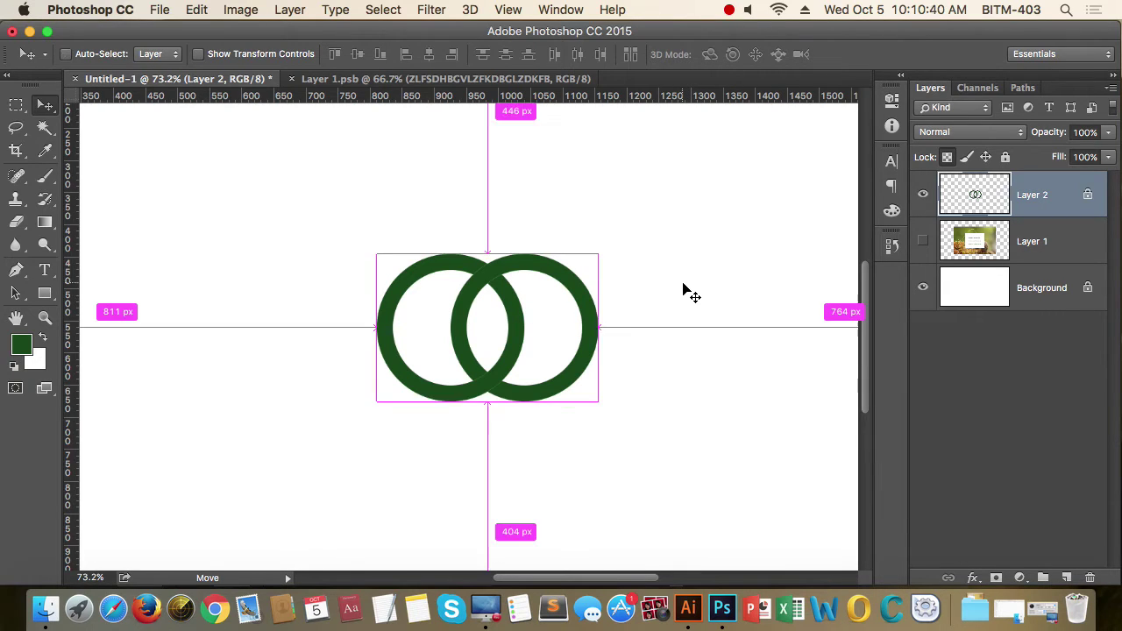
pyautogui.press('super+z')
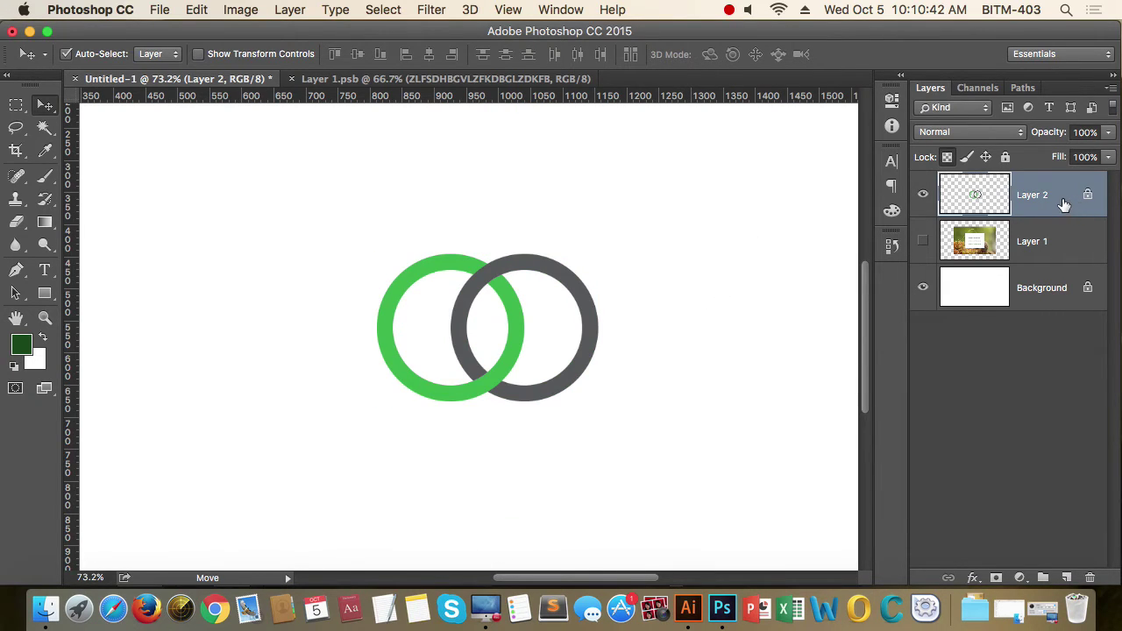
pyautogui.press('BackSpace')
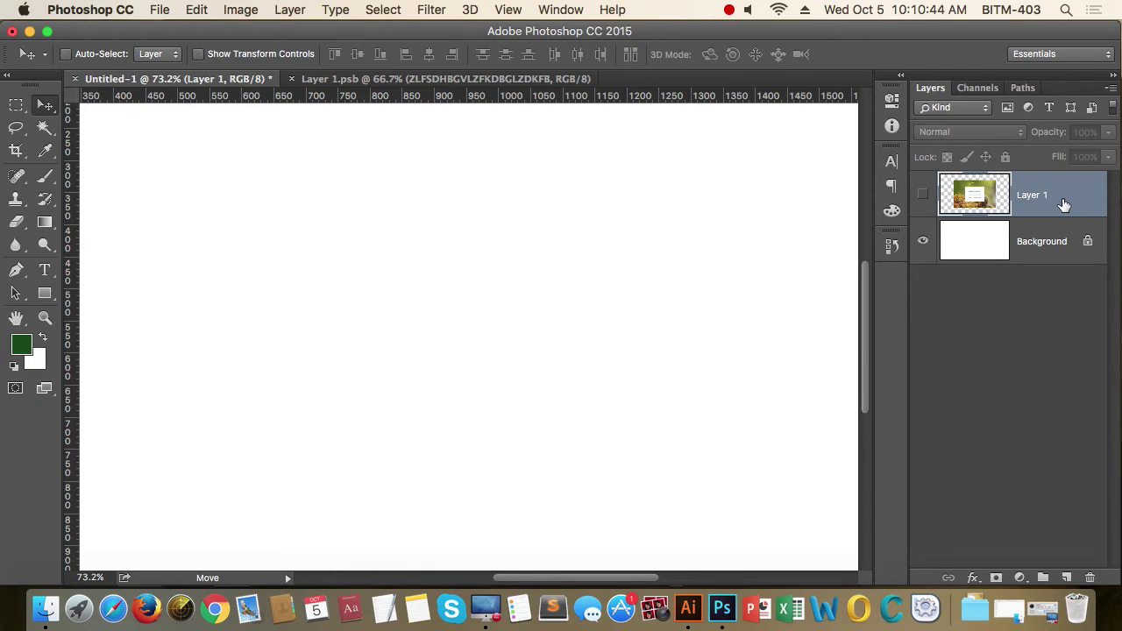
# Step: Paste the copied rings into Untitled-1 as a Smart Object and shift them slightly up and to the left
pyautogui.press('super+v')
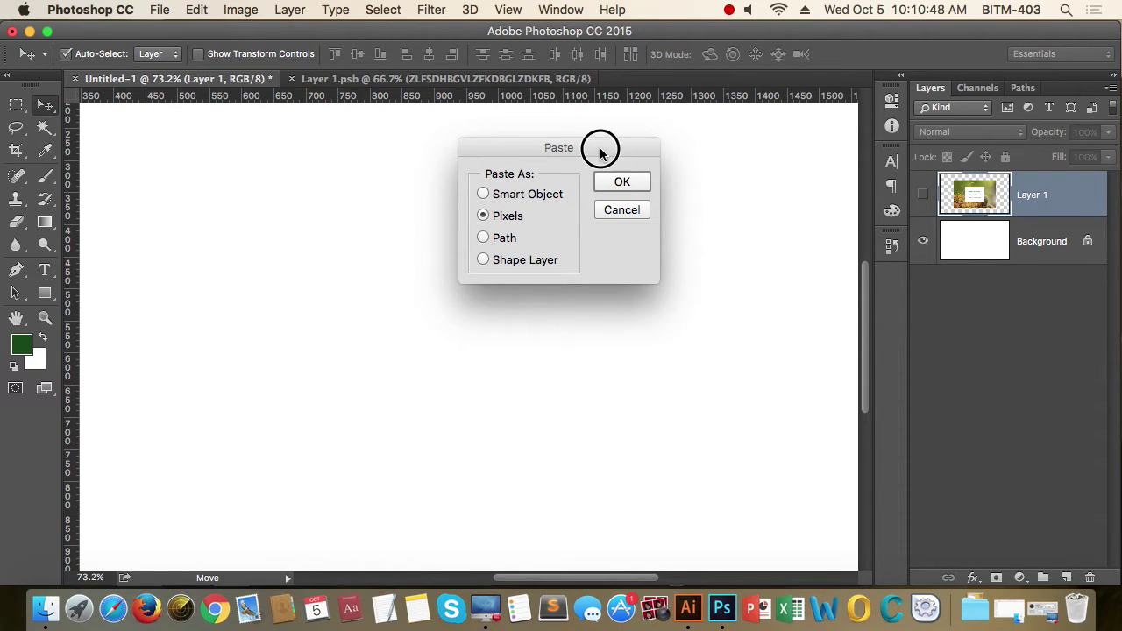
pyautogui.moveTo(601, 153); pyautogui.dragTo(600, 161)
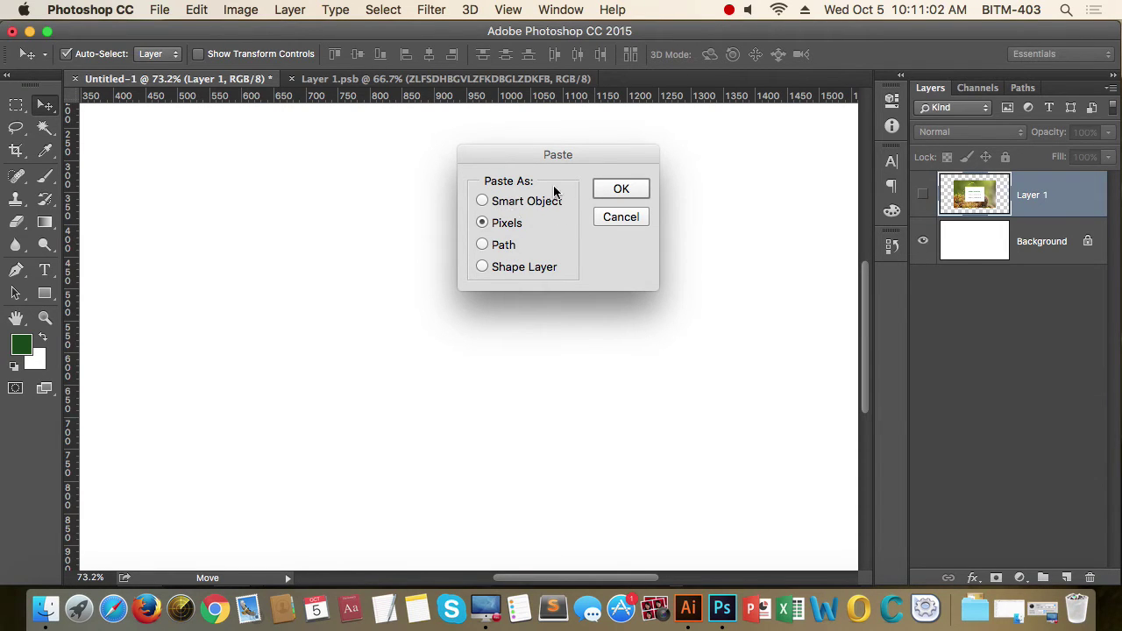
pyautogui.click(601, 193)
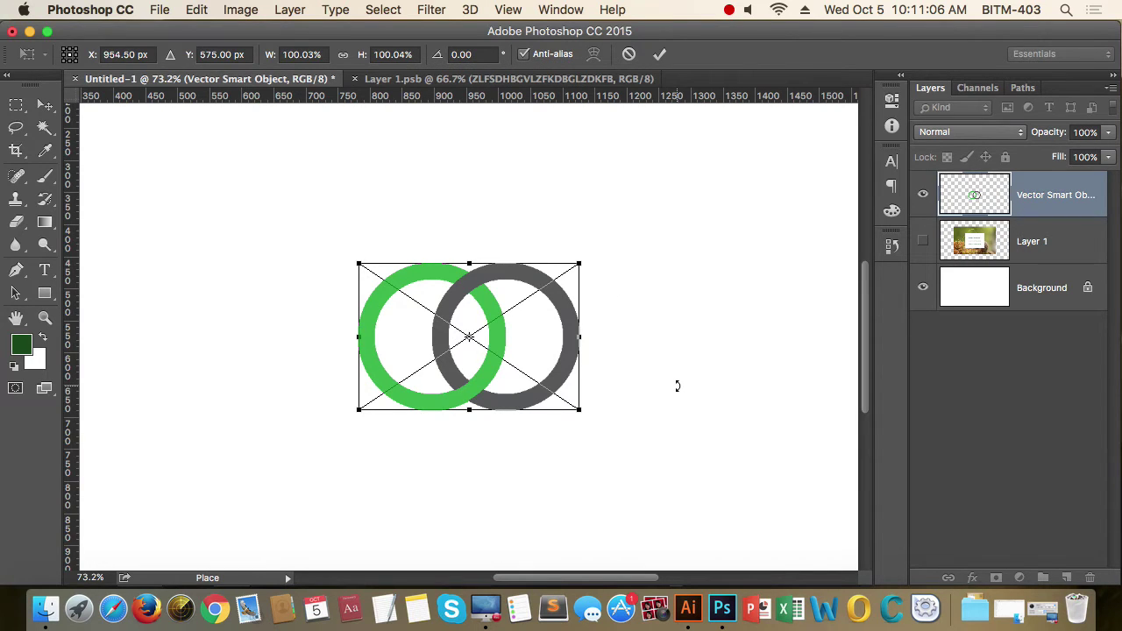
pyautogui.press('Return')
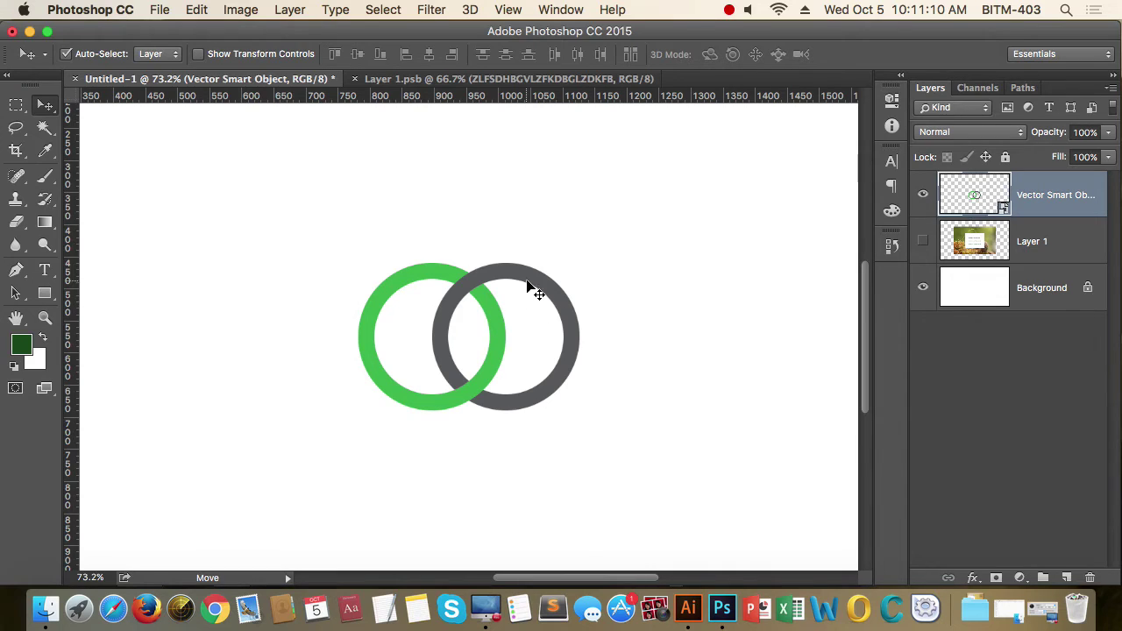
pyautogui.moveTo(527, 281); pyautogui.dragTo(517, 257)
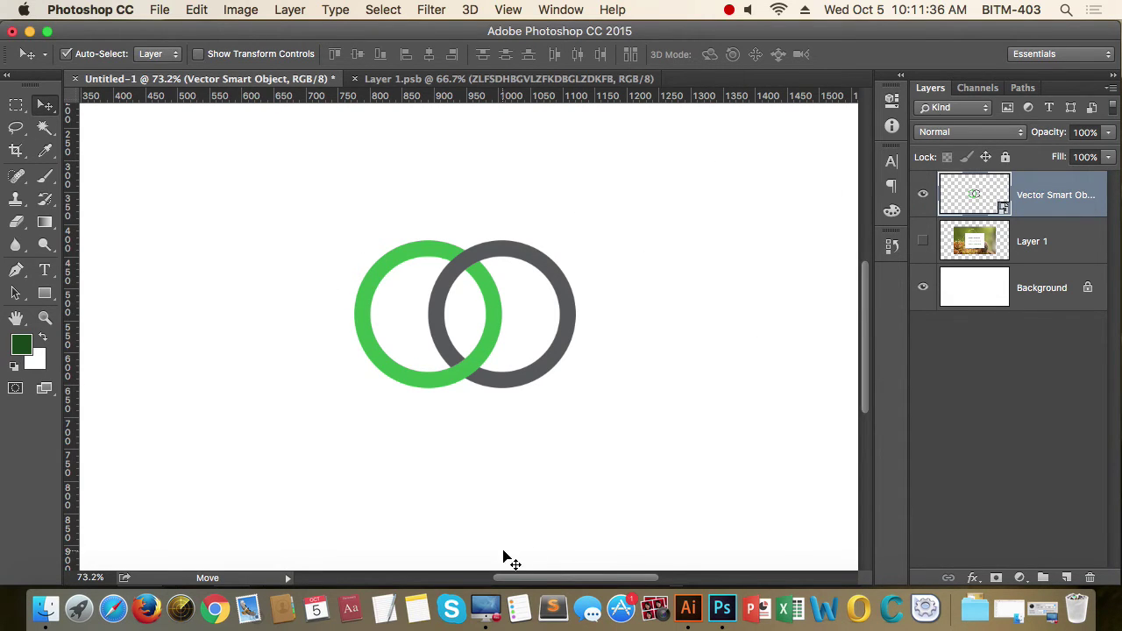
# Step: Open the contents of the vector smart object in Illustrator and compare them with the original Untitled-1 artwork
pyautogui.doubleClick(1002, 207)
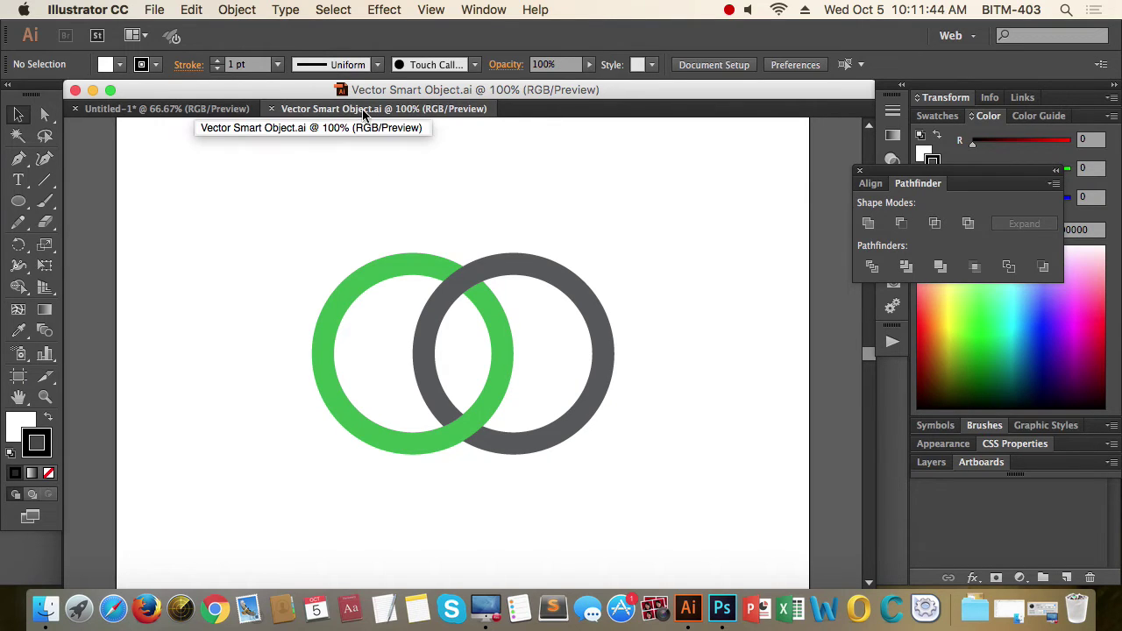
pyautogui.click(177, 112)
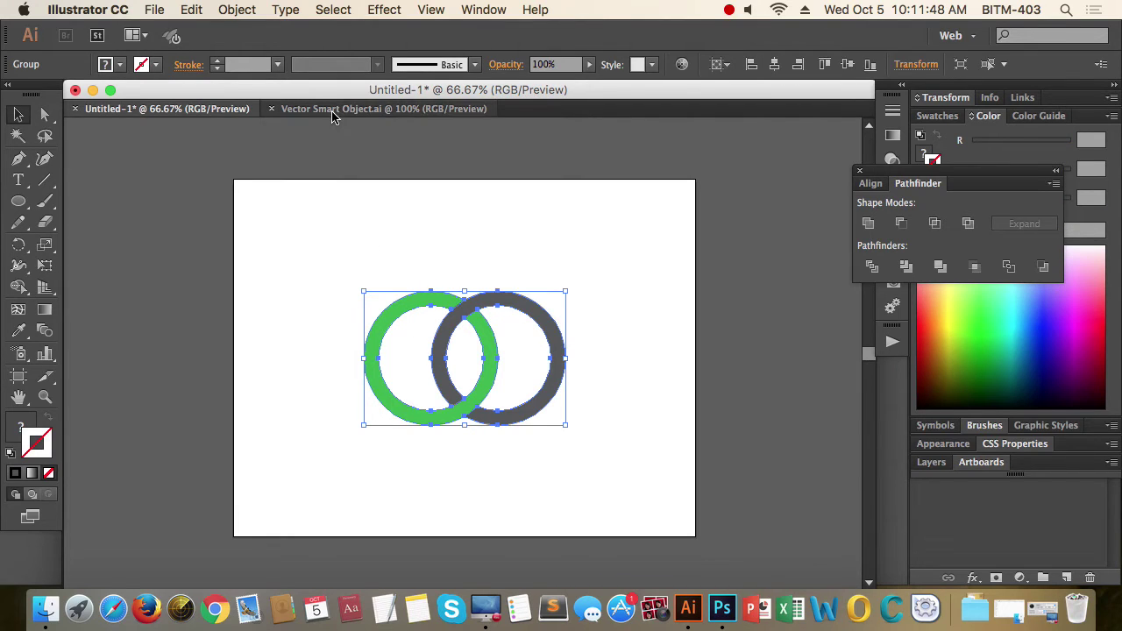
pyautogui.click(332, 112)
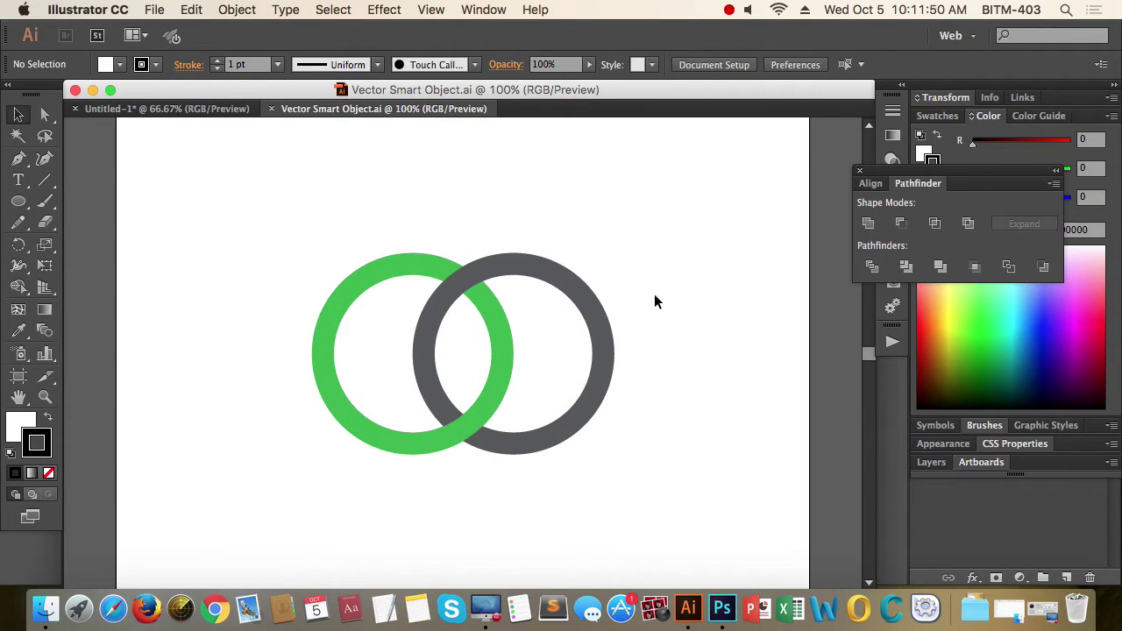
pyautogui.press('super+Tab')
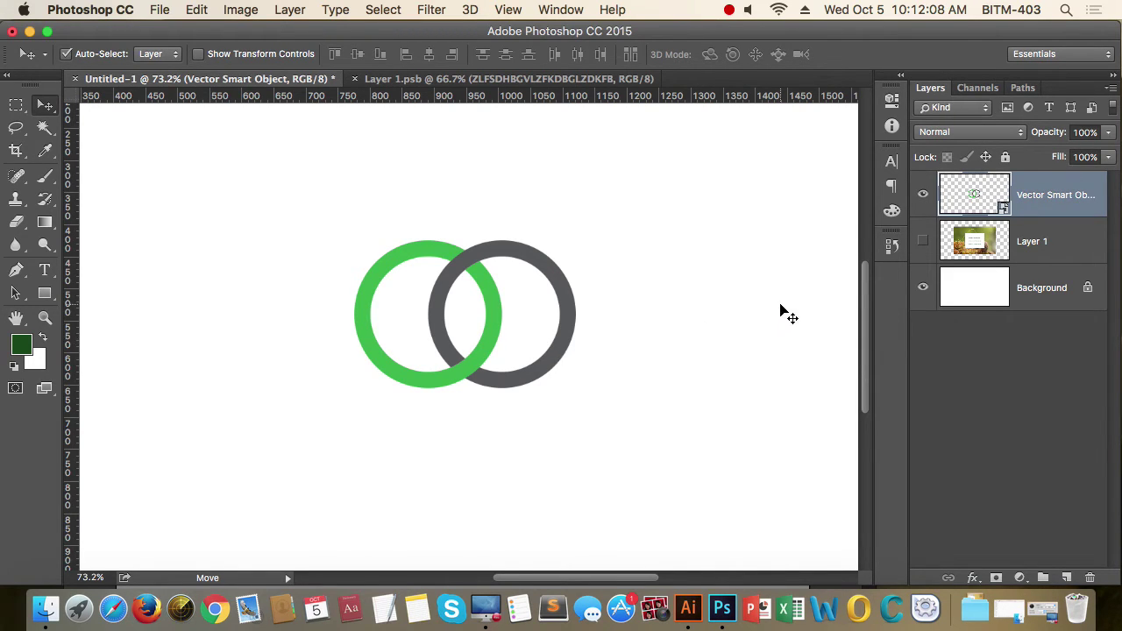
pyautogui.press('super')
pyautogui.press('super+Tab')
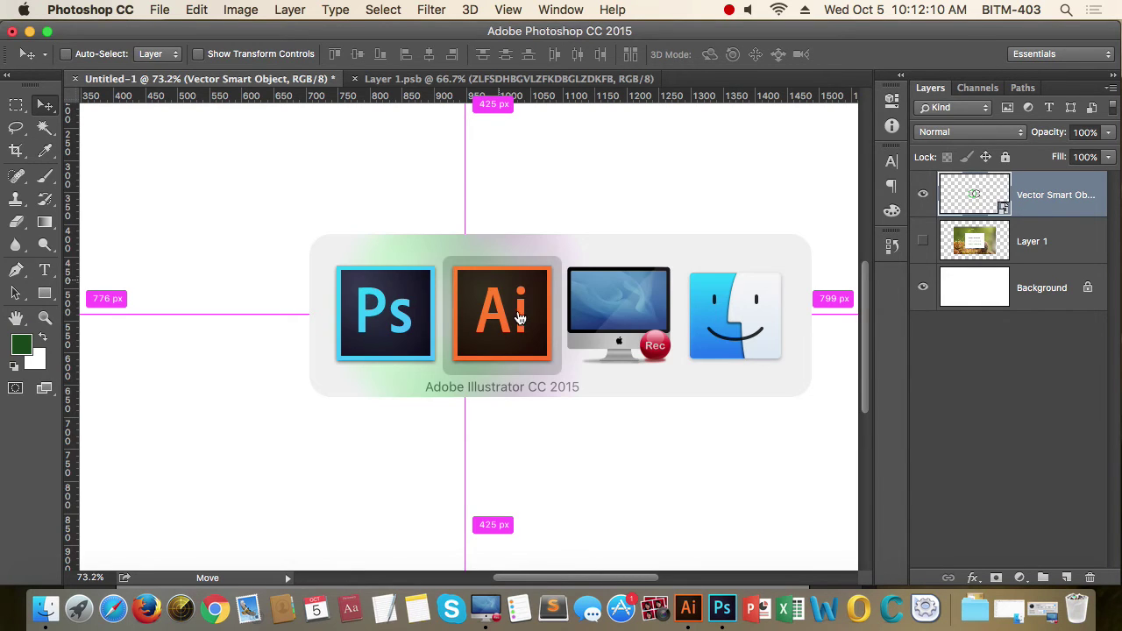
# Step: Ungroup the two rings in Vector Smart Object.ai
pyautogui.click(496, 260)
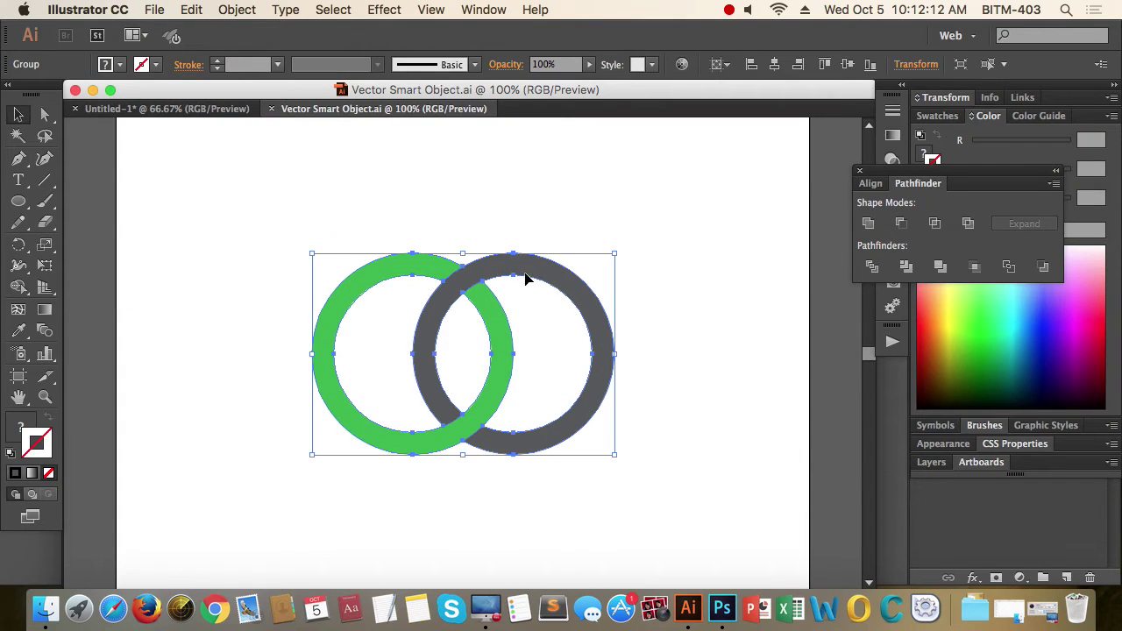
pyautogui.rightClick(501, 267)
pyautogui.click(544, 375)
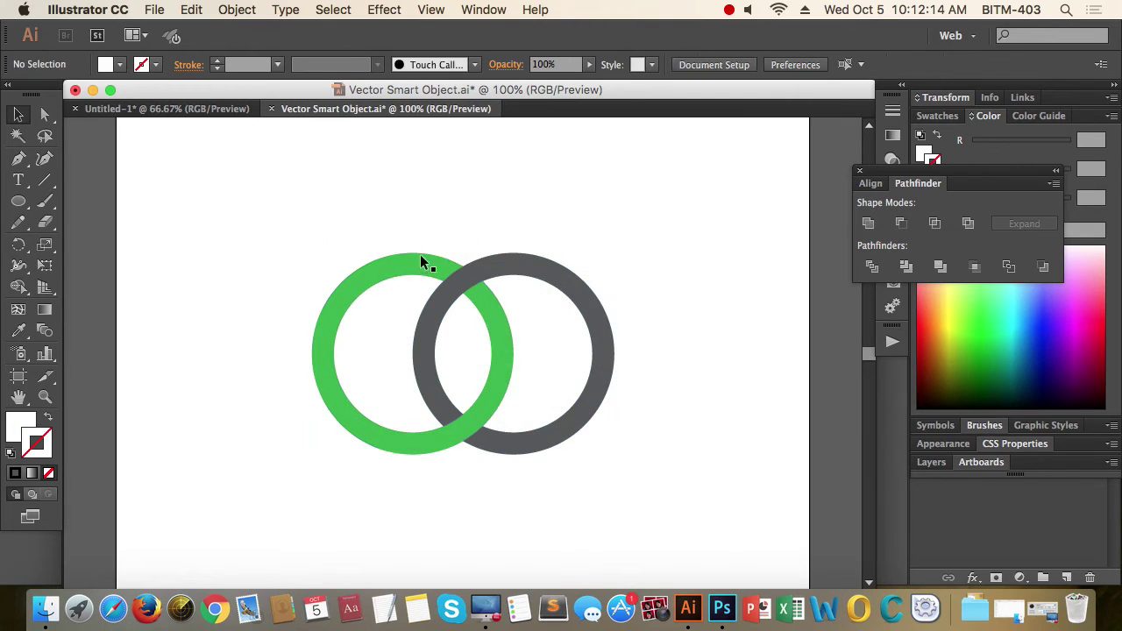
# Step: Change the green ring's fill to red (#f72e00) and save Vector Smart Object.ai
pyautogui.click(414, 265)
pyautogui.click(120, 65)
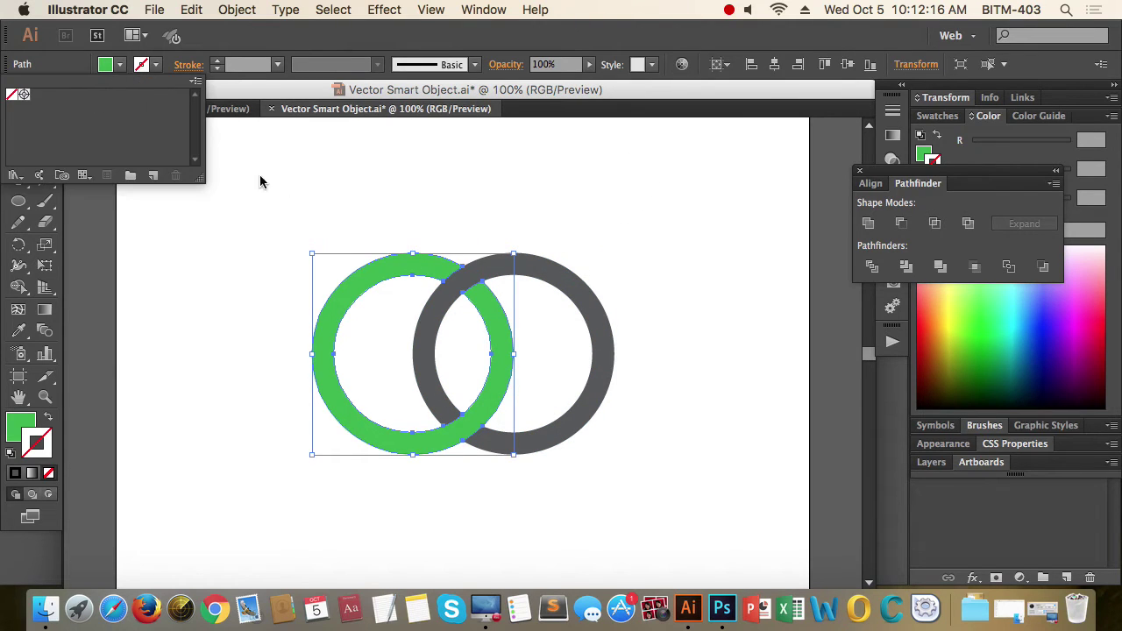
pyautogui.doubleClick(25, 427)
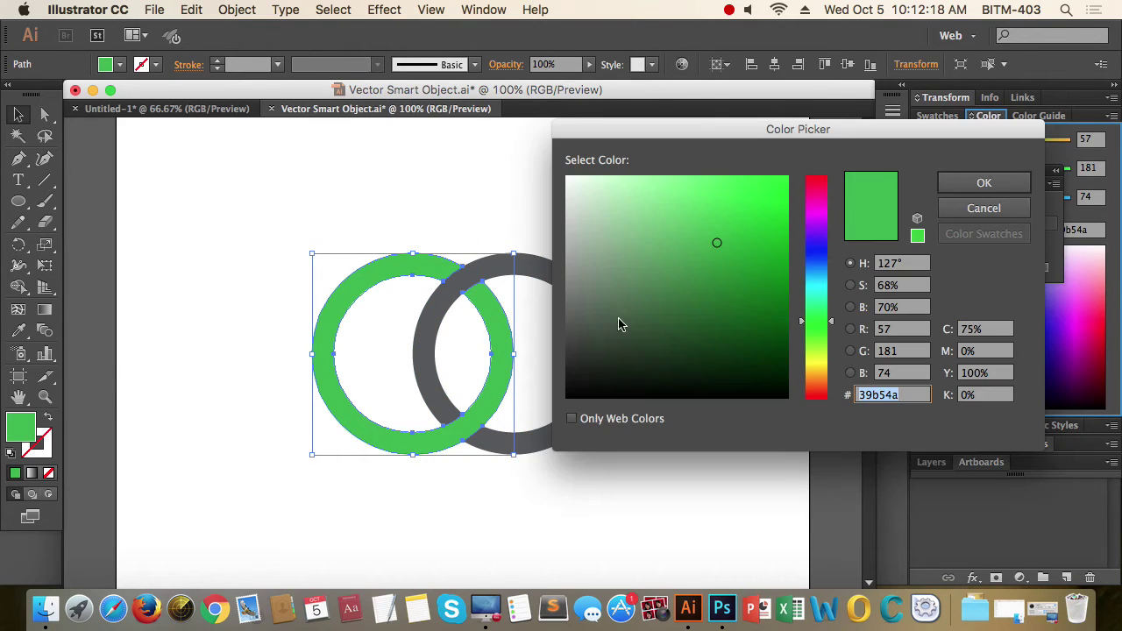
pyautogui.moveTo(824, 318); pyautogui.dragTo(819, 259)
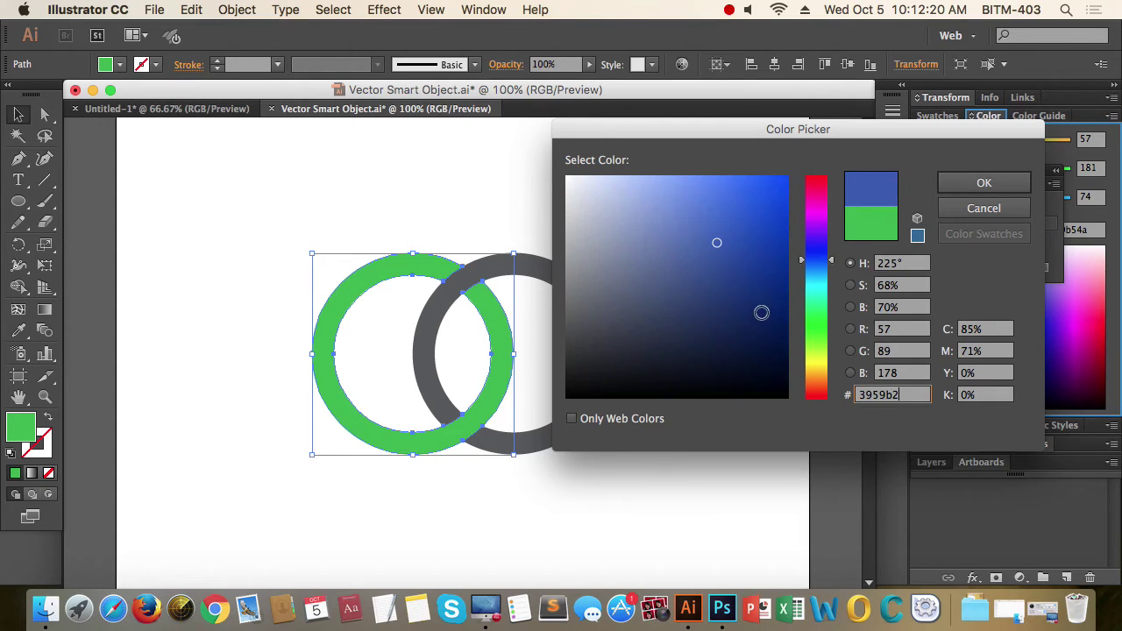
pyautogui.click(817, 365)
pyautogui.moveTo(757, 242); pyautogui.dragTo(783, 226)
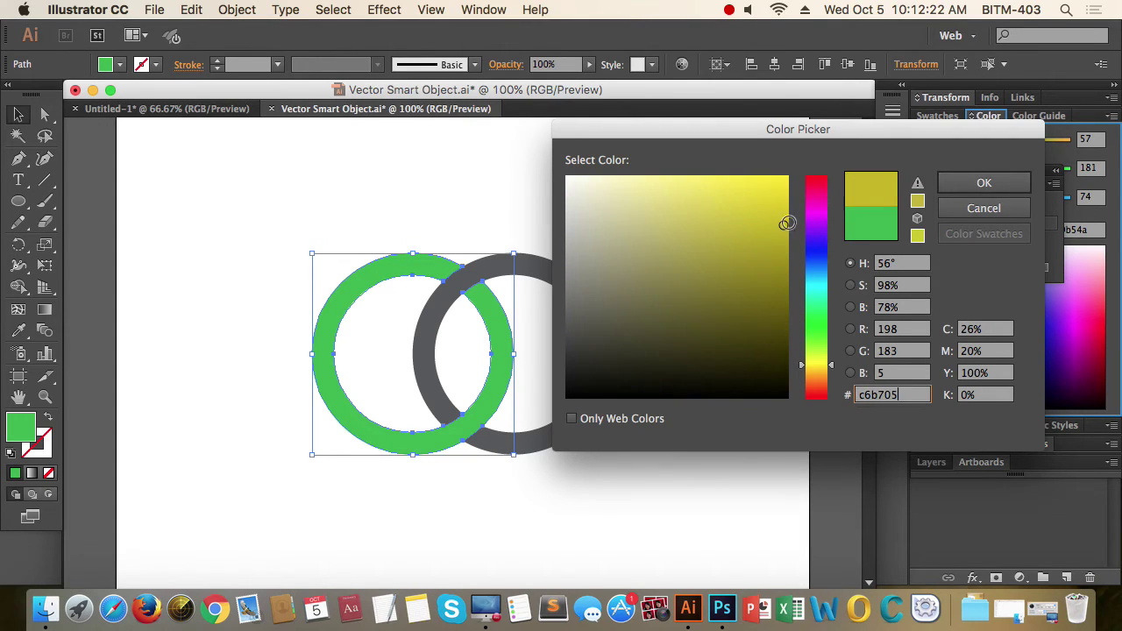
pyautogui.click(820, 391)
pyautogui.click(787, 182)
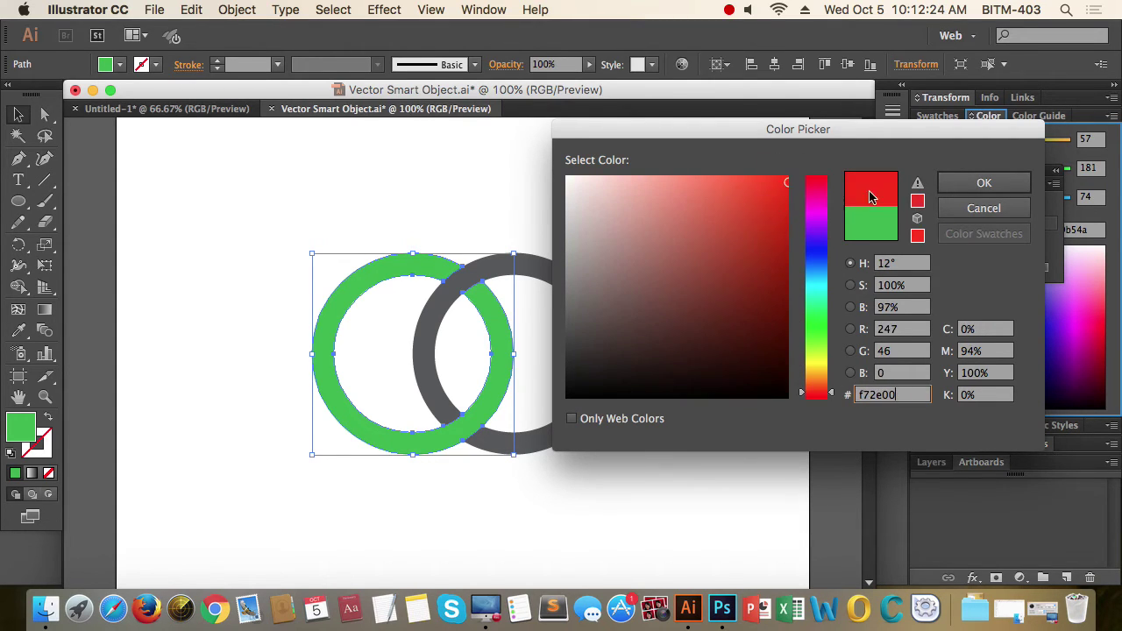
pyautogui.click(965, 182)
pyautogui.click(676, 233)
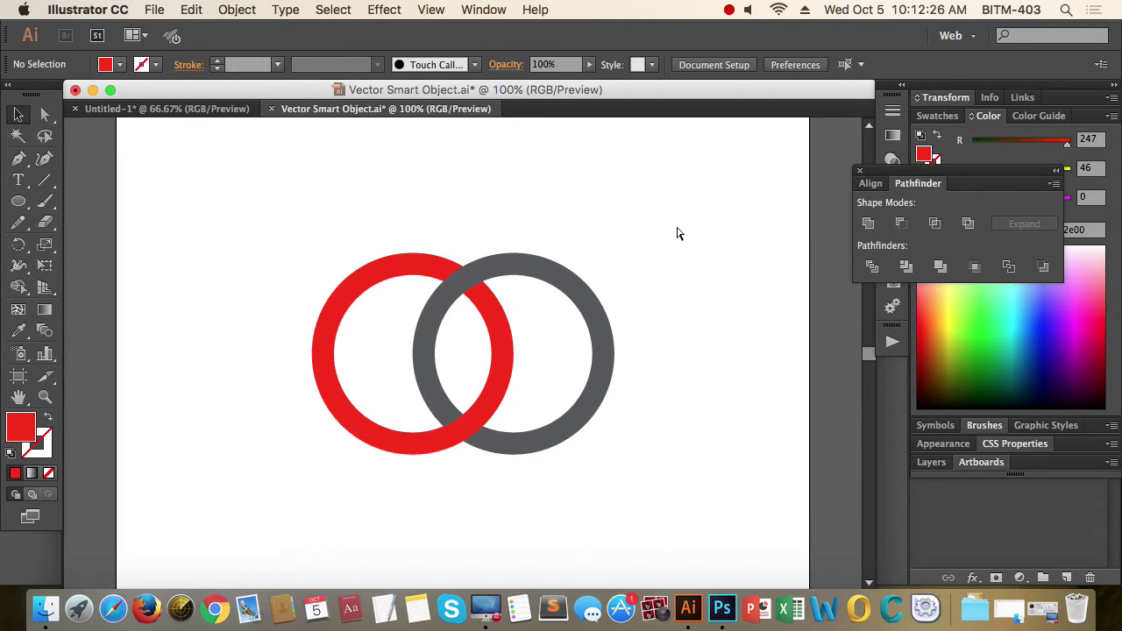
pyautogui.press('super+s')
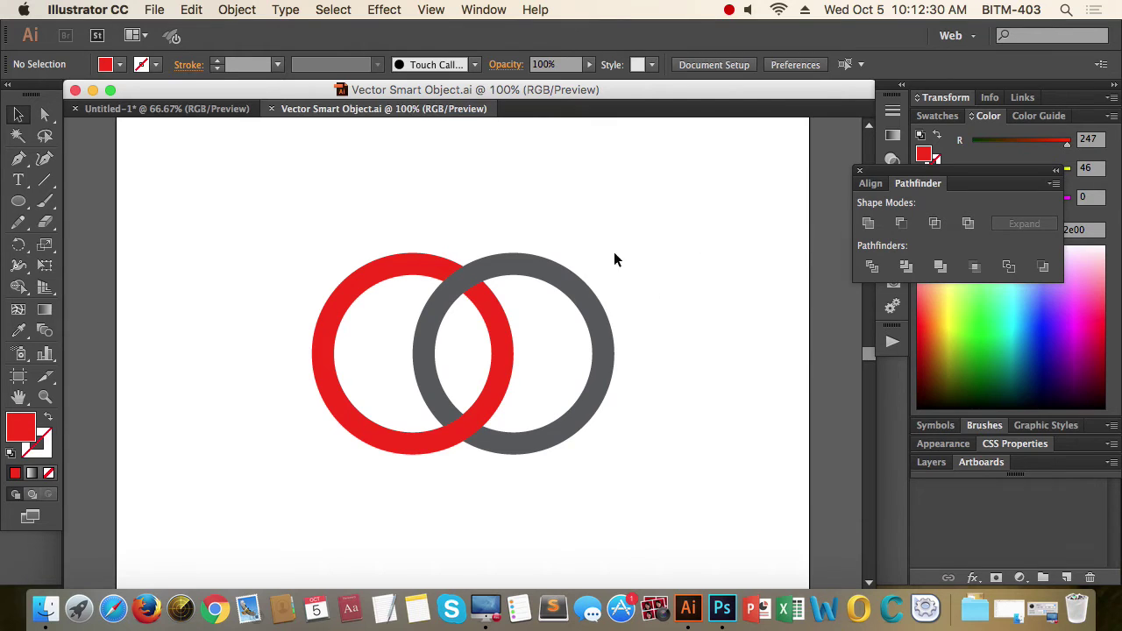
# Step: Switch to Photoshop and move the updated rings to the canvas's upper-left corner and back near its center
pyautogui.press('super+Tab')
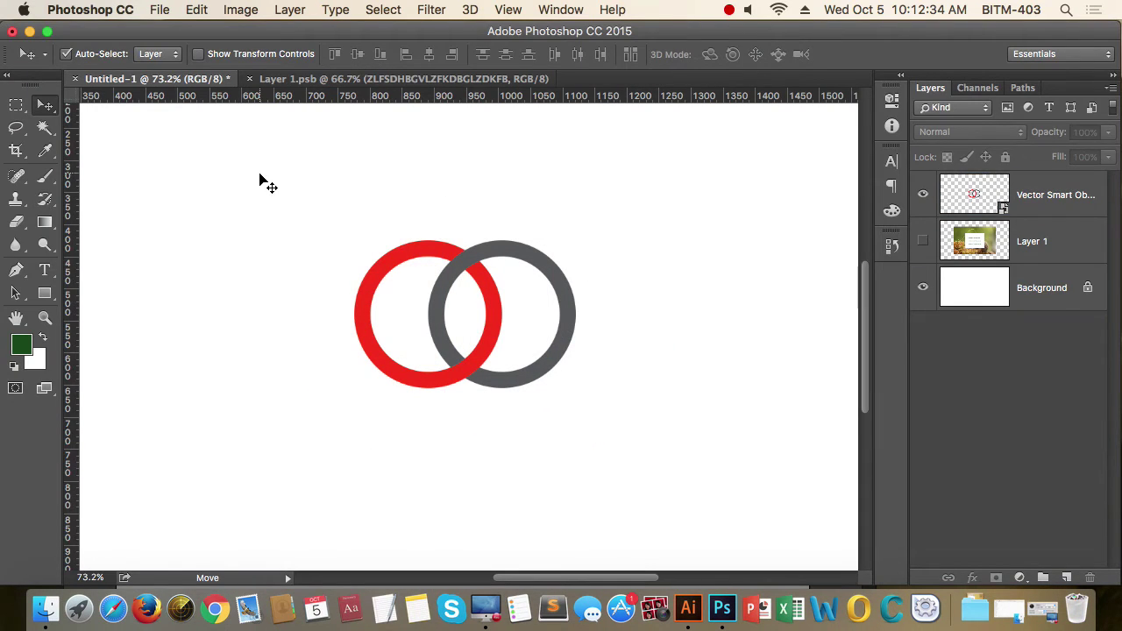
pyautogui.moveTo(259, 181); pyautogui.dragTo(653, 419)
pyautogui.moveTo(594, 373); pyautogui.dragTo(578, 334)
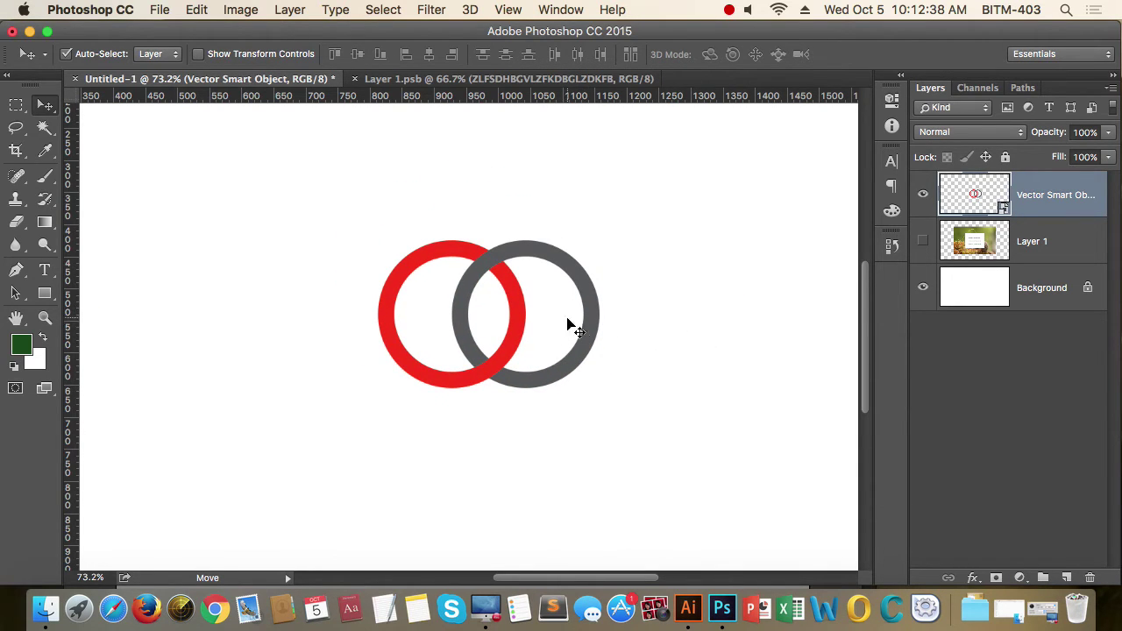
pyautogui.scroll(-6, 567, 321)
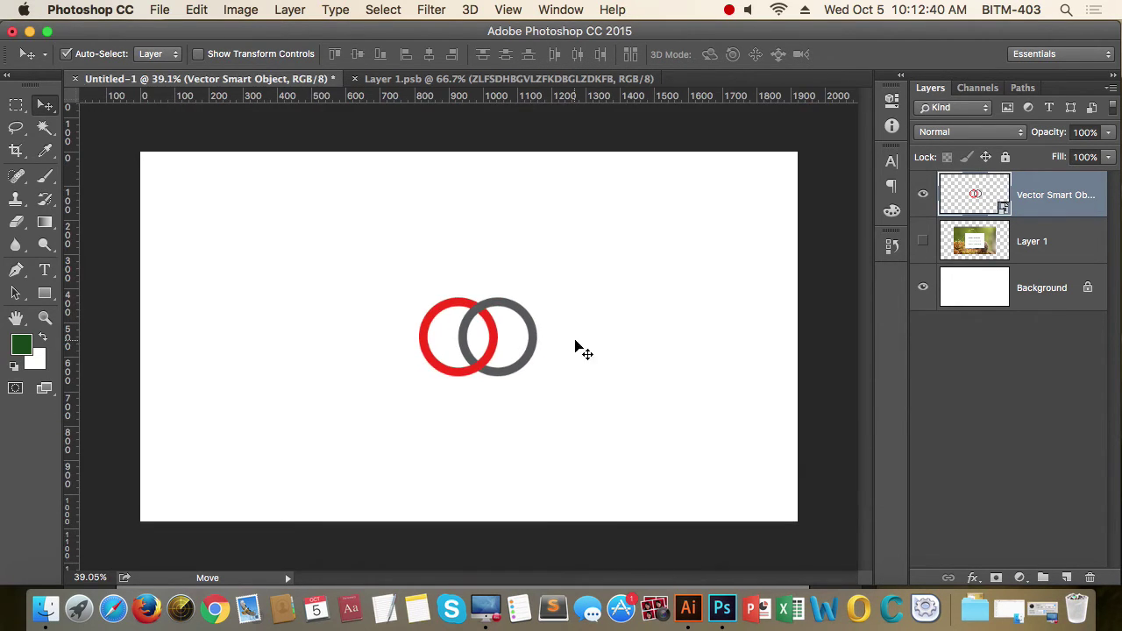
pyautogui.moveTo(493, 321); pyautogui.dragTo(248, 170)
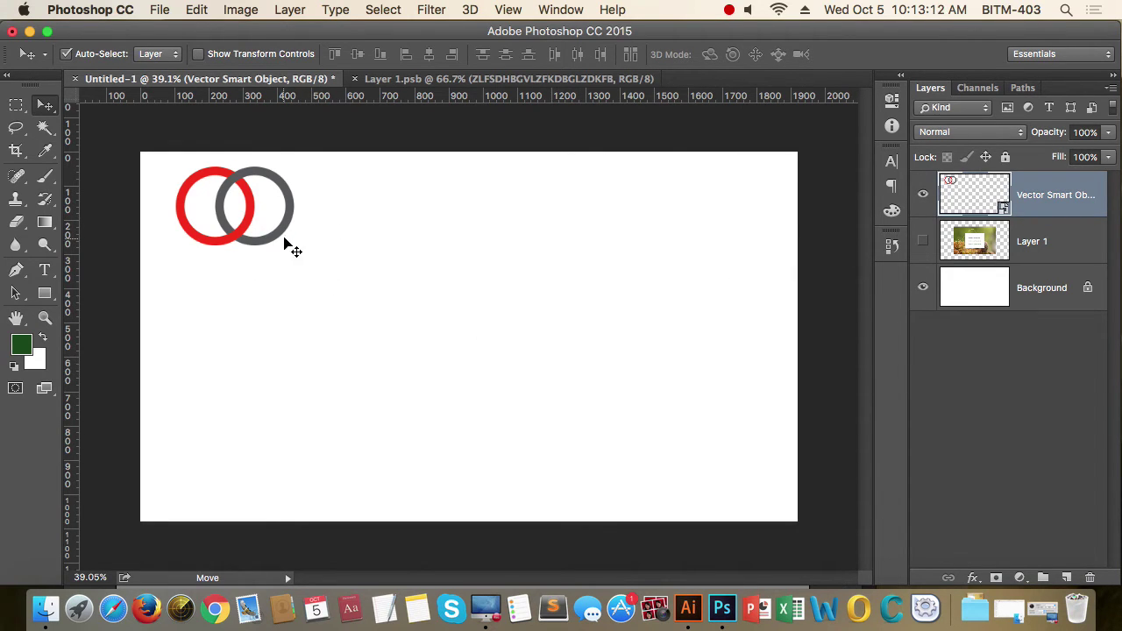
pyautogui.moveTo(271, 233); pyautogui.dragTo(494, 351)
pyautogui.click(631, 361)
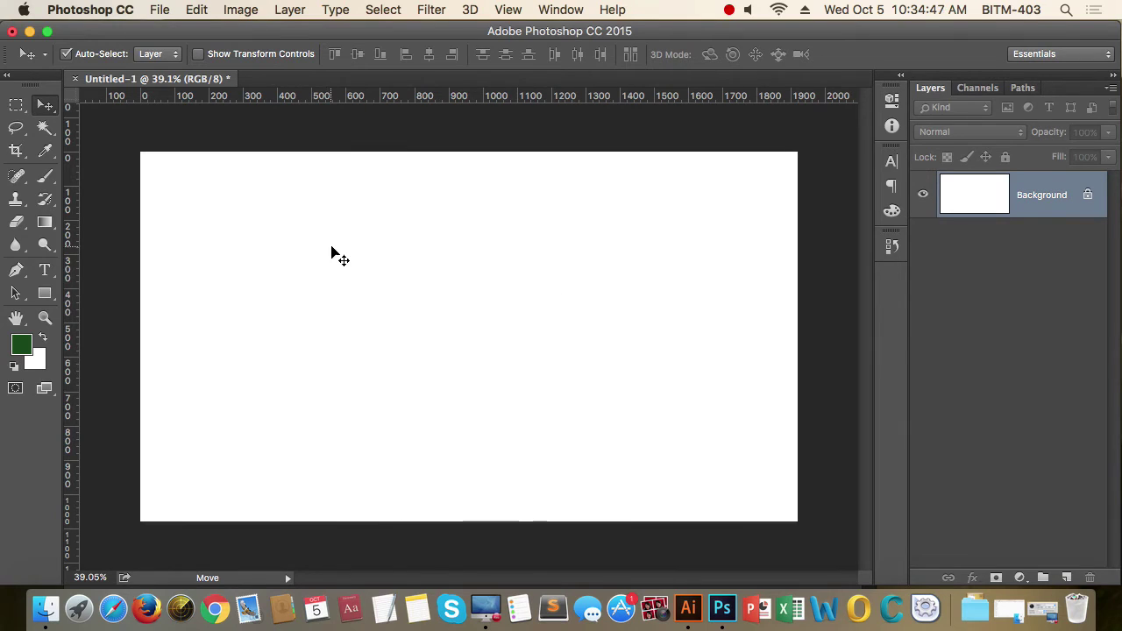
# Step: Draw a dark green rectangle about 688 by 520 px near the canvas center and shift it slightly up
pyautogui.click(45, 293)
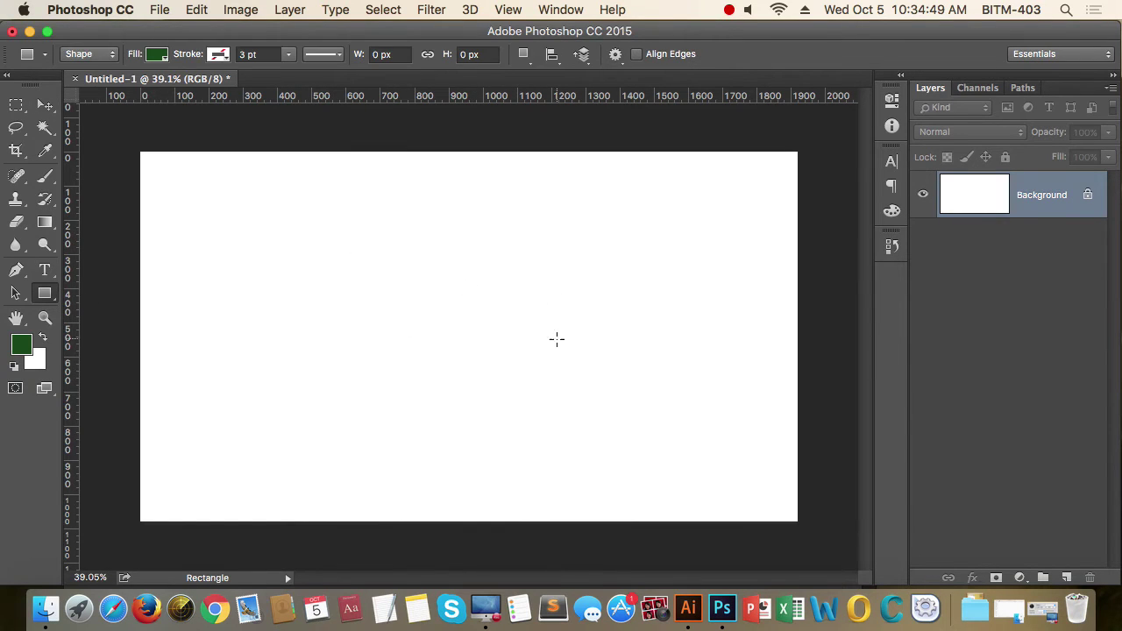
pyautogui.moveTo(331, 238); pyautogui.dragTo(566, 416)
pyautogui.click(841, 89)
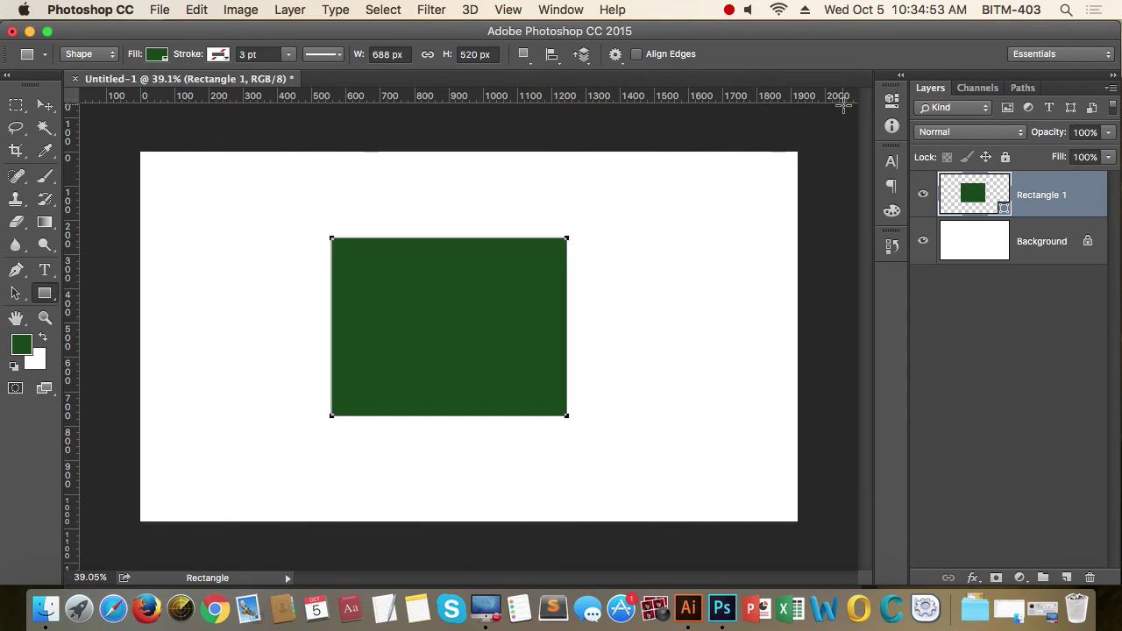
pyautogui.click(44, 104)
pyautogui.moveTo(514, 343); pyautogui.dragTo(517, 328)
# Step: Convert the Rectangle 1 layer to a smart object and shift it slightly to the left
pyautogui.rightClick(1037, 190)
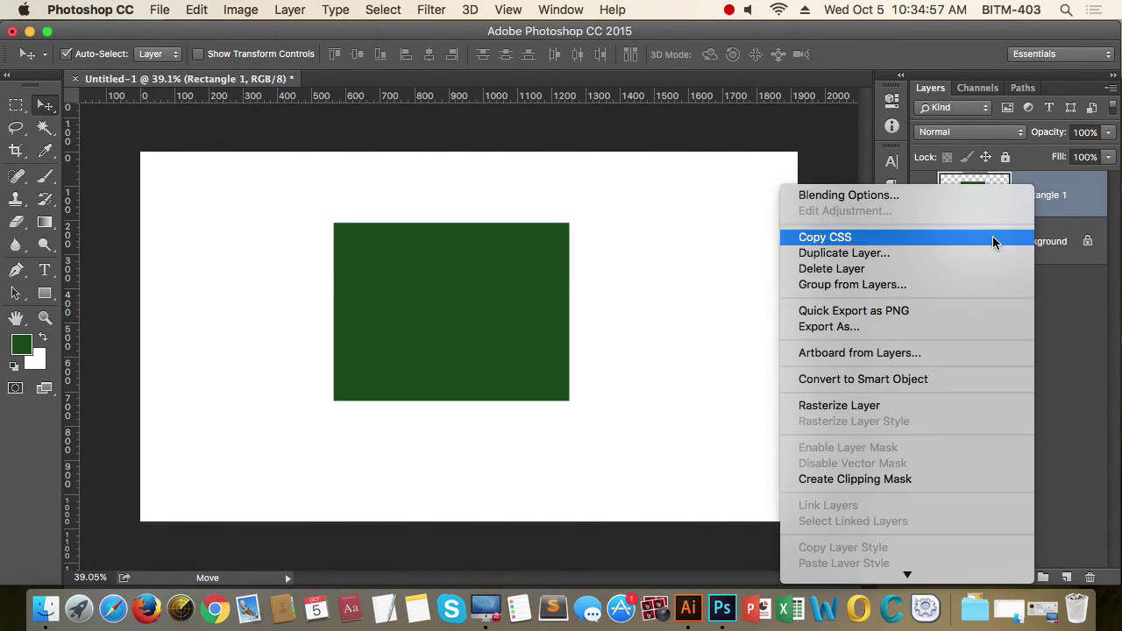
pyautogui.click(897, 379)
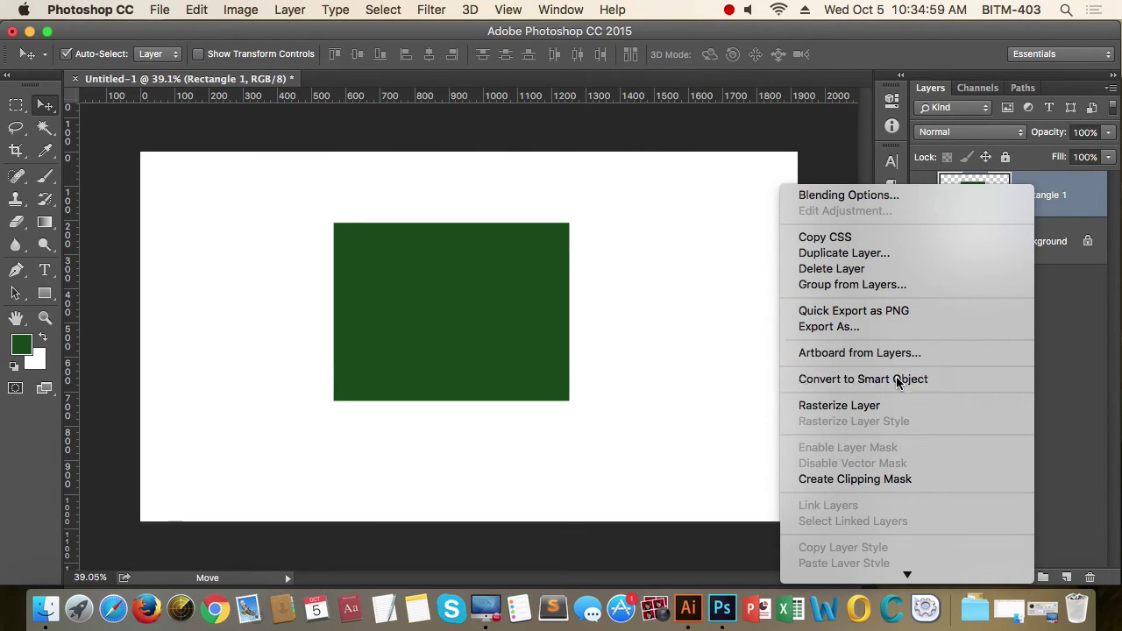
pyautogui.moveTo(486, 297); pyautogui.dragTo(444, 294)
pyautogui.click(374, 271)
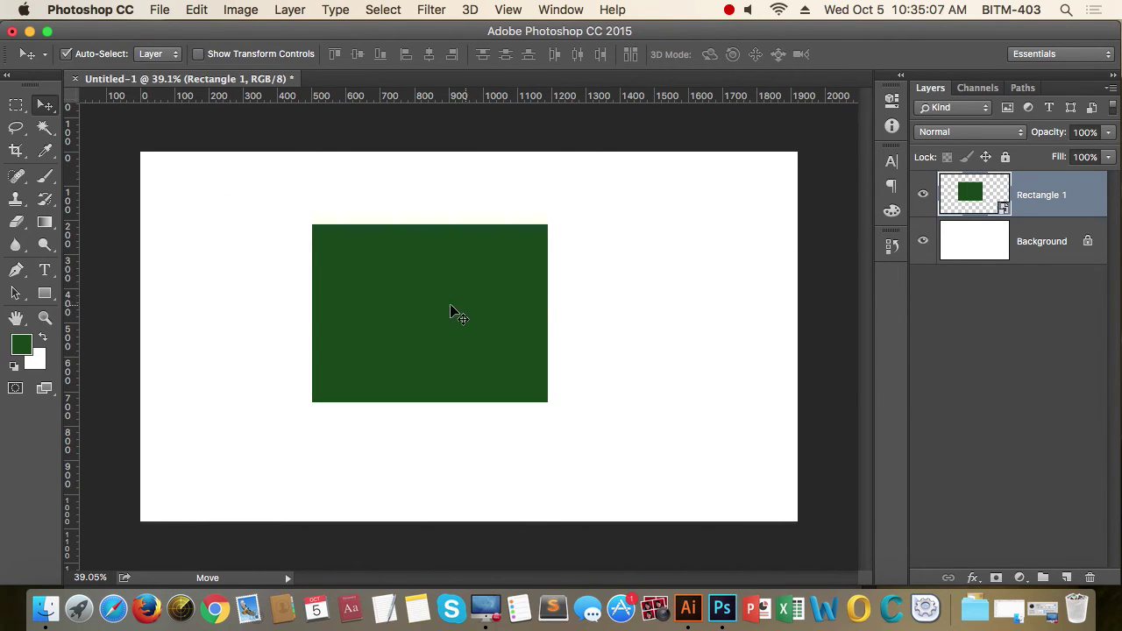
# Step: Distort the green rectangle by pulling its upper-left corner outward toward the canvas corner, and commit the transform
pyautogui.press('super')
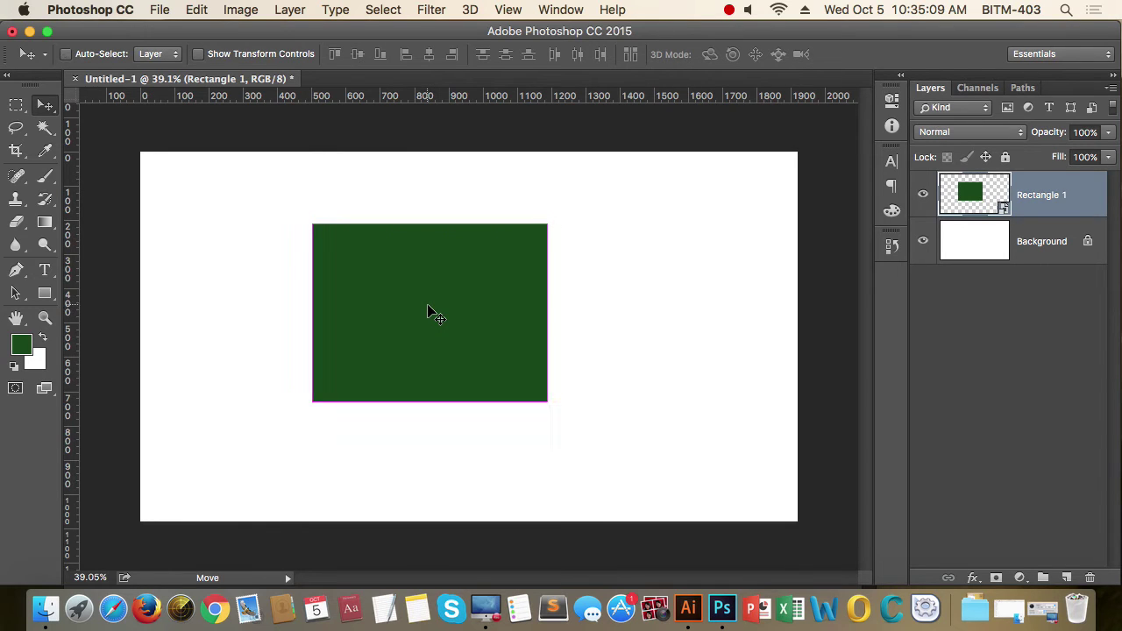
pyautogui.press('super+t')
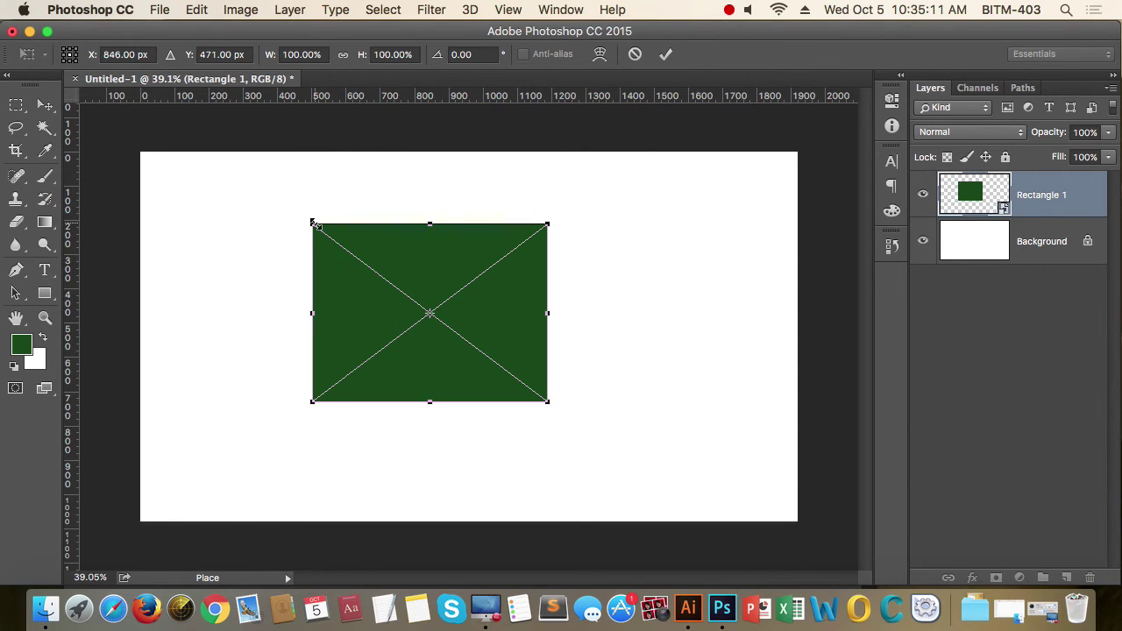
pyautogui.rightClick(396, 245)
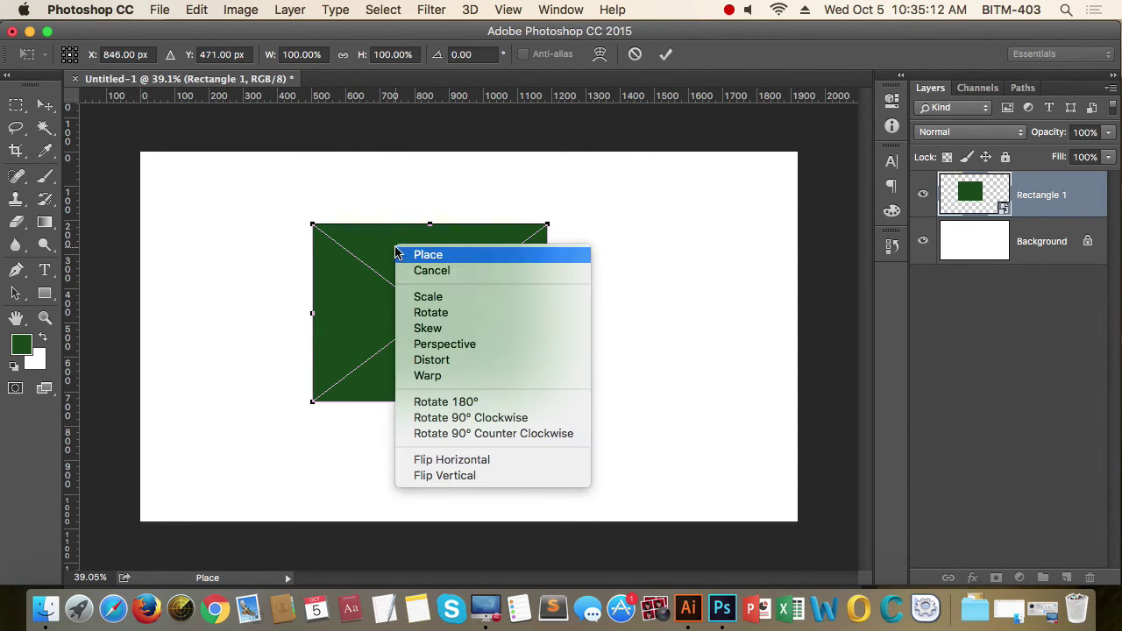
pyautogui.click(447, 360)
pyautogui.moveTo(313, 226); pyautogui.dragTo(232, 182)
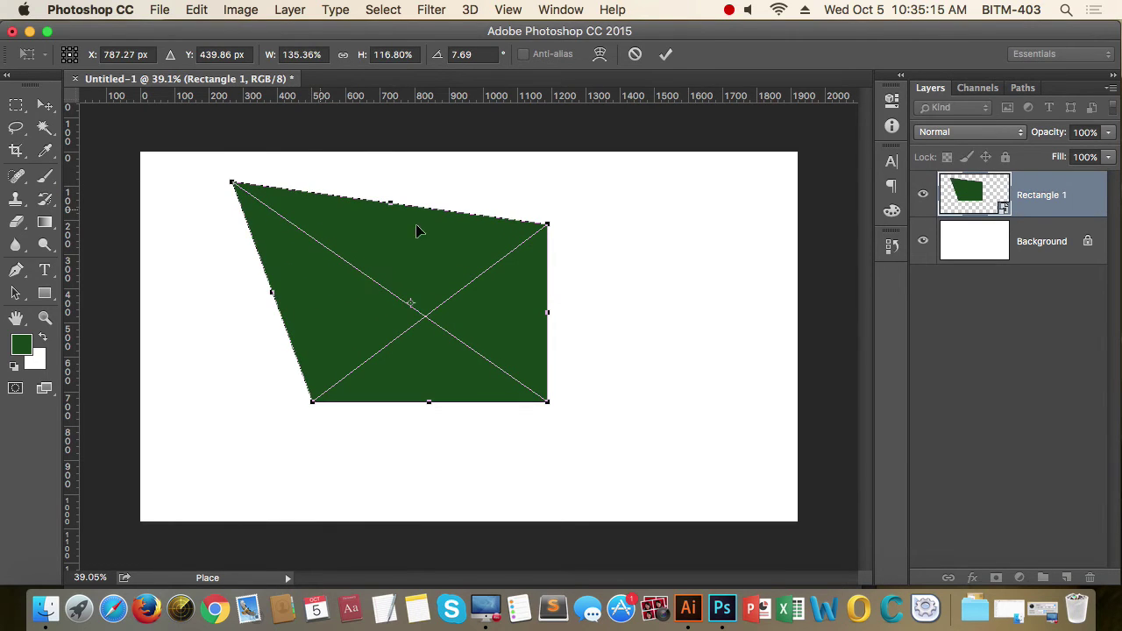
pyautogui.press('Return')
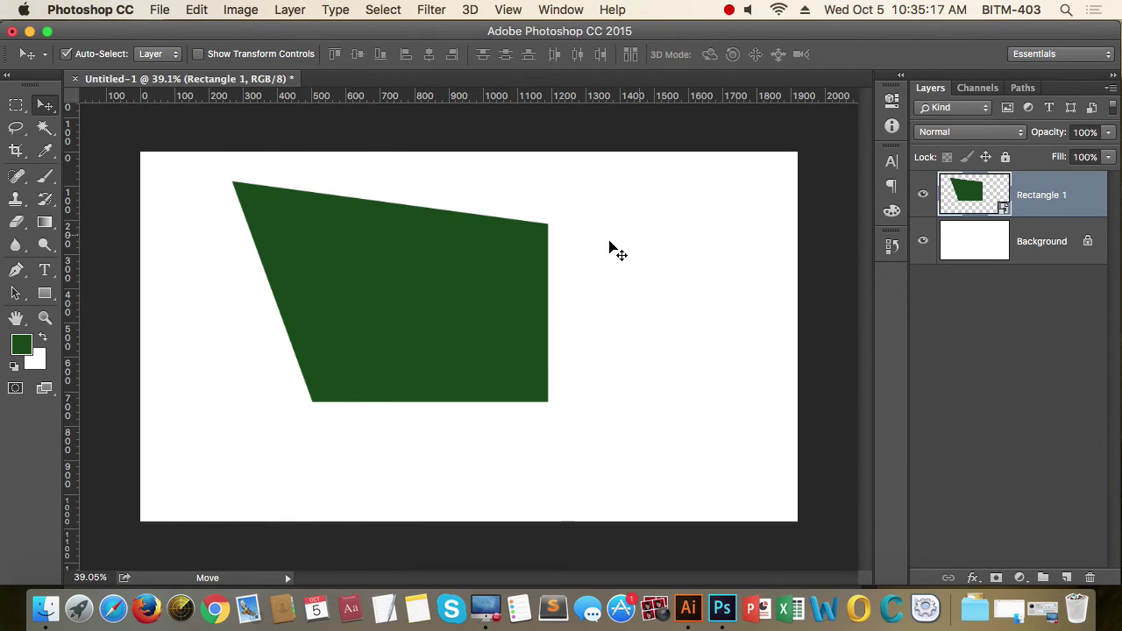
# Step: Open the contents of the Rectangle 1 smart object
pyautogui.doubleClick(1005, 211)
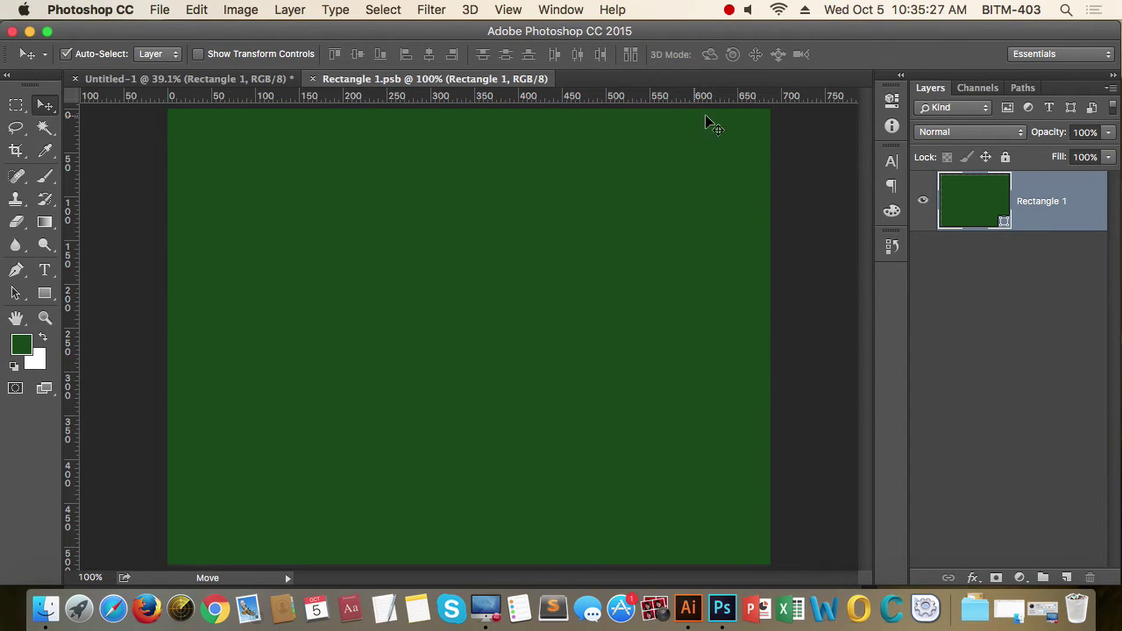
# Step: Compare the distorted shape in the Untitled-1 document with the source rectangle in the Rectangle 1 smart object contents
pyautogui.click(195, 79)
pyautogui.click(394, 79)
pyautogui.click(250, 80)
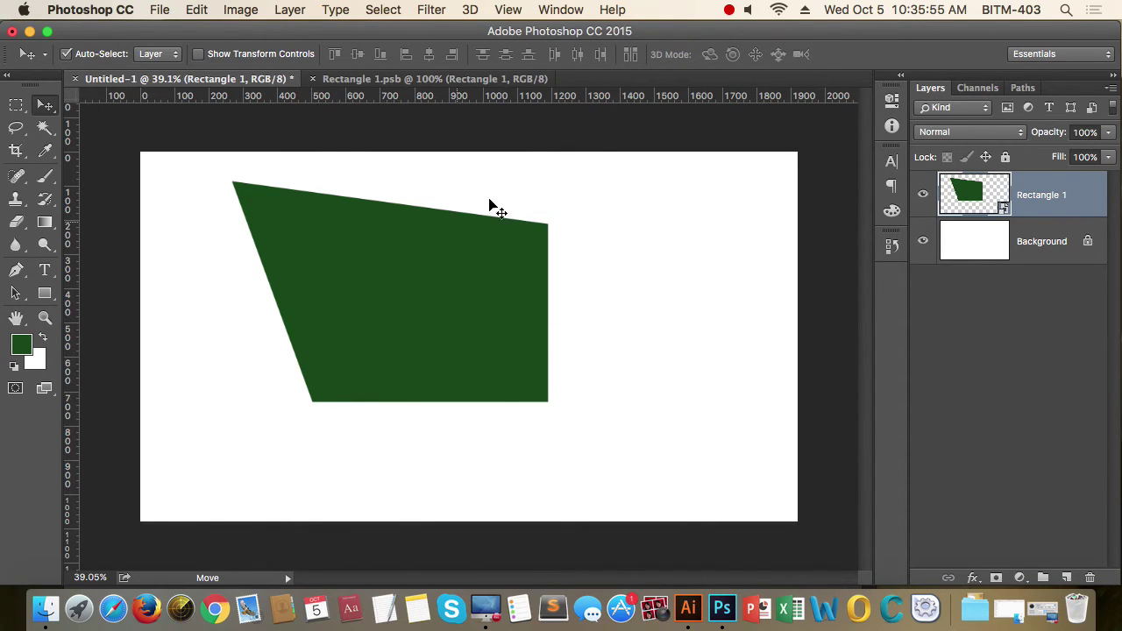
pyautogui.click(478, 79)
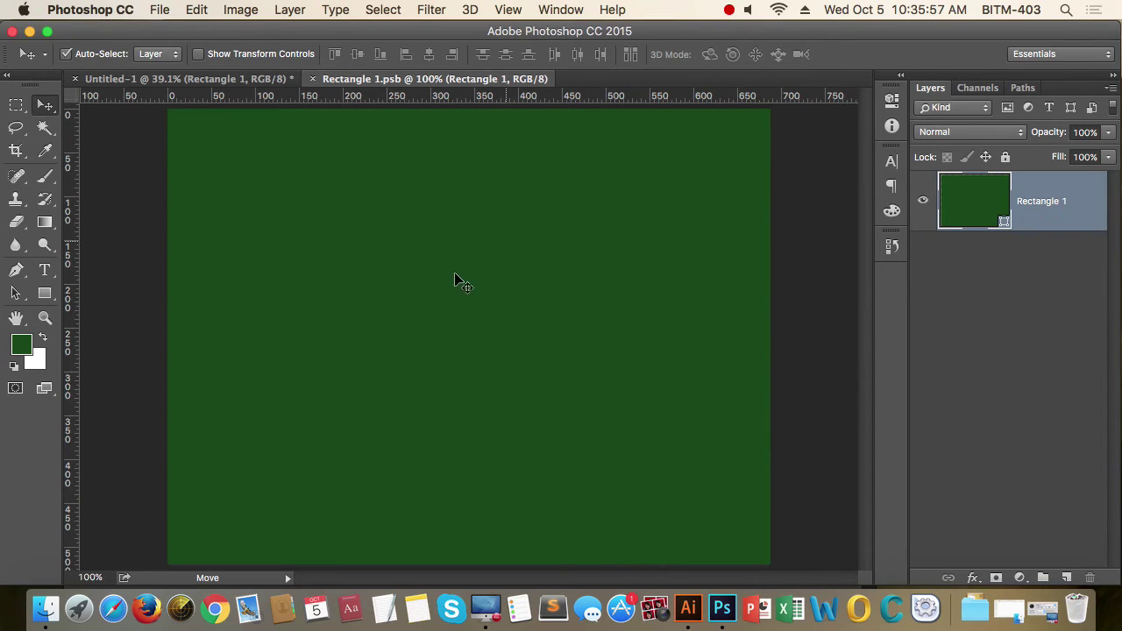
pyautogui.click(191, 80)
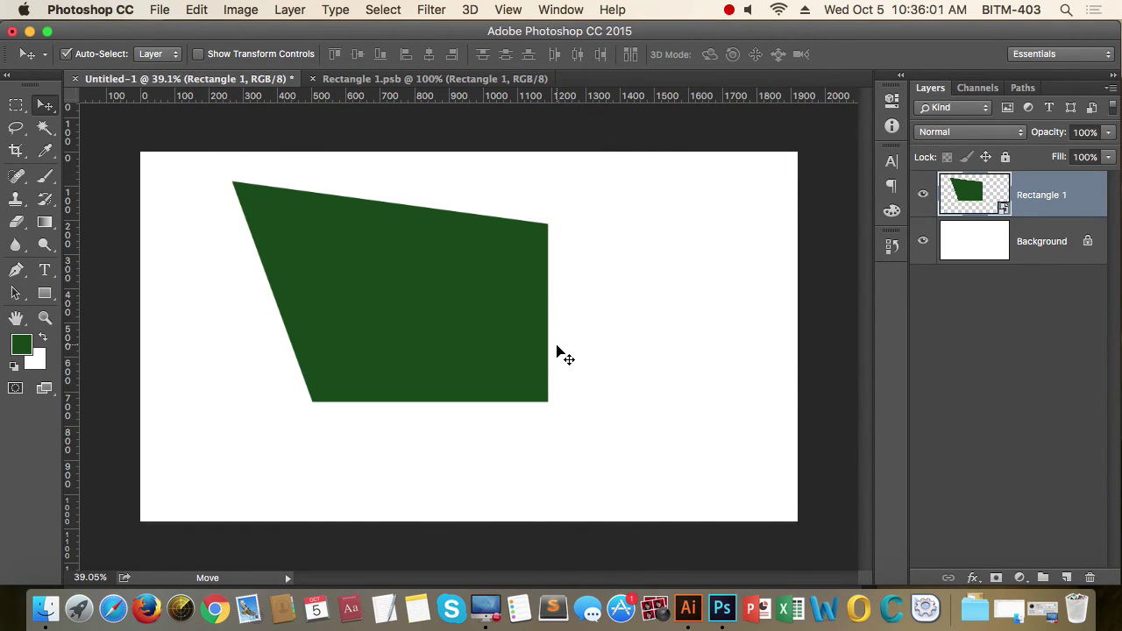
# Step: Close the Rectangle 1 smart object contents and move the distorted green shape into the canvas's upper-left corner
pyautogui.moveTo(419, 283); pyautogui.dragTo(467, 296)
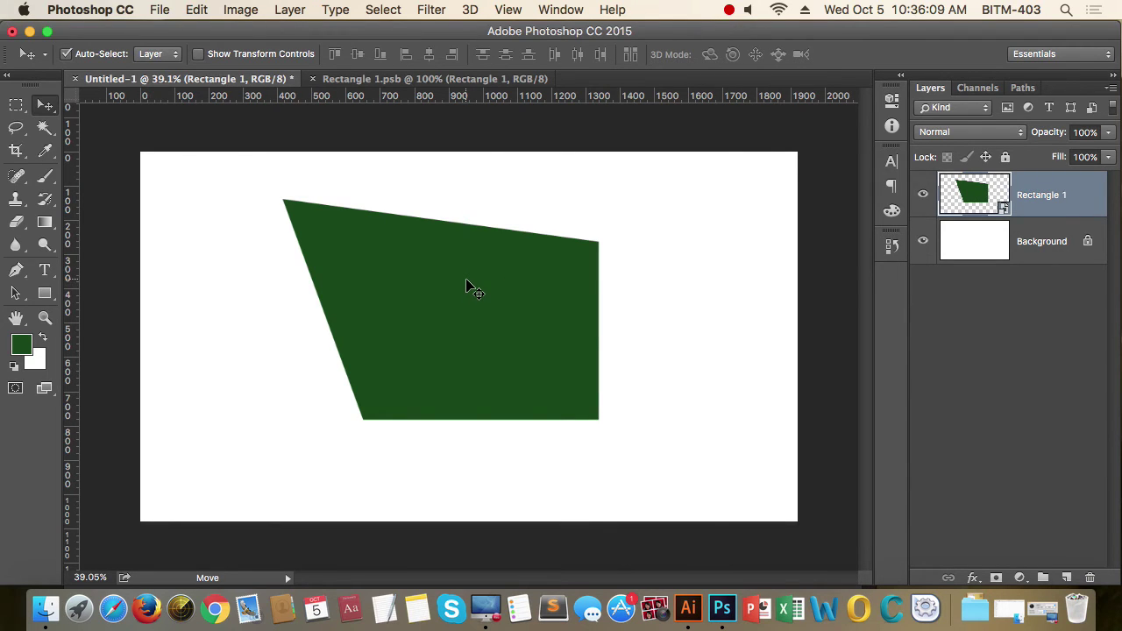
pyautogui.moveTo(466, 285); pyautogui.dragTo(368, 270)
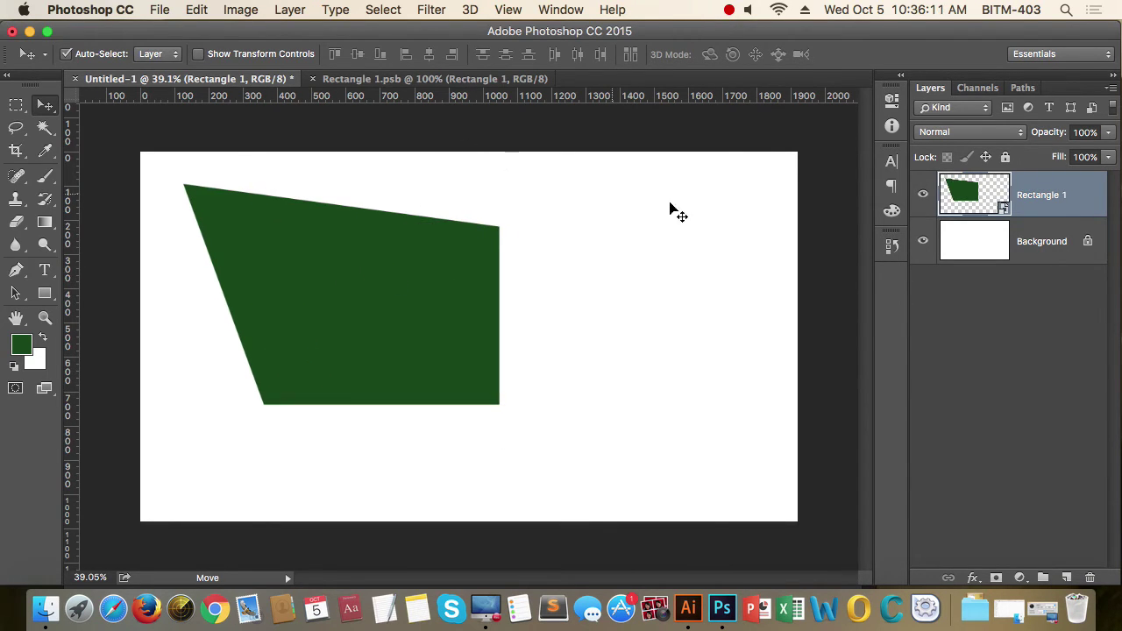
pyautogui.click(315, 80)
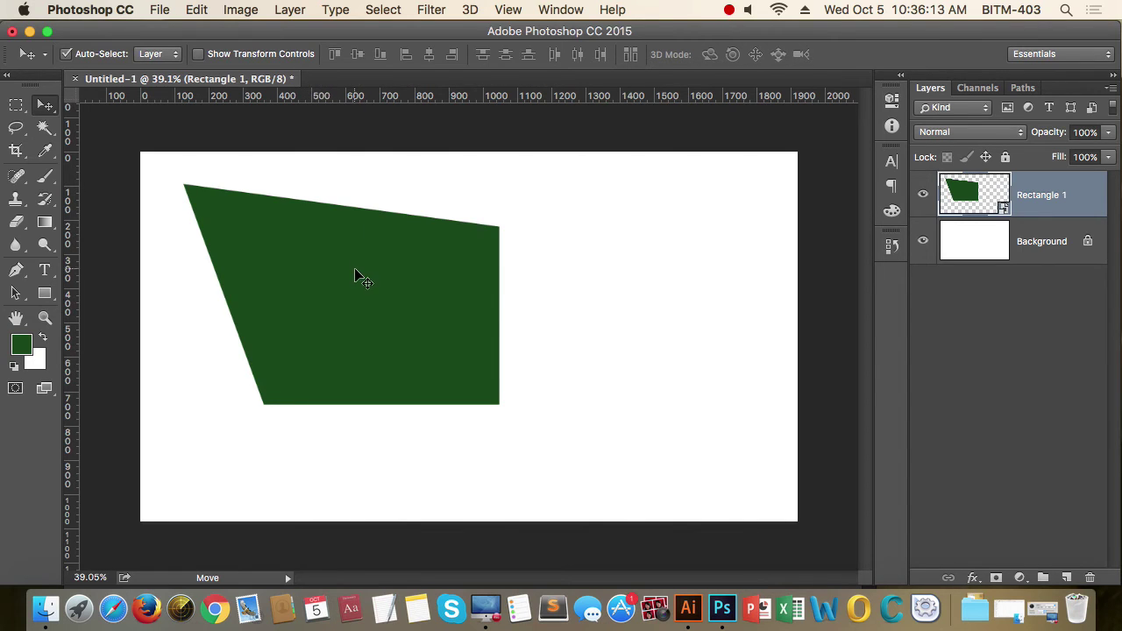
pyautogui.moveTo(356, 275); pyautogui.dragTo(310, 243)
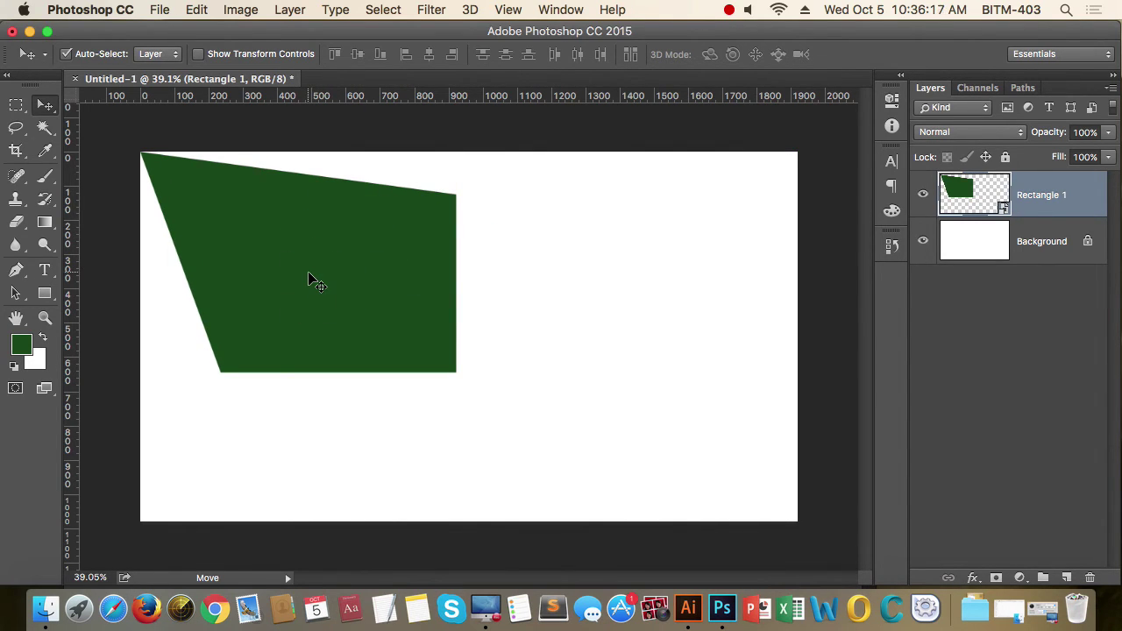
# Step: Duplicate the green smart object twice, placing copies at the canvas's upper right and lower center, and shift all three shapes slightly up
pyautogui.moveTo(301, 255); pyautogui.dragTo(484, 476)
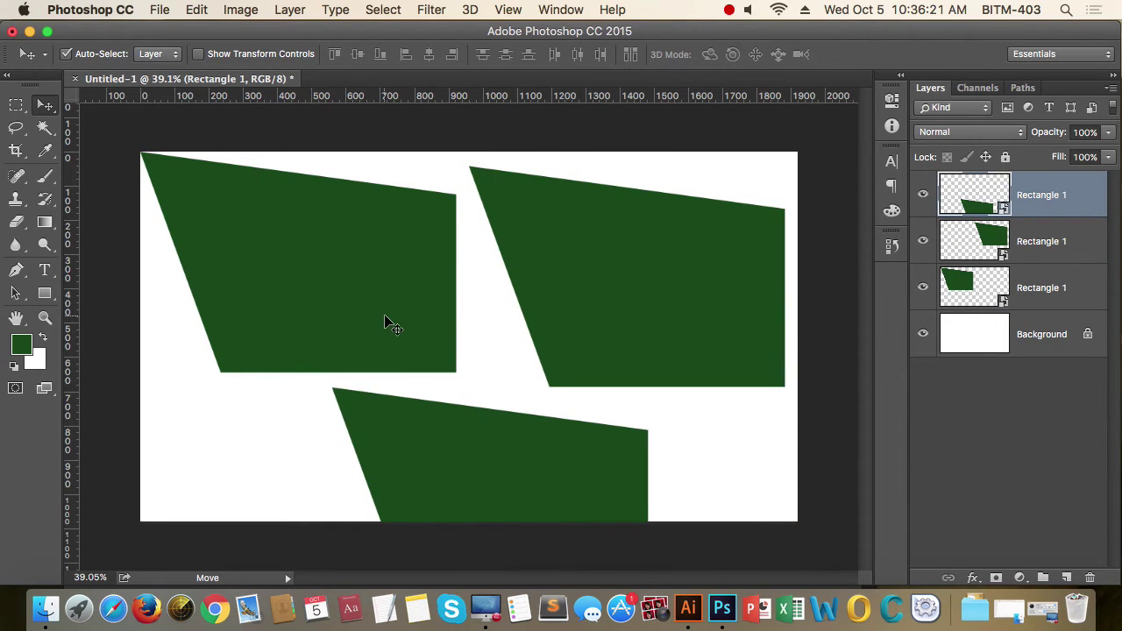
pyautogui.moveTo(389, 325); pyautogui.dragTo(383, 311)
pyautogui.moveTo(599, 303); pyautogui.dragTo(598, 289)
pyautogui.moveTo(547, 460); pyautogui.dragTo(548, 446)
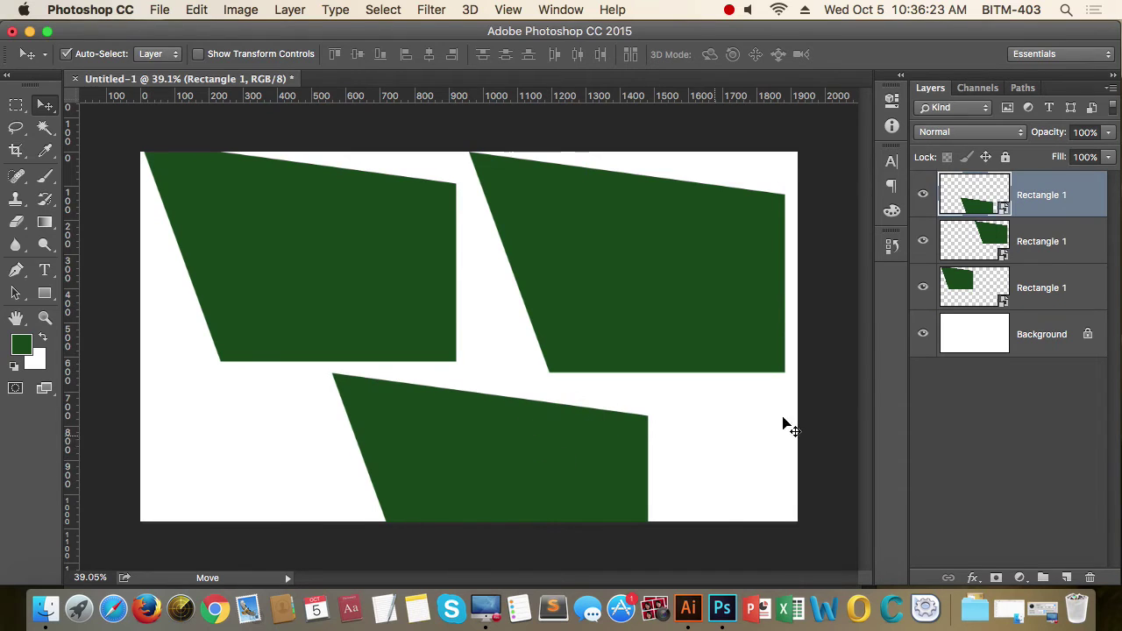
# Step: Recolor the upper-left smart object's source rectangle red (#e94013), save its contents and return to Untitled-1
pyautogui.click(438, 268)
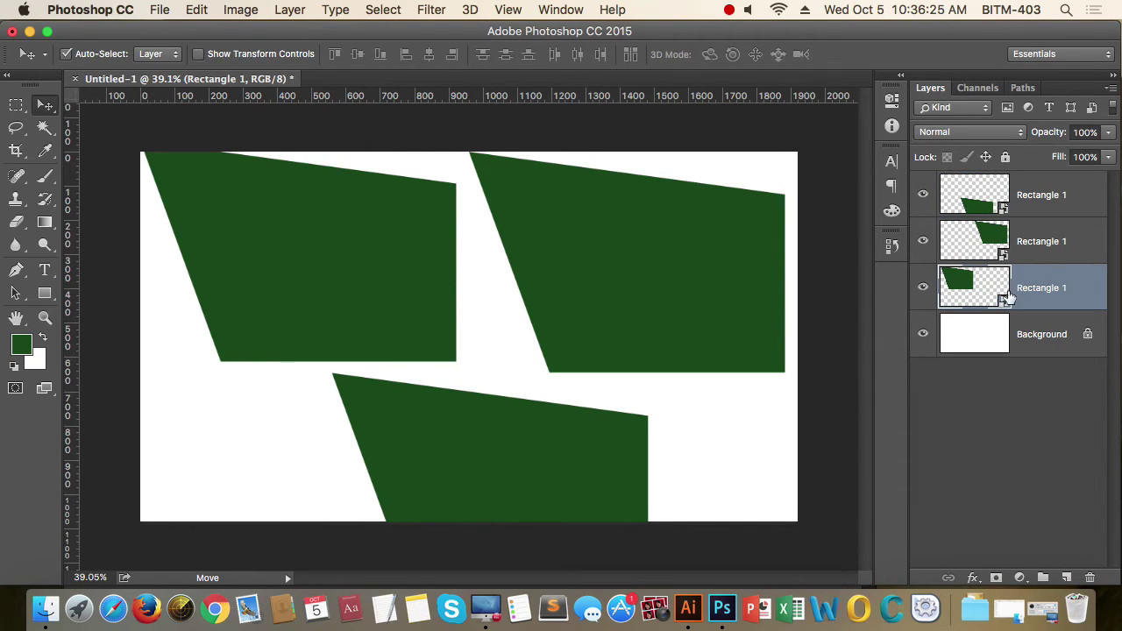
pyautogui.doubleClick(1003, 300)
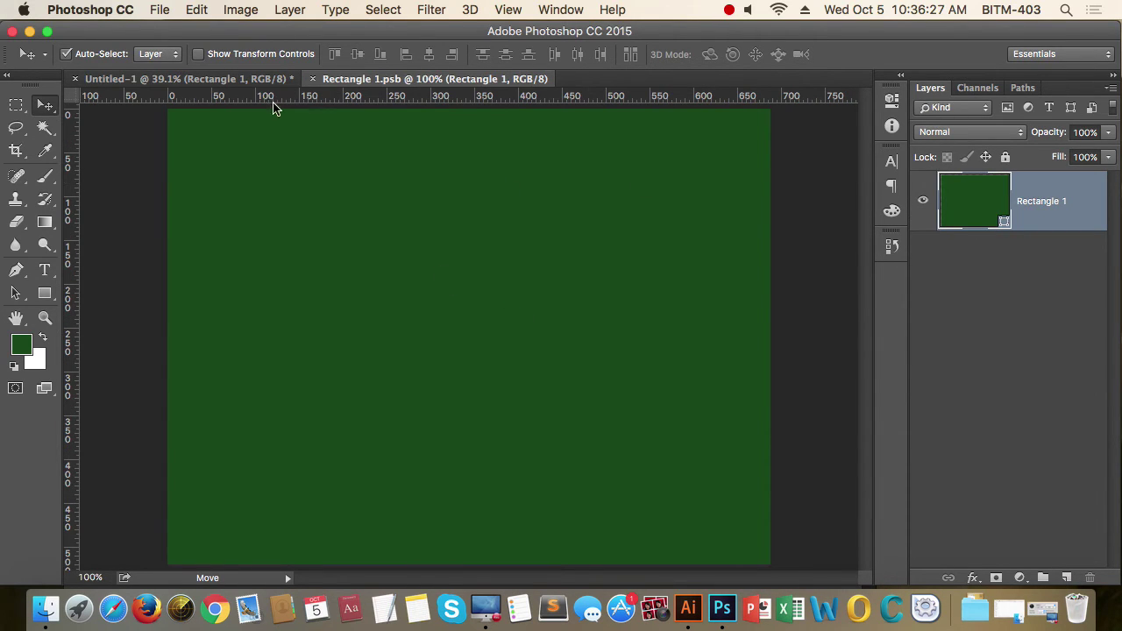
pyautogui.doubleClick(1002, 222)
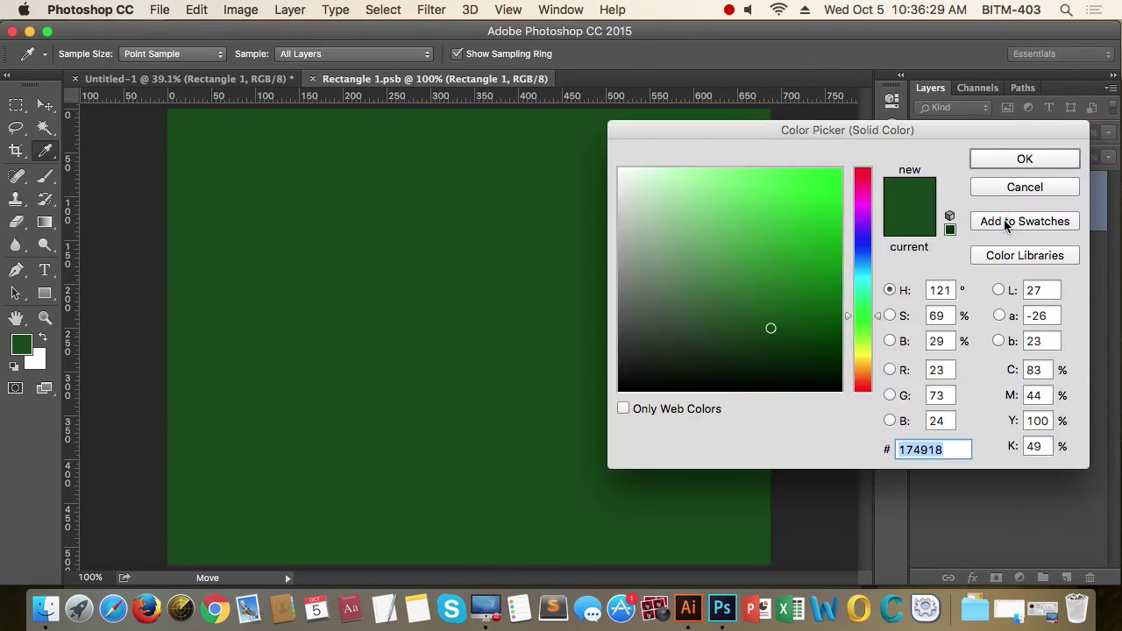
pyautogui.click(864, 373)
pyautogui.moveTo(773, 348)
pyautogui.mouseDown()
pyautogui.moveTo(824, 324)
pyautogui.moveTo(843, 379)
pyautogui.mouseUp()
pyautogui.click(863, 383)
pyautogui.click(823, 186)
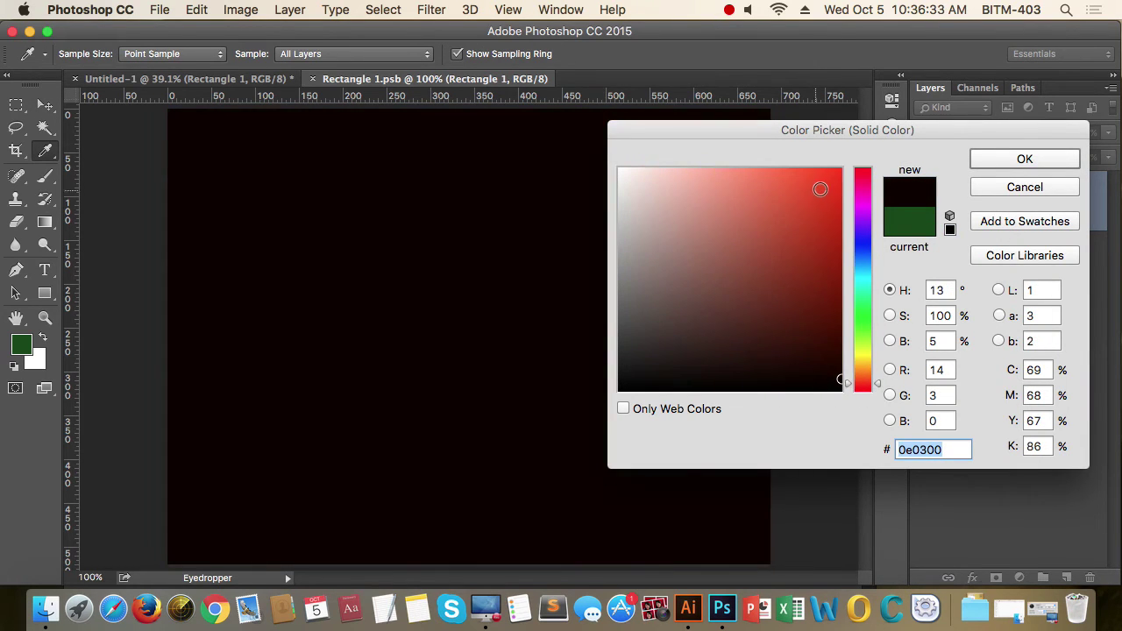
pyautogui.click(1012, 163)
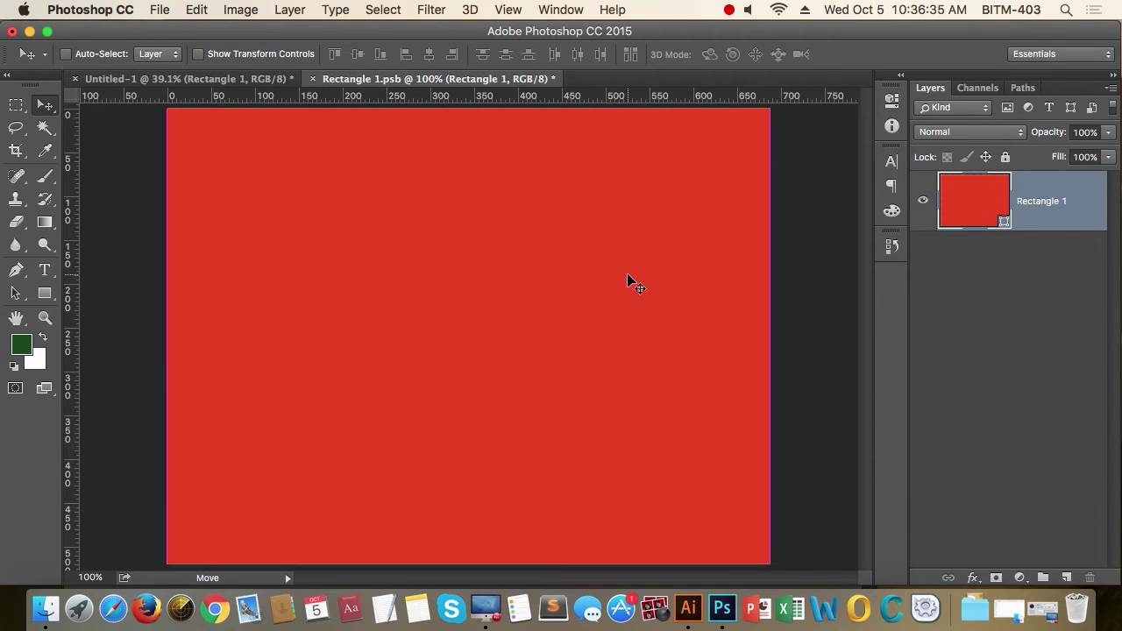
pyautogui.click(256, 80)
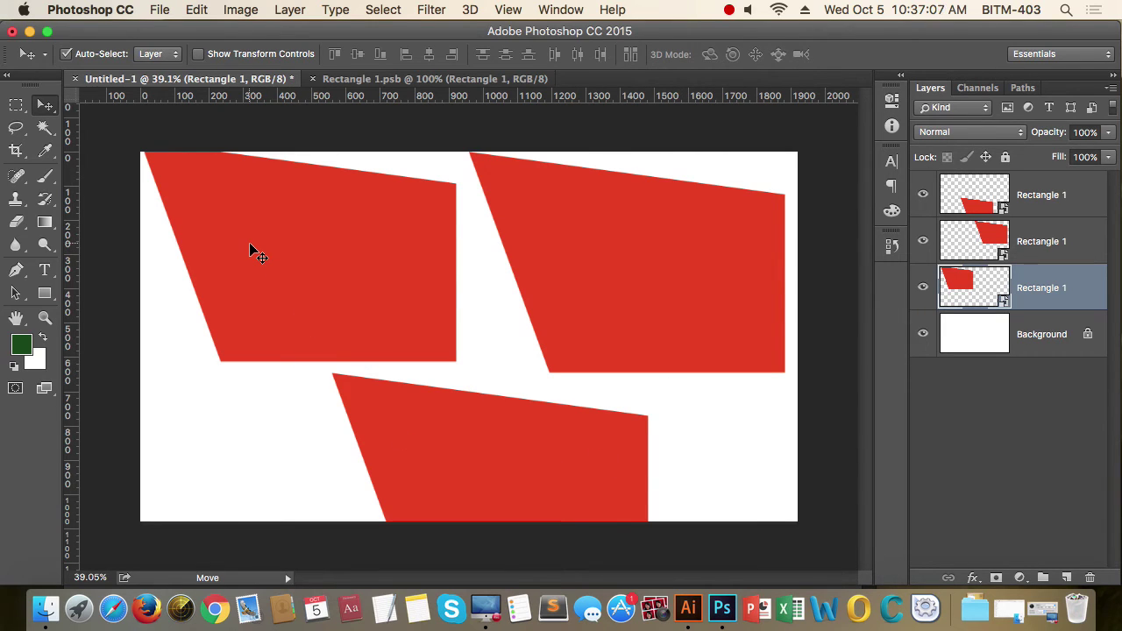
# Step: Delete the upper-right and lower copies of the red smart object
pyautogui.click(680, 266)
pyautogui.click(592, 469)
pyautogui.click(624, 311)
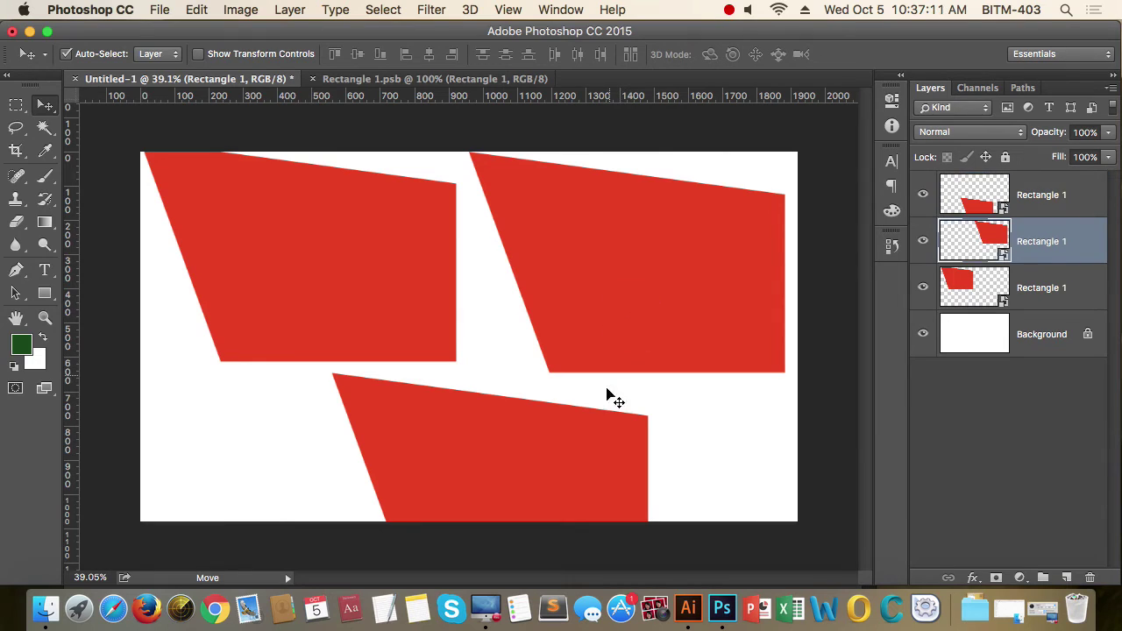
pyautogui.keyDown('shift'); pyautogui.click(598, 461); pyautogui.keyUp('shift')
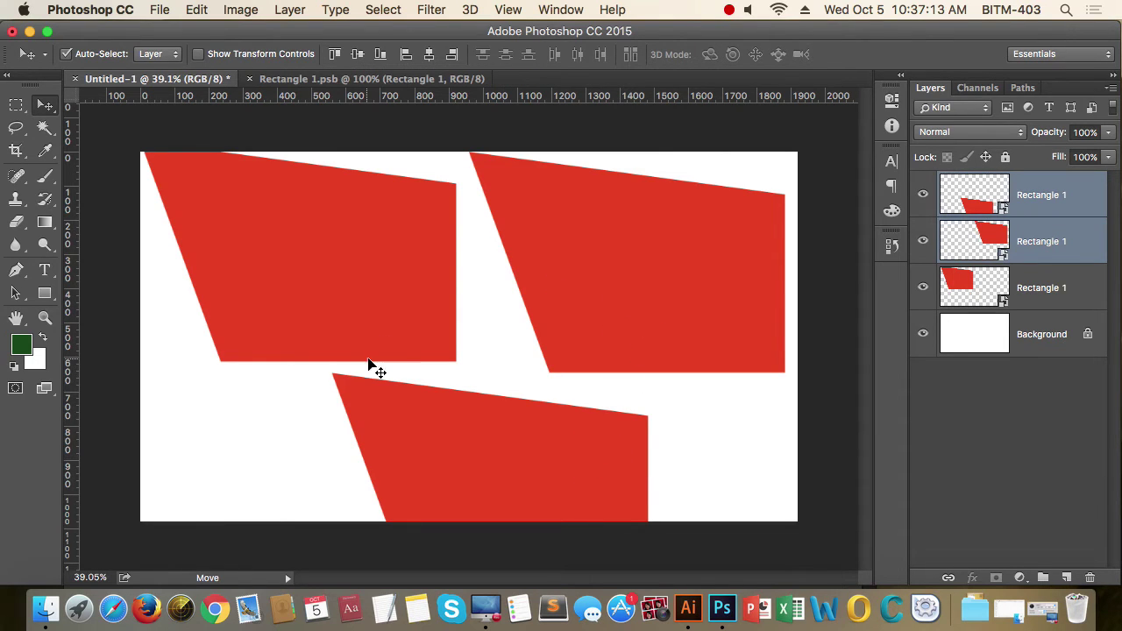
pyautogui.press('Delete')
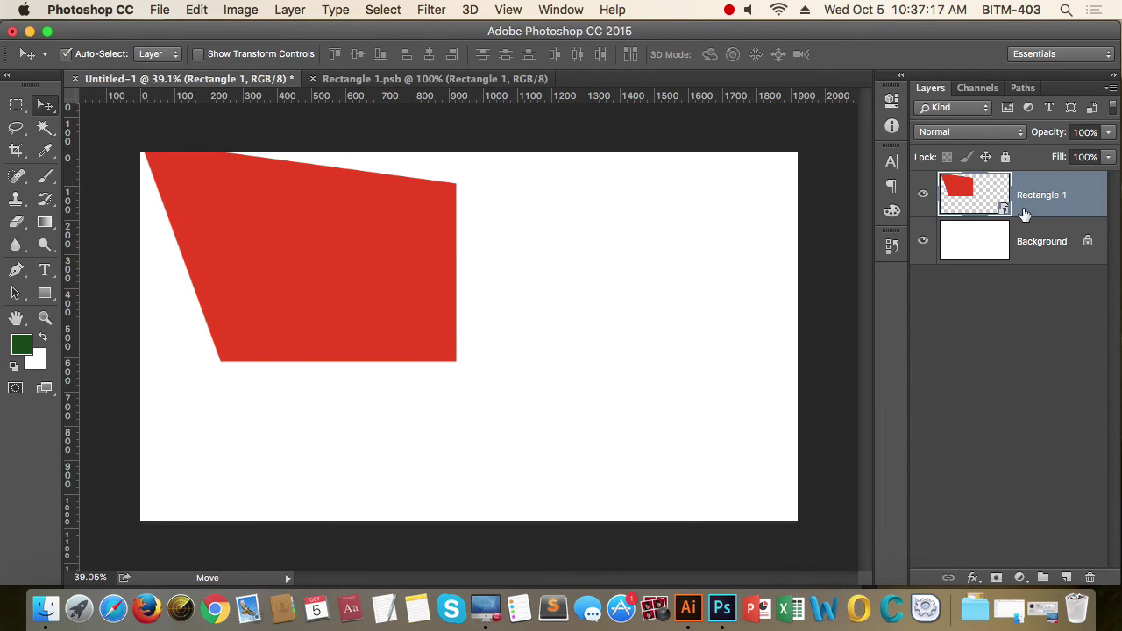
# Step: Shift the red shape slightly inward, create a new smart object via copy from it, and place the copy on the canvas's right half
pyautogui.moveTo(280, 290); pyautogui.dragTo(302, 314)
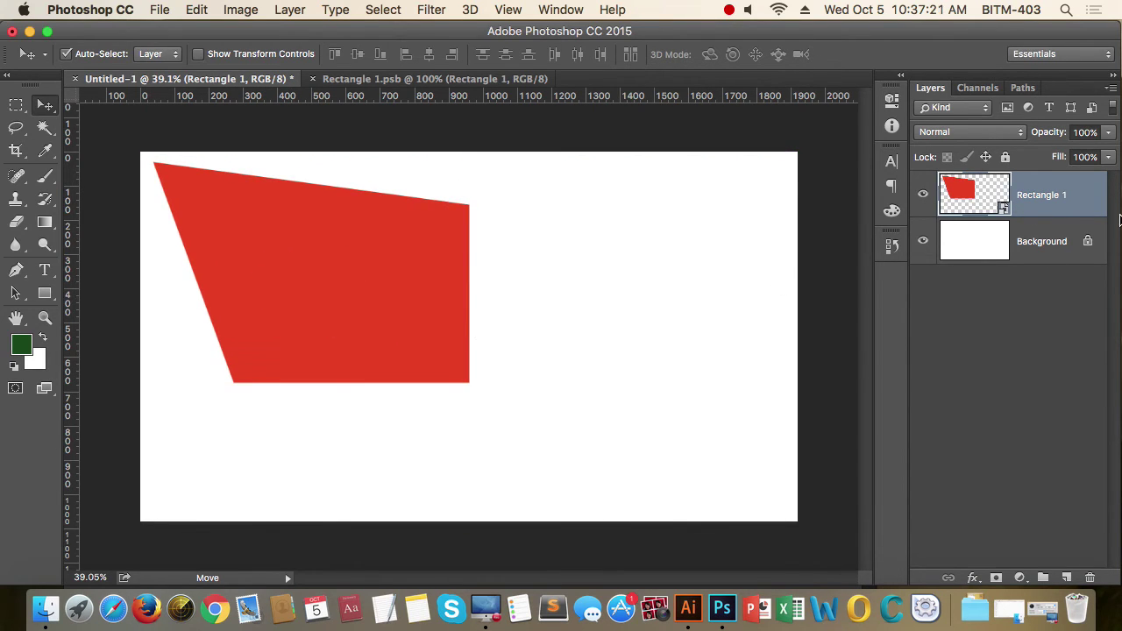
pyautogui.rightClick(1051, 198)
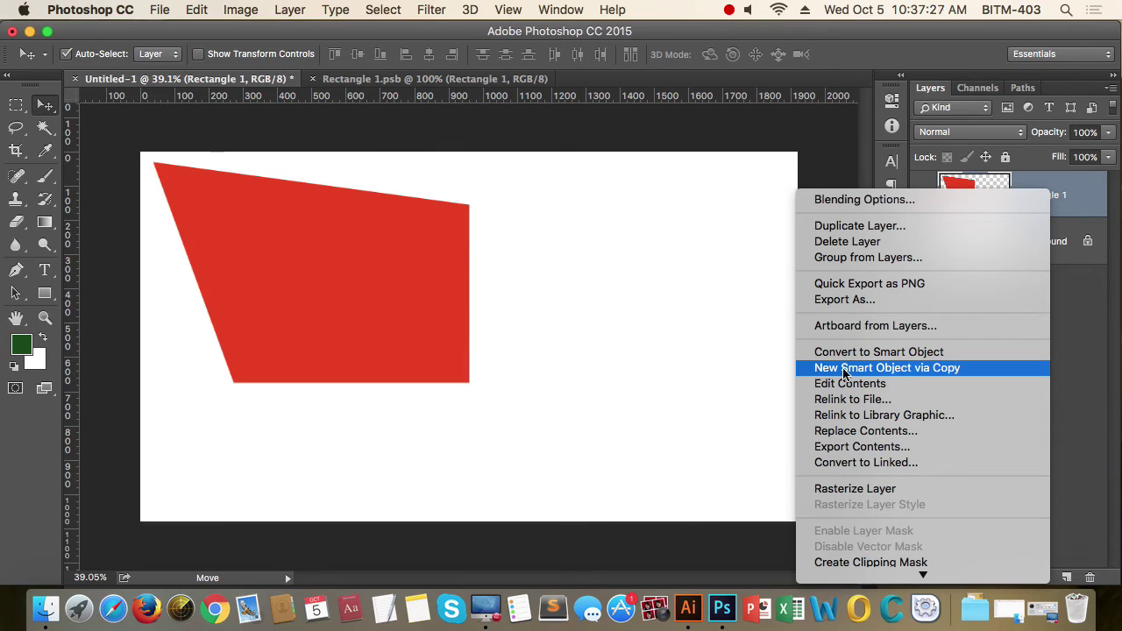
pyautogui.click(940, 370)
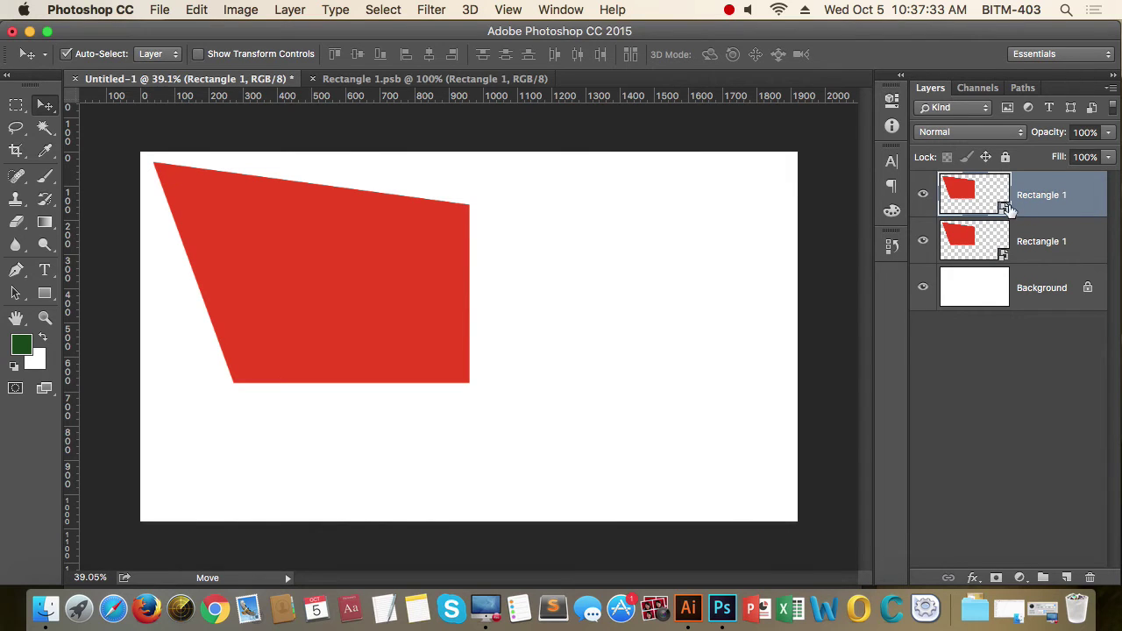
pyautogui.moveTo(372, 270); pyautogui.dragTo(663, 281)
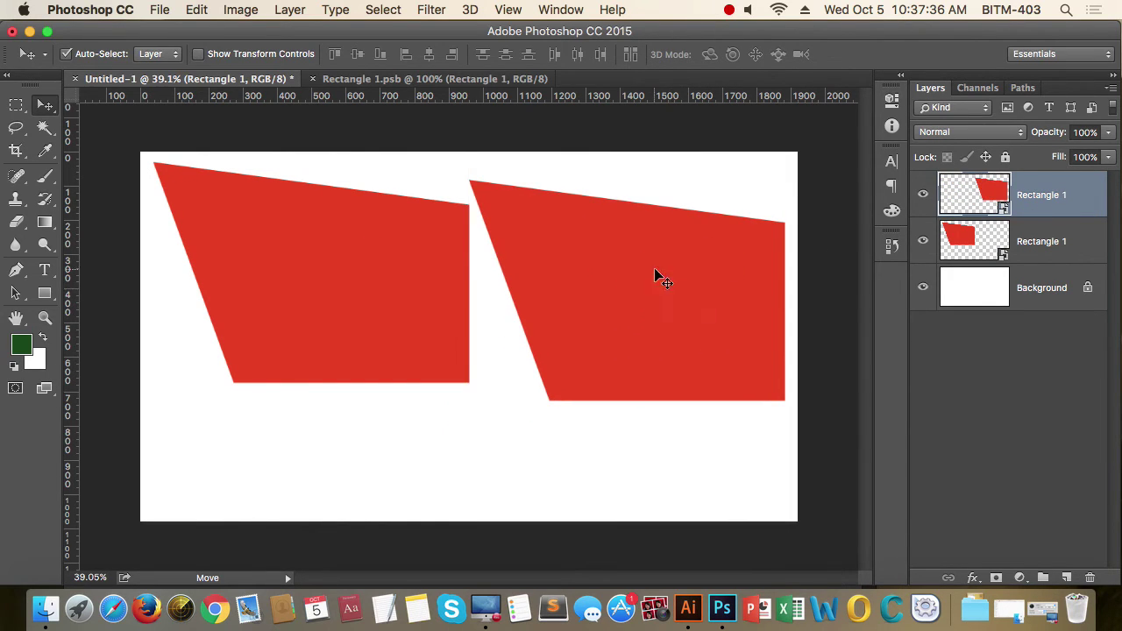
# Step: Recolor the left smart object's source rectangle bright green, save its contents and return to Untitled-1
pyautogui.click(357, 261)
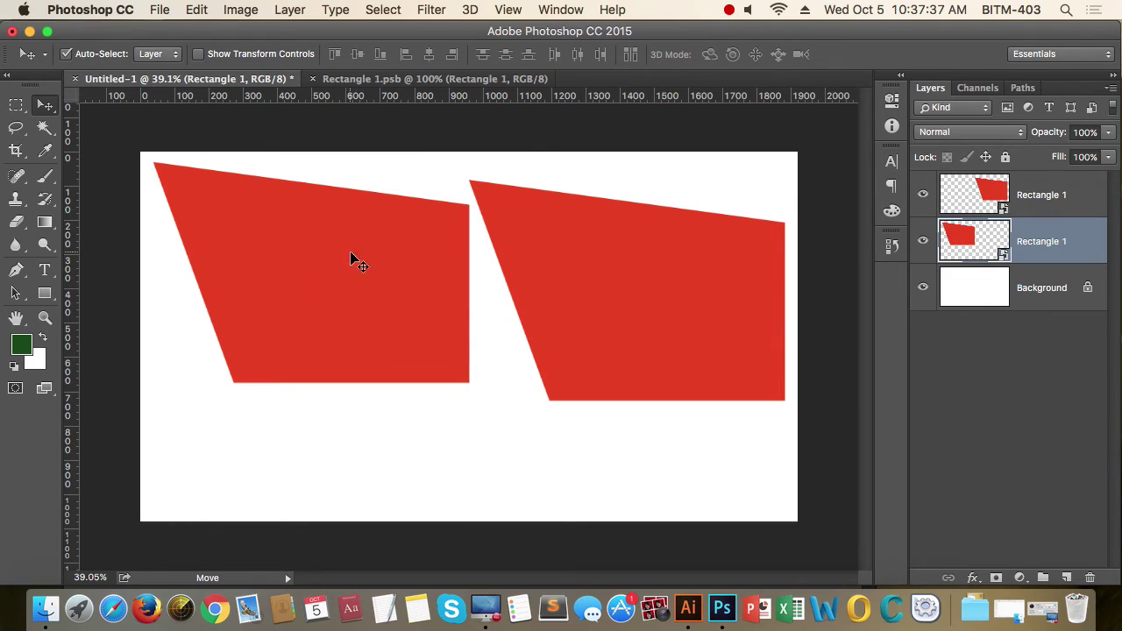
pyautogui.click(312, 78)
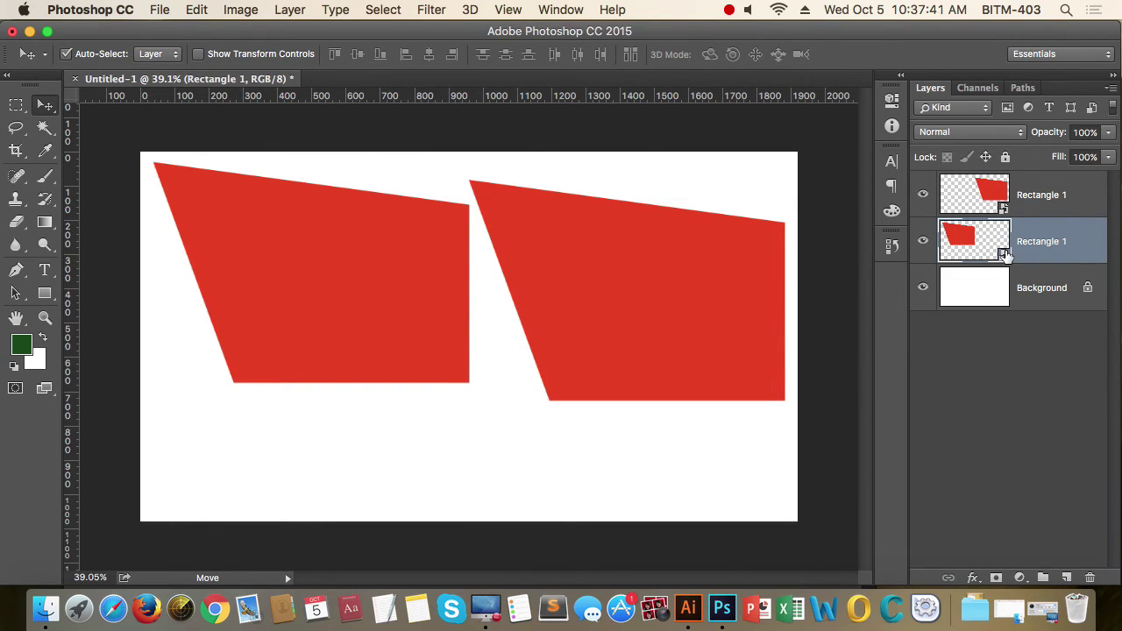
pyautogui.doubleClick(1004, 253)
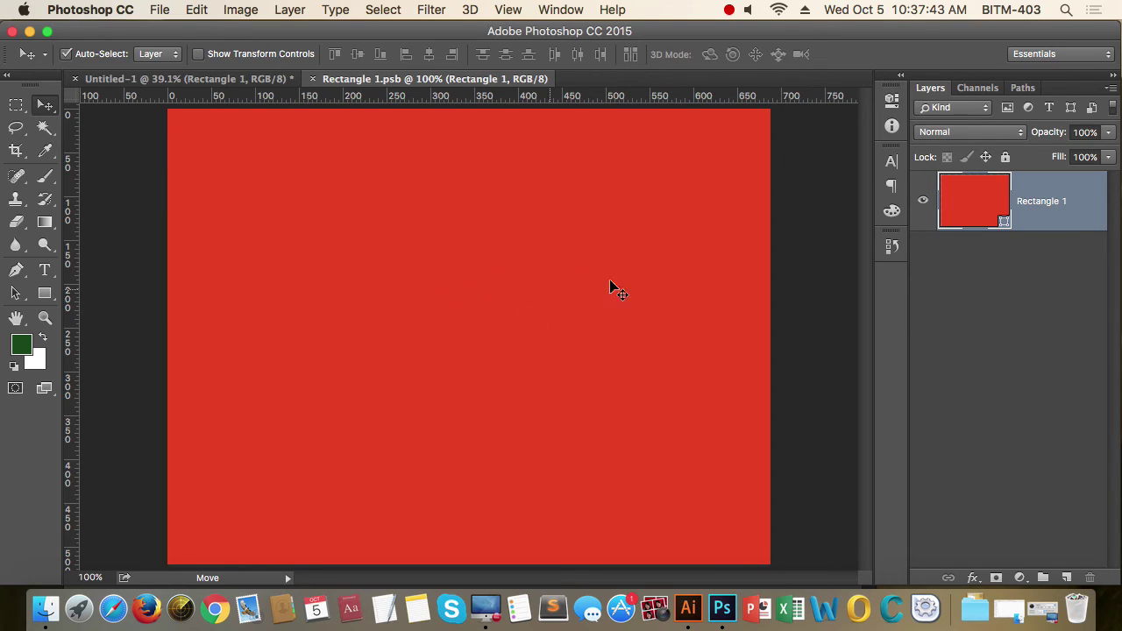
pyautogui.doubleClick(1007, 225)
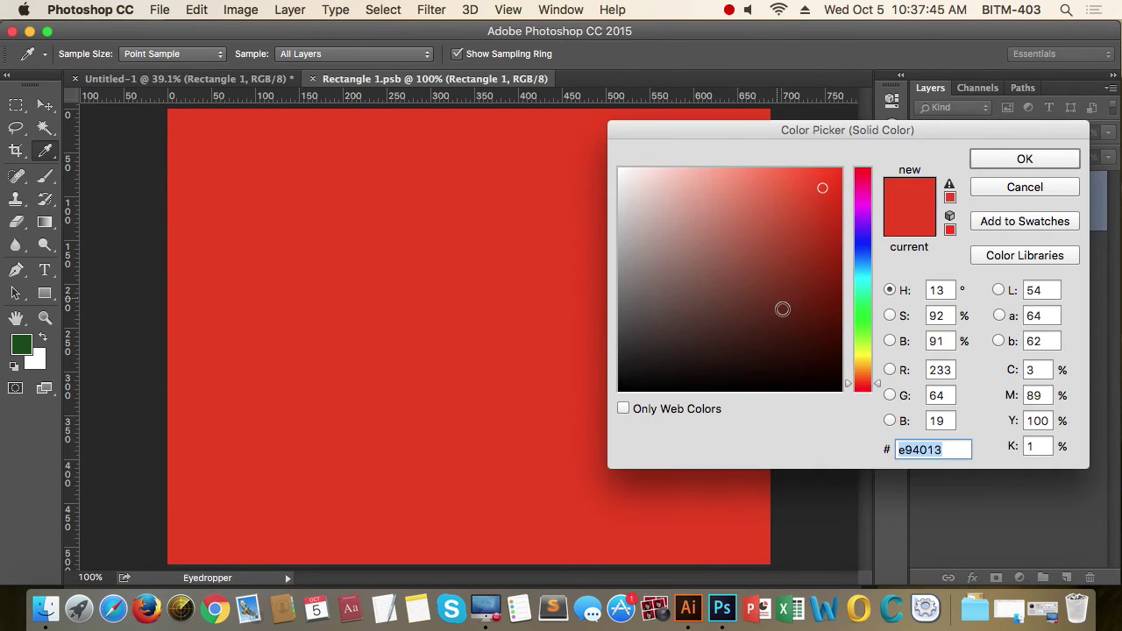
pyautogui.click(862, 311)
pyautogui.click(1040, 167)
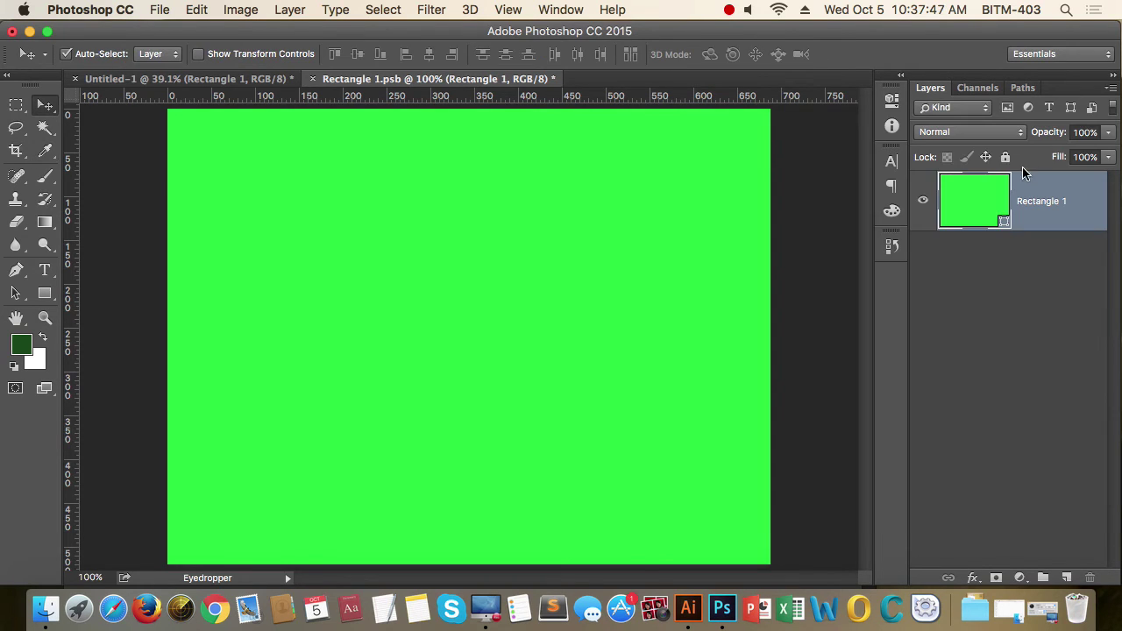
pyautogui.press('super+s')
pyautogui.click(260, 83)
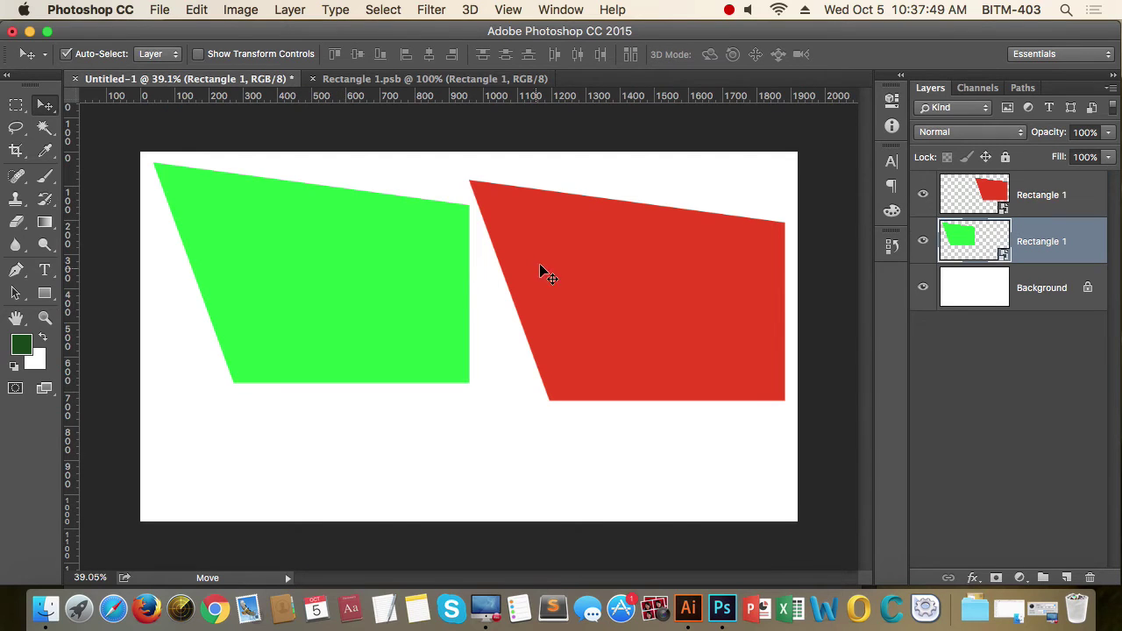
# Step: Move the green shape against the canvas's left edge and adjust the red shape's vertical position slightly
pyautogui.moveTo(351, 283); pyautogui.dragTo(336, 298)
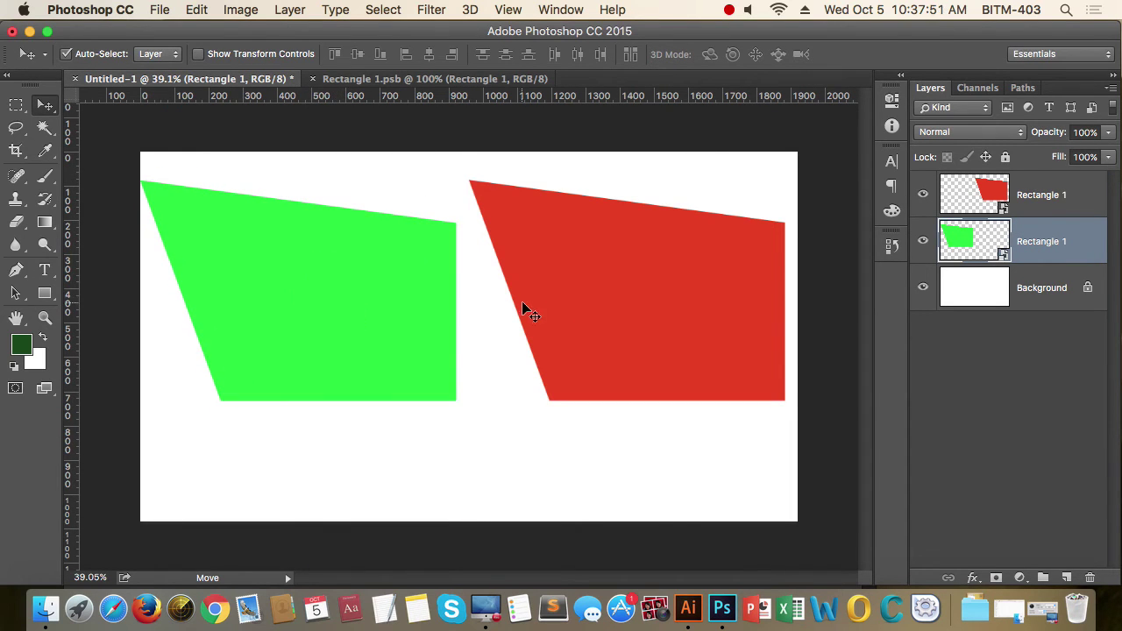
pyautogui.moveTo(604, 306); pyautogui.dragTo(591, 282)
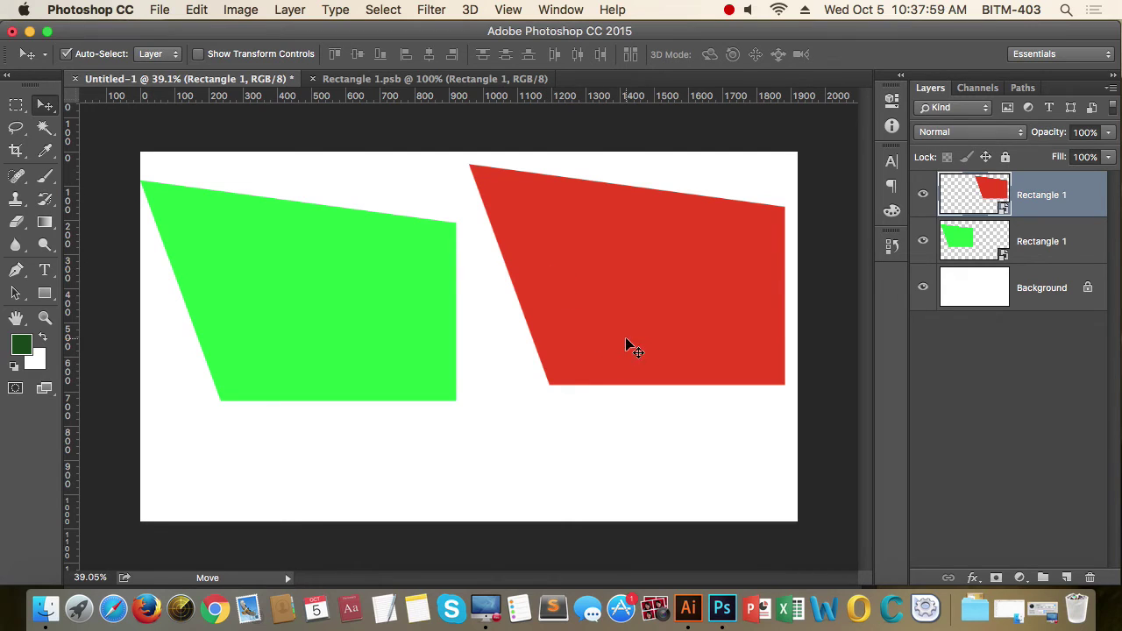
pyautogui.moveTo(621, 303); pyautogui.dragTo(618, 314)
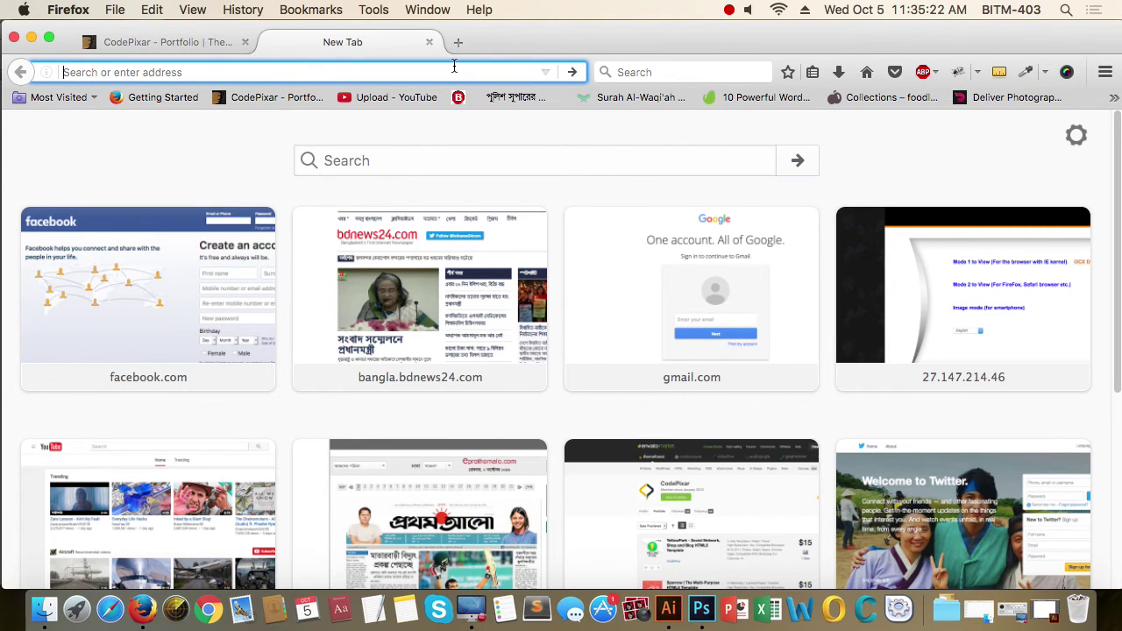
# Step: Open the Google Fonts website at google.com/fonts
pyautogui.write('g')
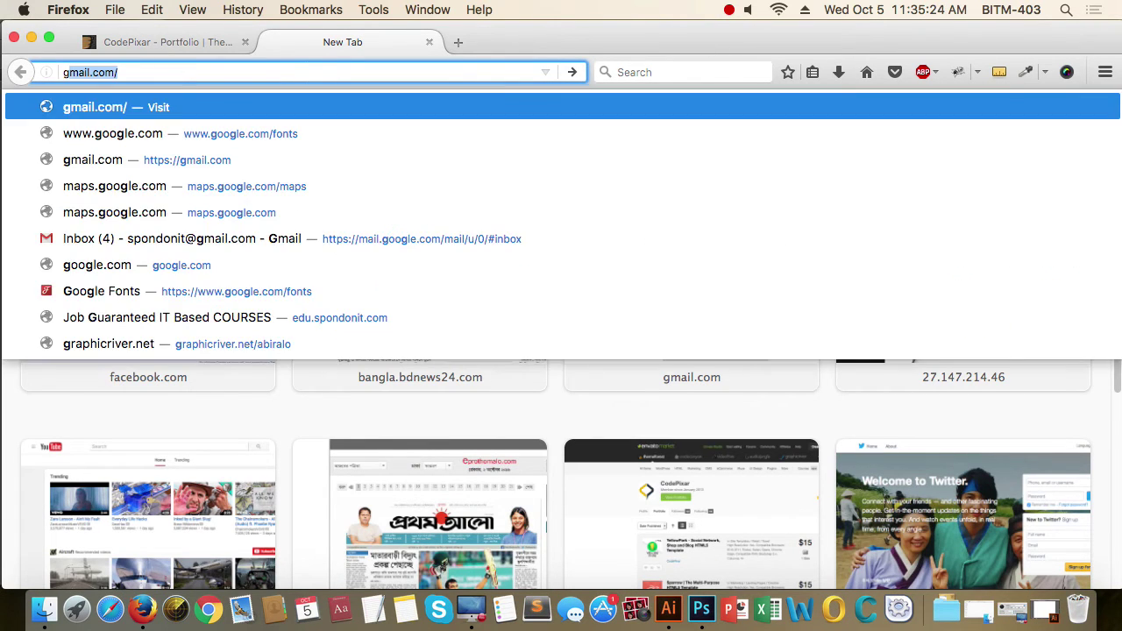
pyautogui.write('o')
pyautogui.press('Return')
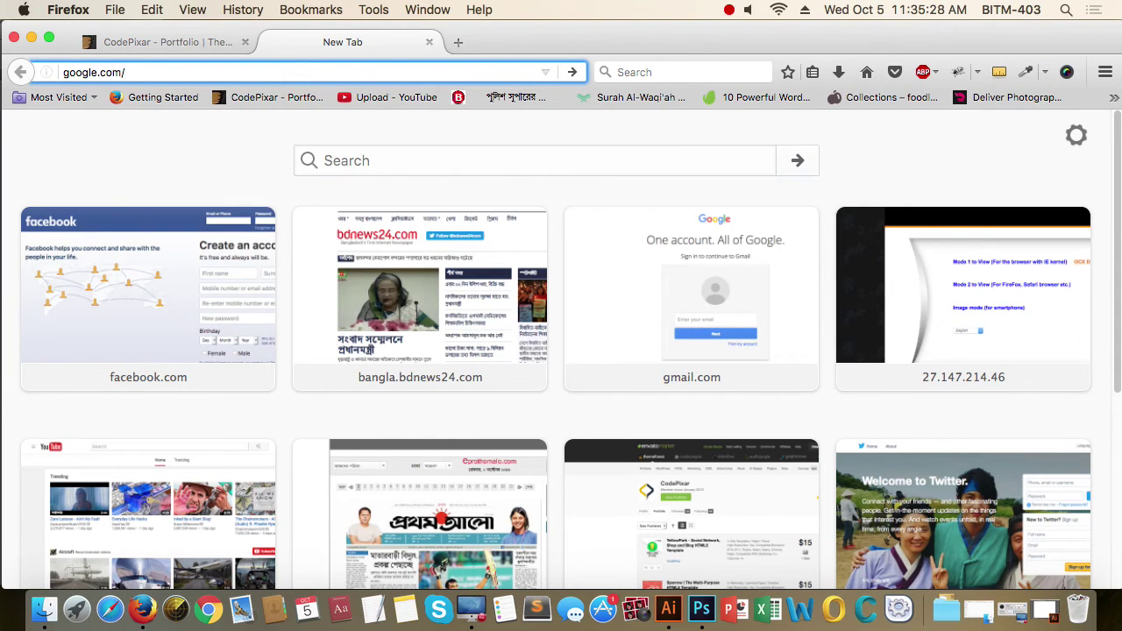
pyautogui.write('filt')
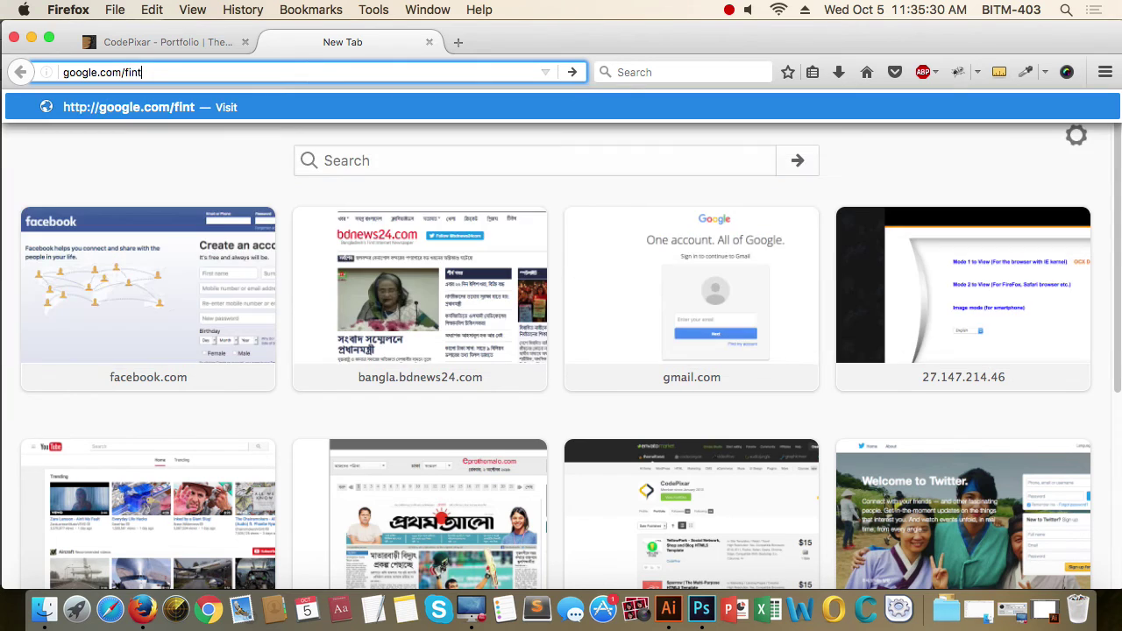
pyautogui.press('BackSpace')
pyautogui.press('BackSpace')
pyautogui.press('BackSpace')
pyautogui.write('onts')
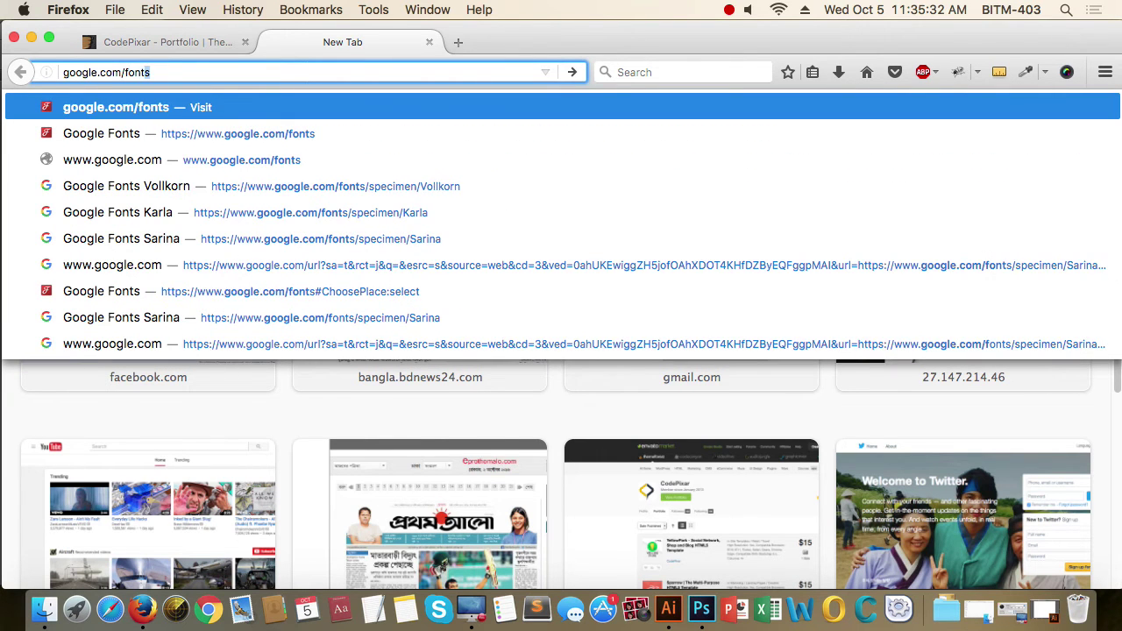
pyautogui.press('Return')
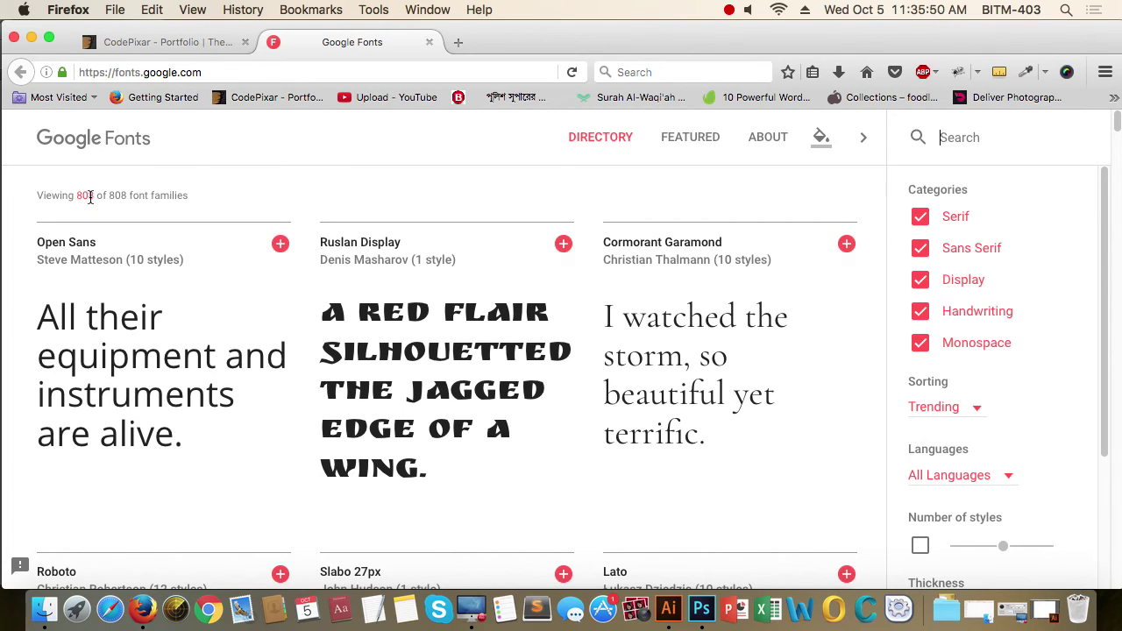
# Step: Search the font directory for "os" and add Oswald, Dosis and Crimson Text to the selected families
pyautogui.moveTo(496, 306)
pyautogui.moveTo(230, 315)
pyautogui.click(964, 138)
pyautogui.write('os')
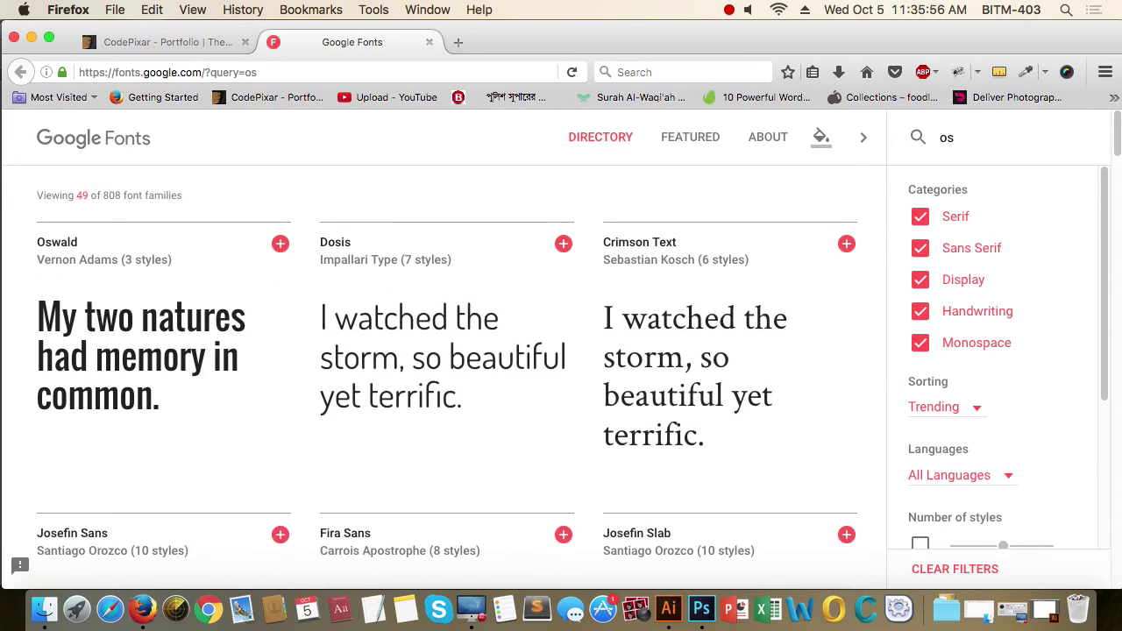
pyautogui.moveTo(61, 277)
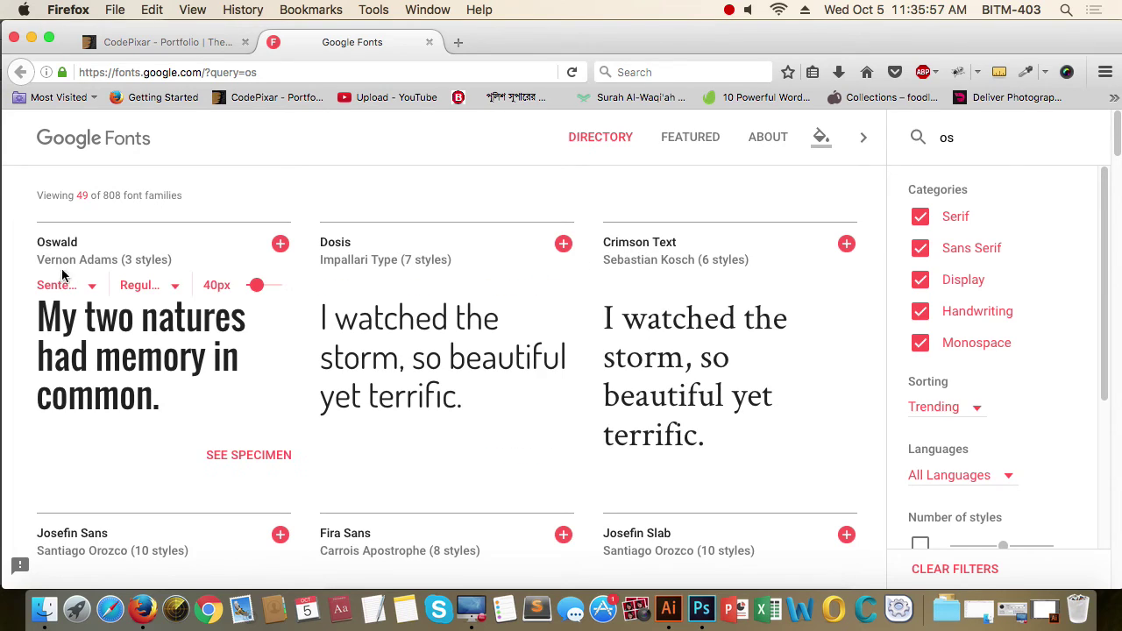
pyautogui.click(280, 244)
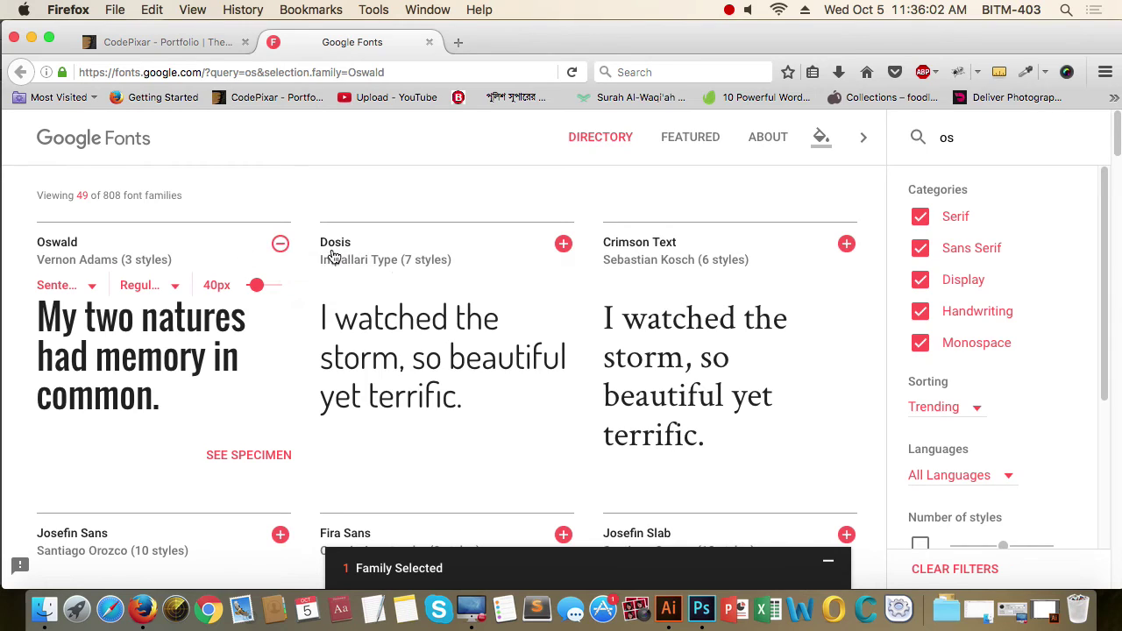
pyautogui.moveTo(392, 333)
pyautogui.click(563, 243)
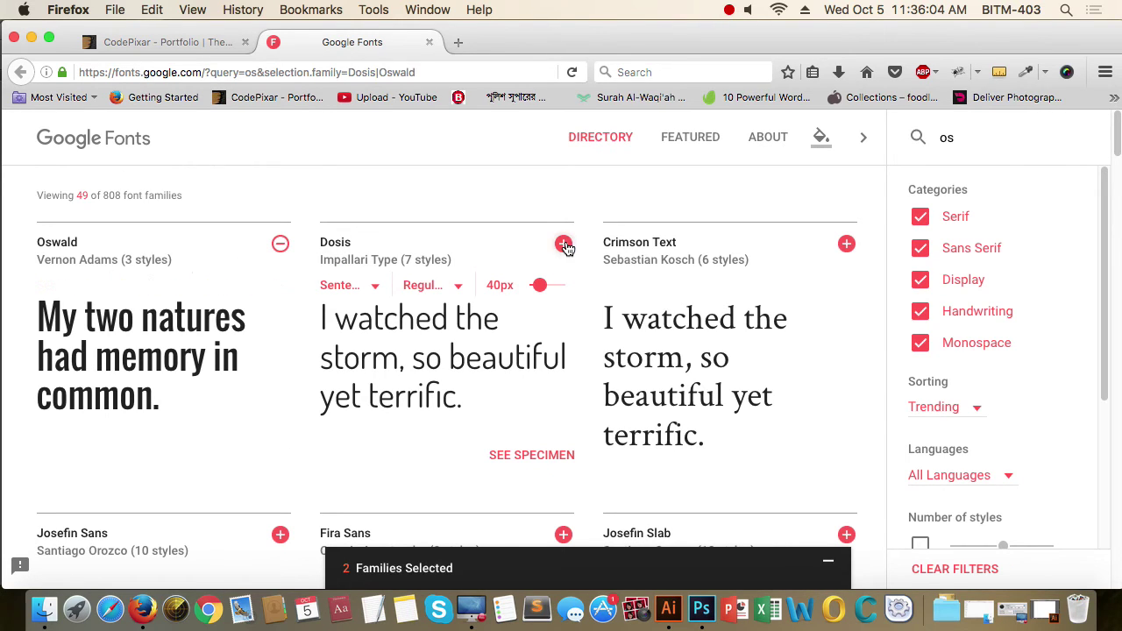
pyautogui.click(846, 244)
# Step: Search the font directory for "lat", add Lato to the selected families and append "M" to its sample text
pyautogui.click(886, 132)
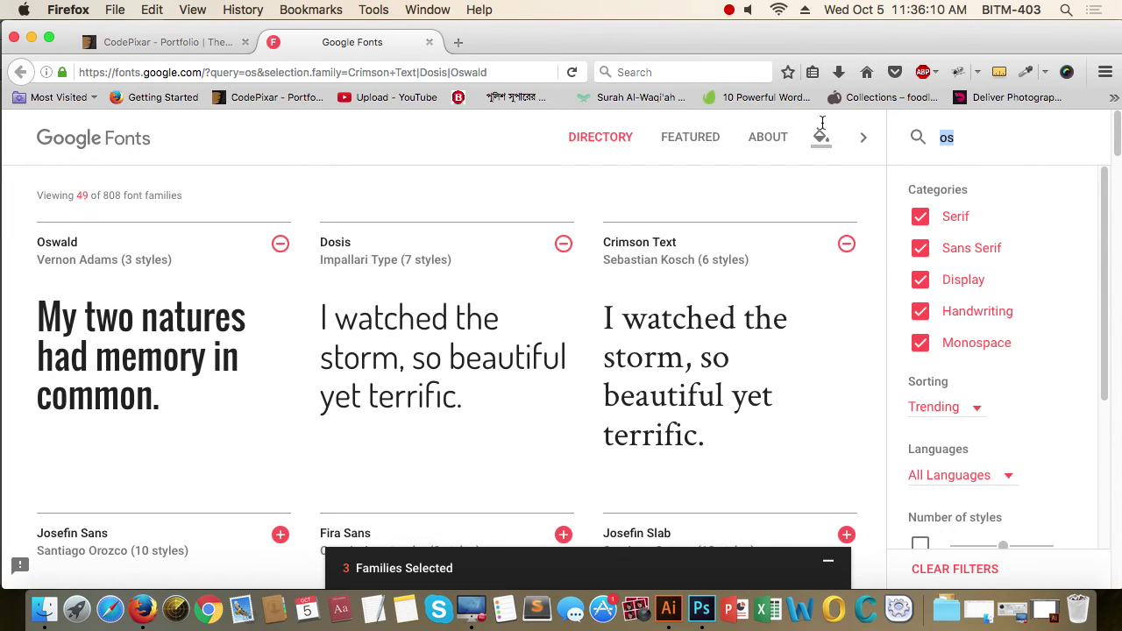
pyautogui.write('lat')
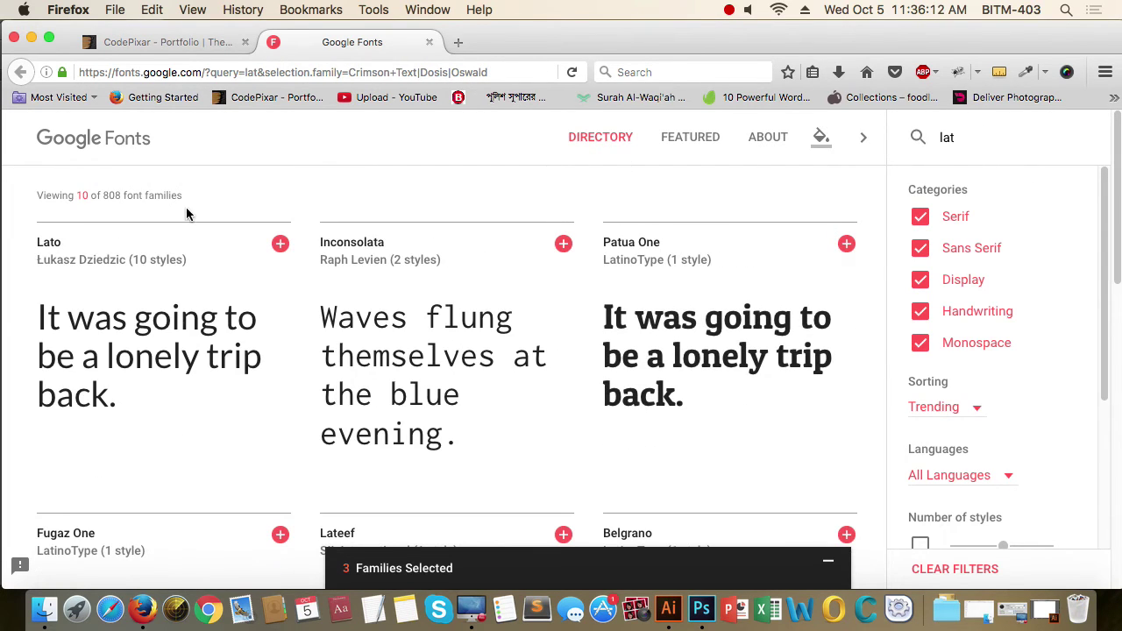
pyautogui.click(279, 245)
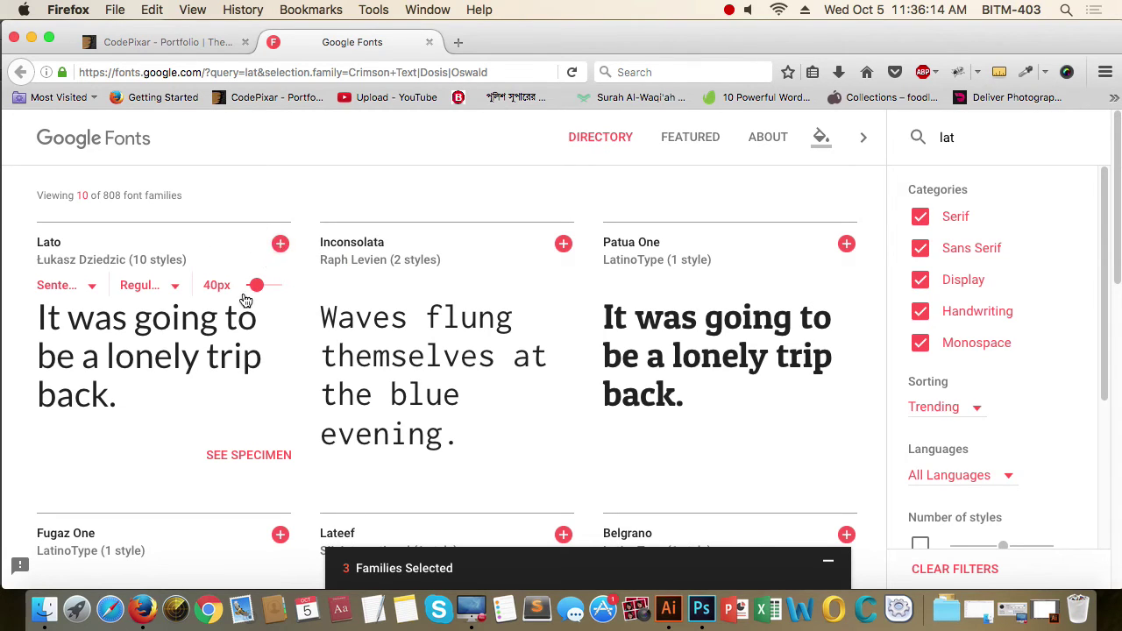
pyautogui.click(210, 405)
pyautogui.write('M')
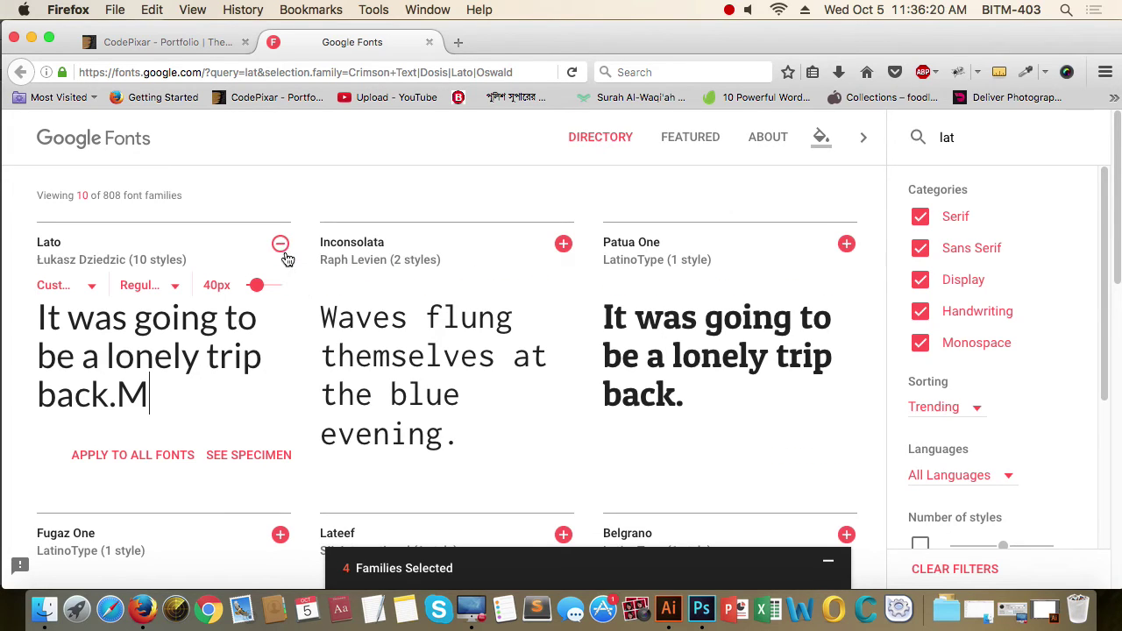
# Step: Download the selected font families as fonts.zip to the Desktop, replacing the existing file
pyautogui.click(830, 563)
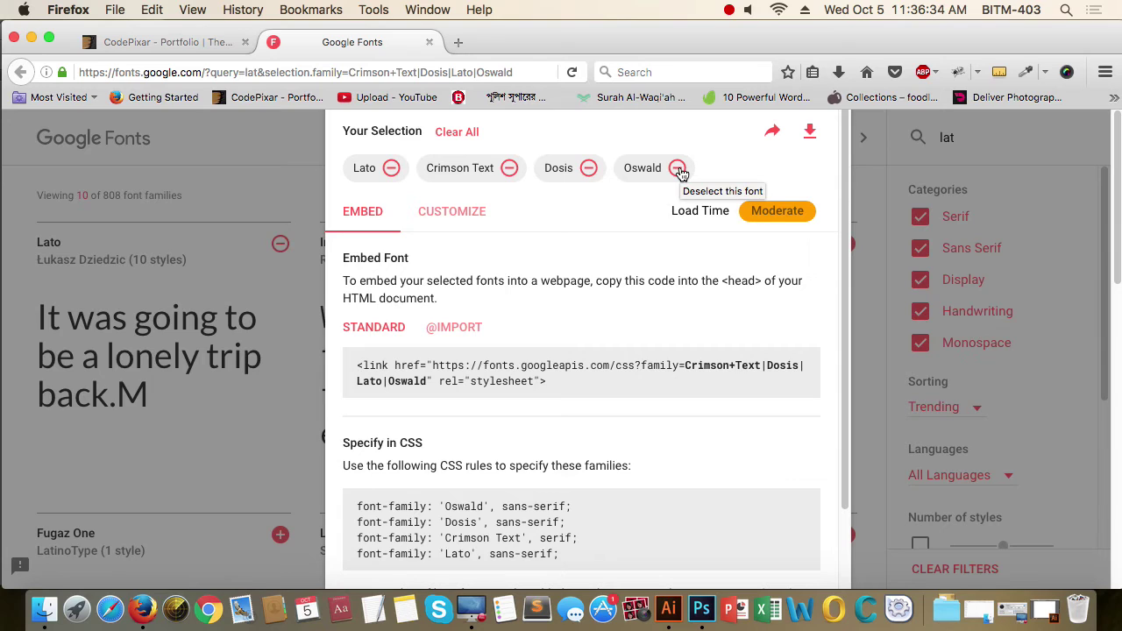
pyautogui.click(812, 137)
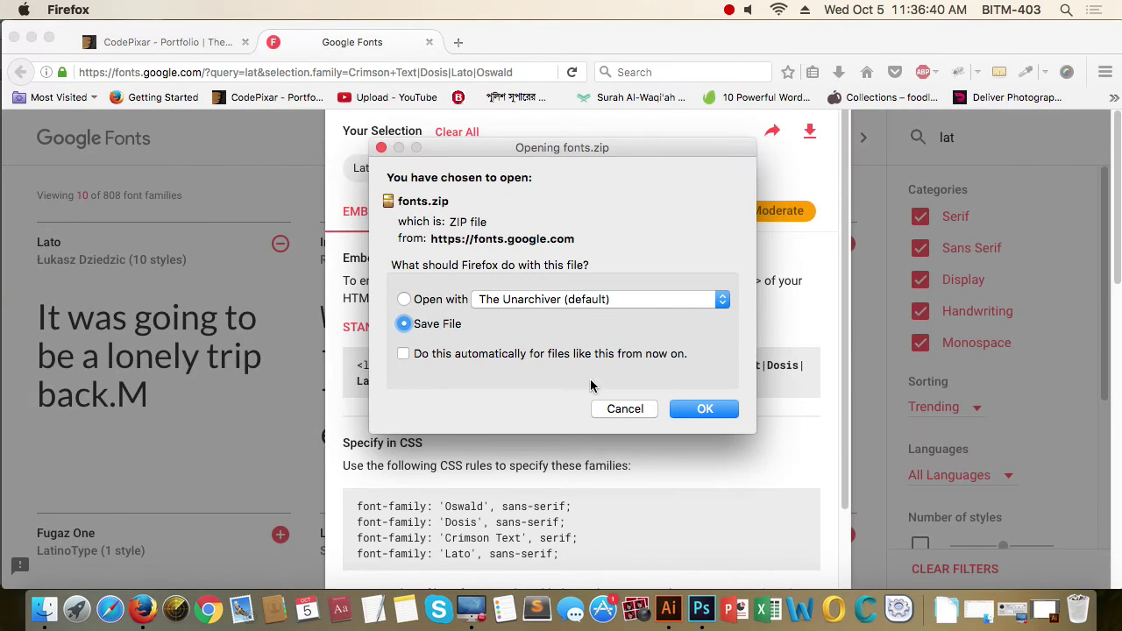
pyautogui.click(704, 409)
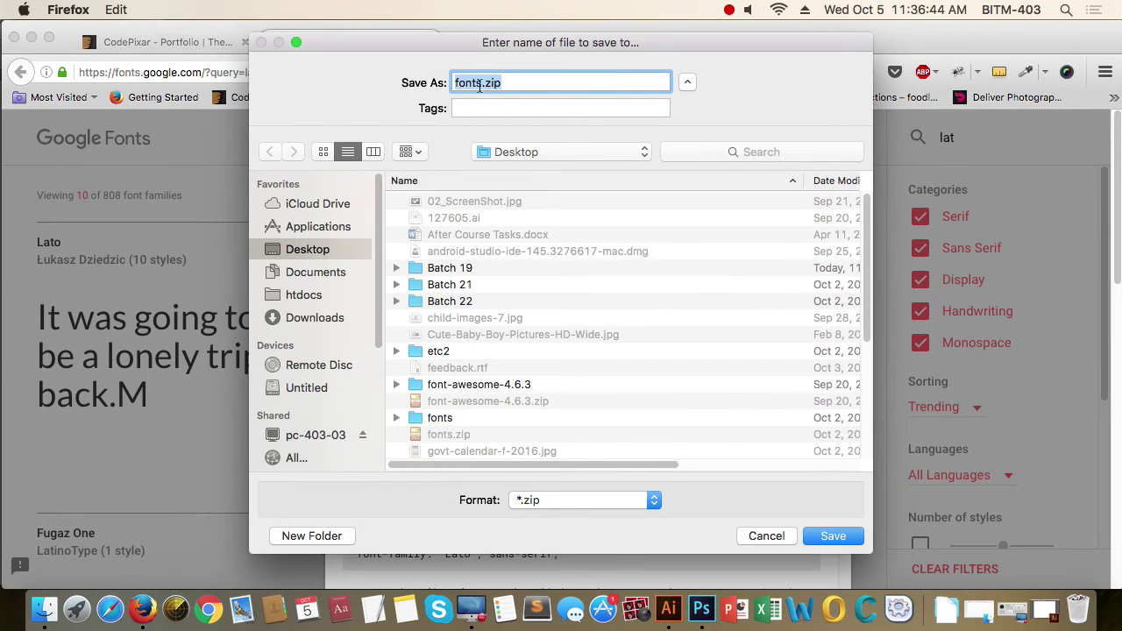
pyautogui.click(830, 539)
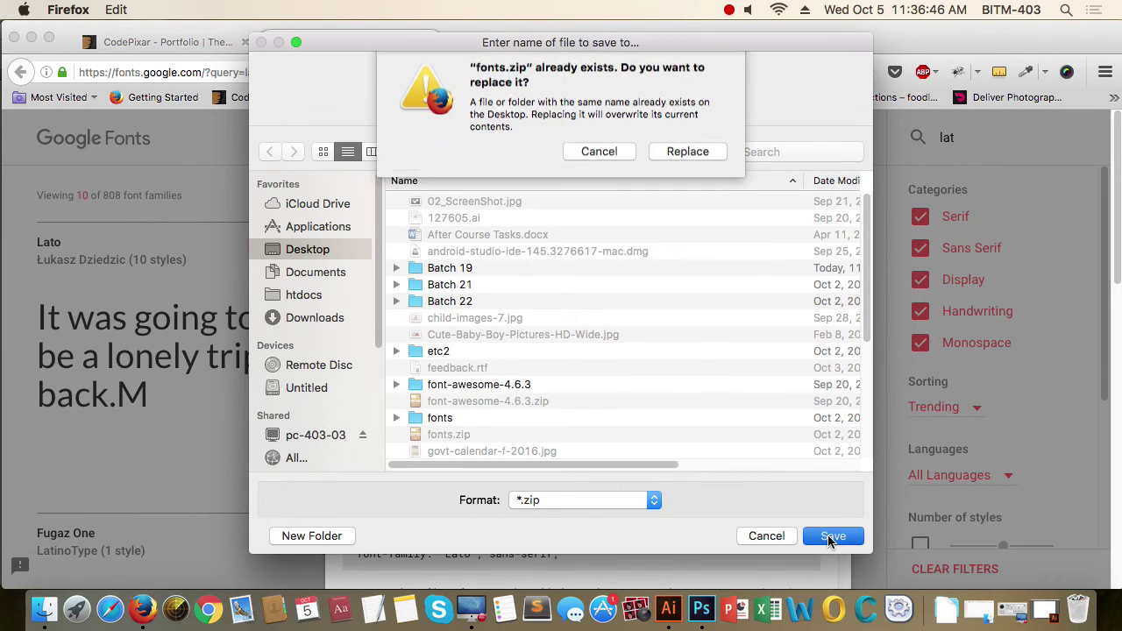
pyautogui.click(697, 159)
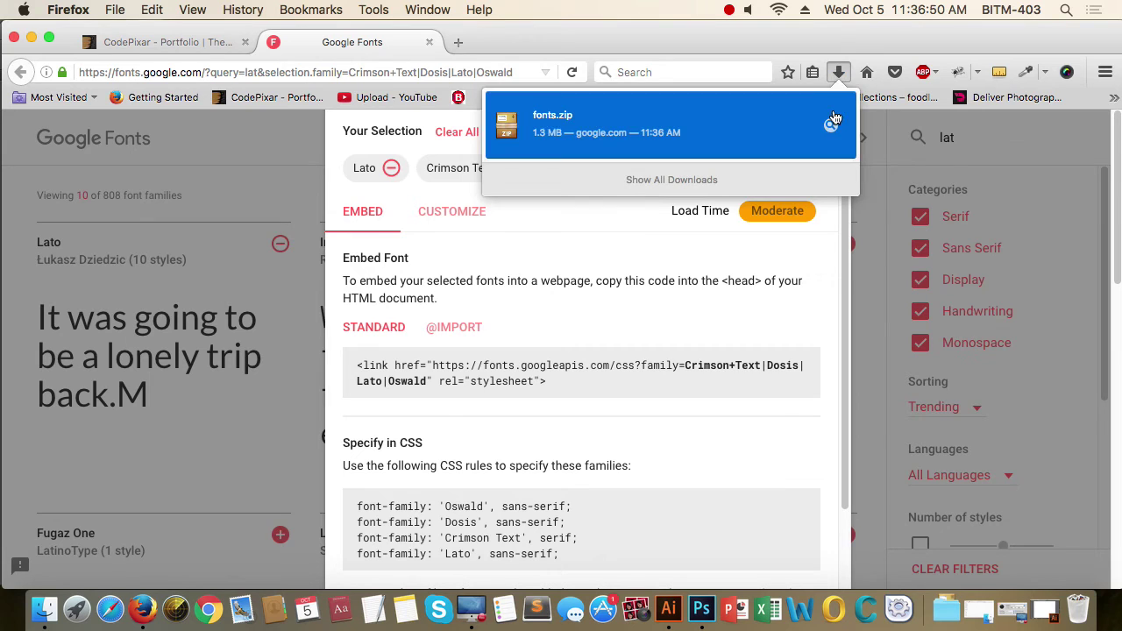
# Step: Show the downloaded fonts.zip in Finder and move the old fonts folder to the Trash
pyautogui.click(831, 121)
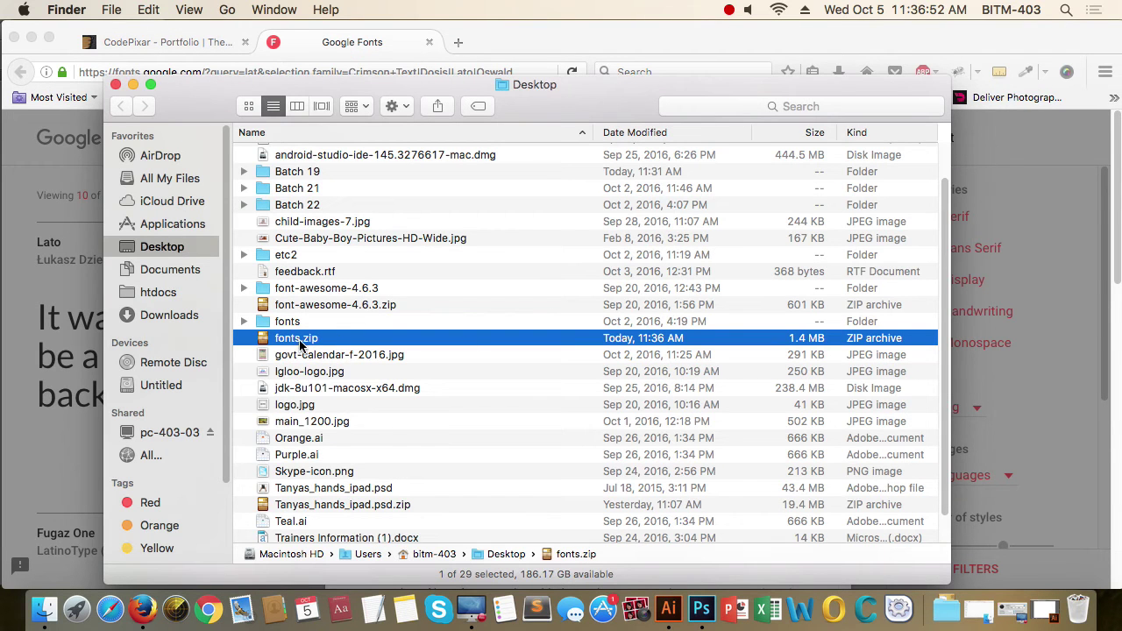
pyautogui.click(309, 326)
pyautogui.press('super+BackSpace')
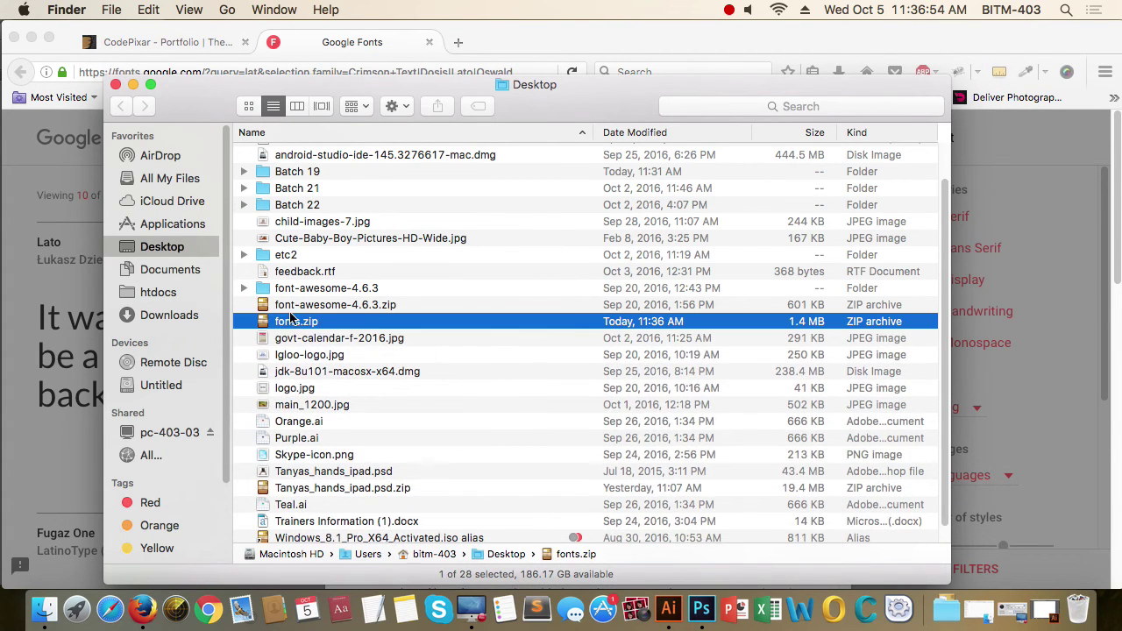
# Step: Extract fonts.zip on the Desktop and open the resulting fonts folder
pyautogui.doubleClick(295, 325)
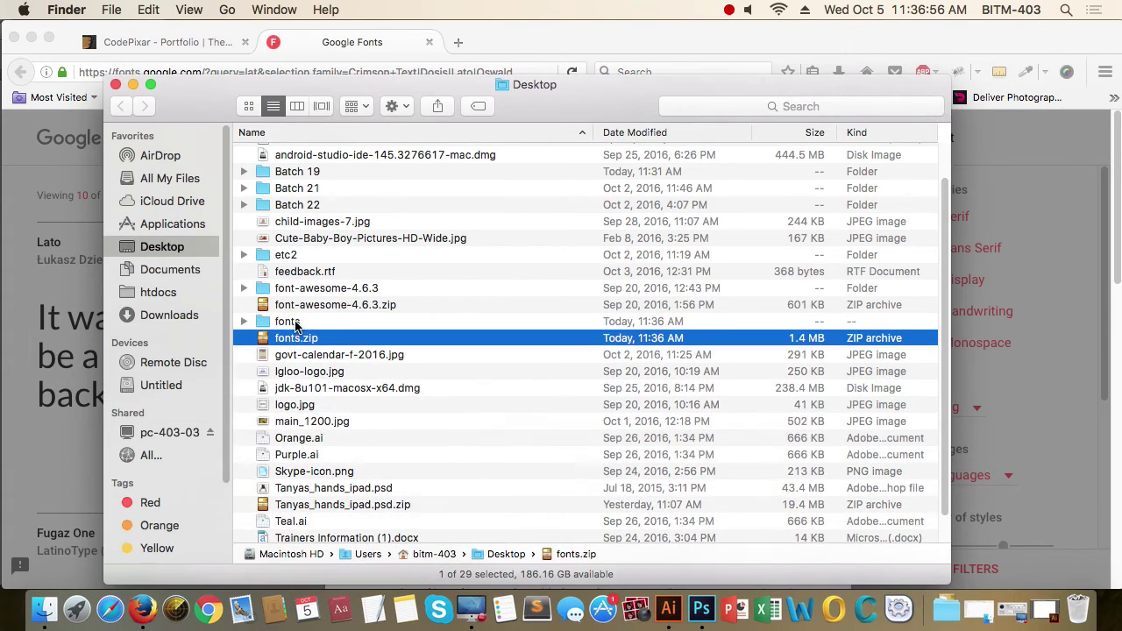
pyautogui.doubleClick(291, 323)
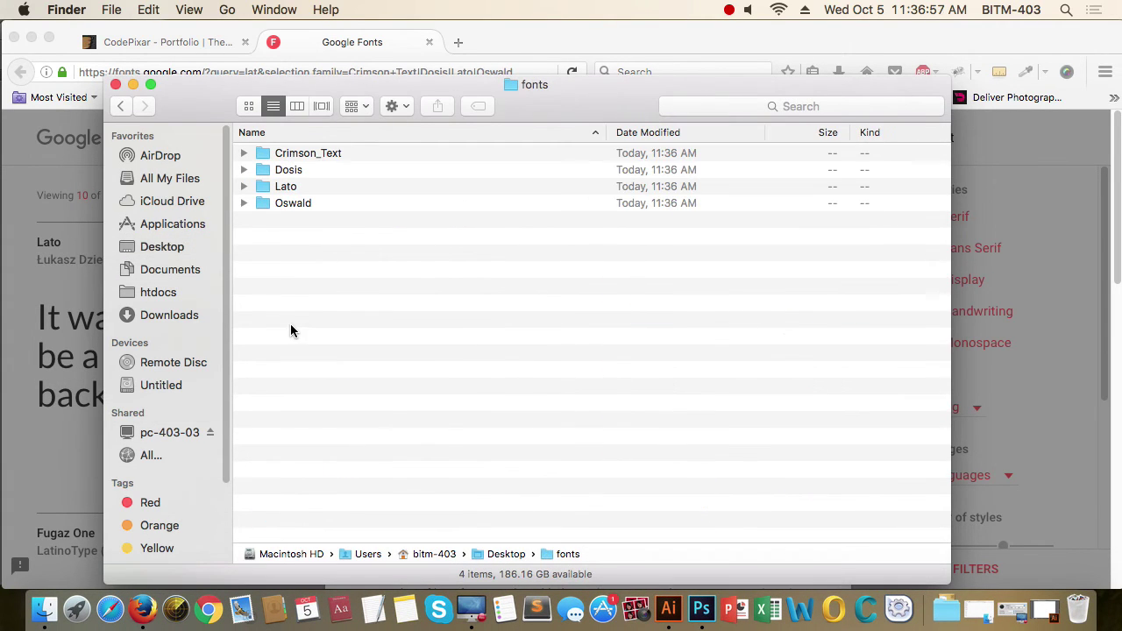
# Step: Install the three TrueType files from the Oswald folder with Font Book
pyautogui.click(243, 202)
pyautogui.click(390, 333)
pyautogui.moveTo(390, 333); pyautogui.dragTo(322, 235)
pyautogui.rightClick(321, 273)
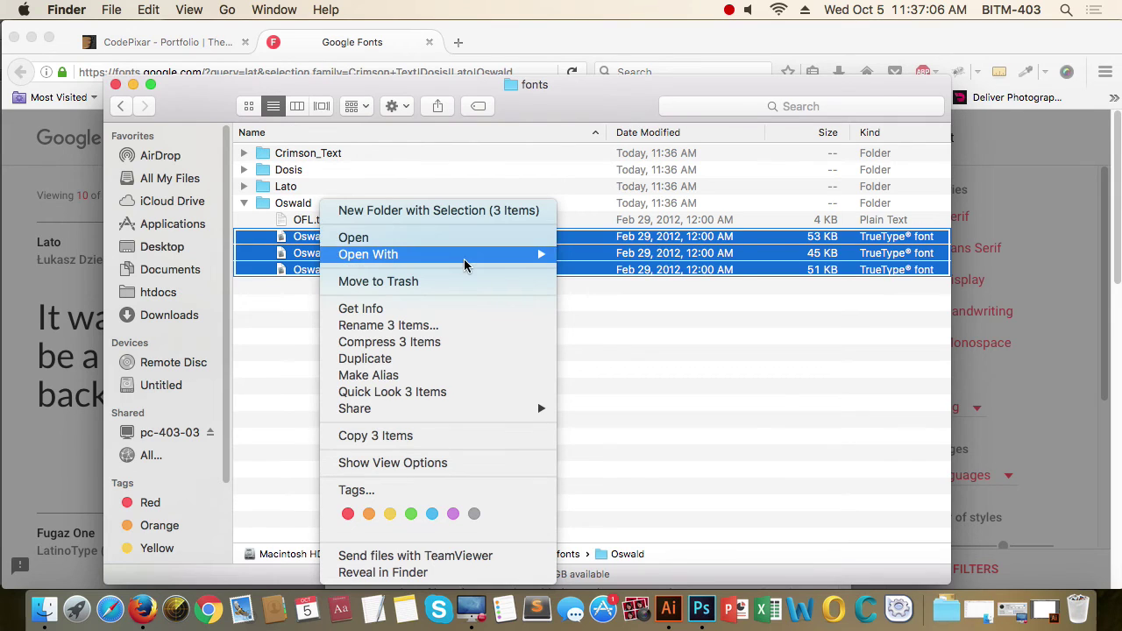
pyautogui.moveTo(535, 253)
pyautogui.click(706, 252)
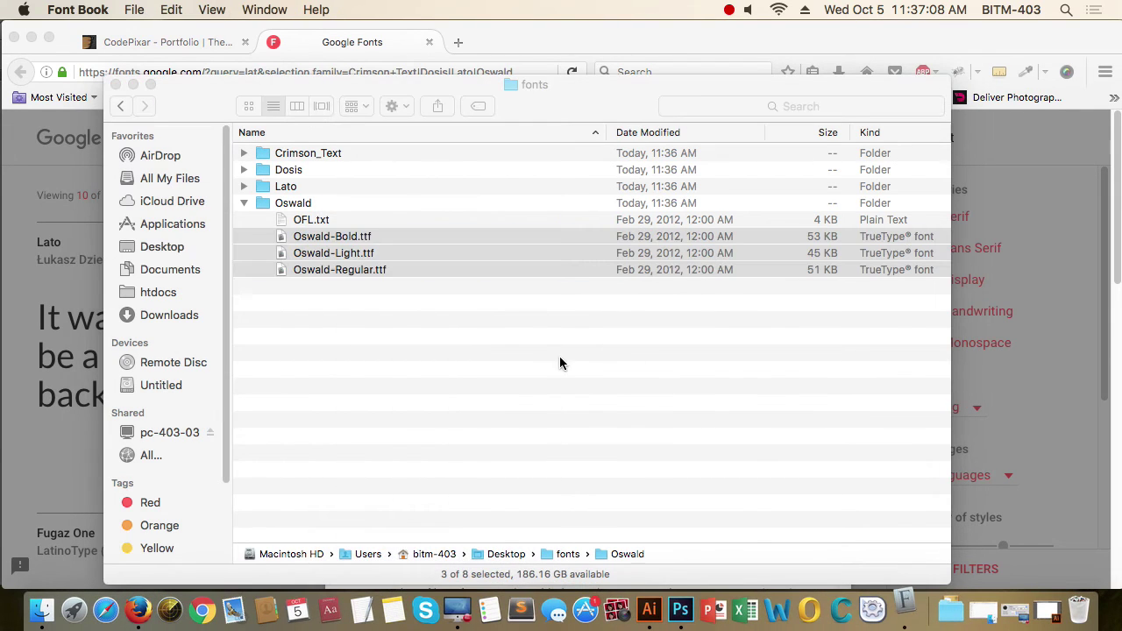
pyautogui.click(638, 420)
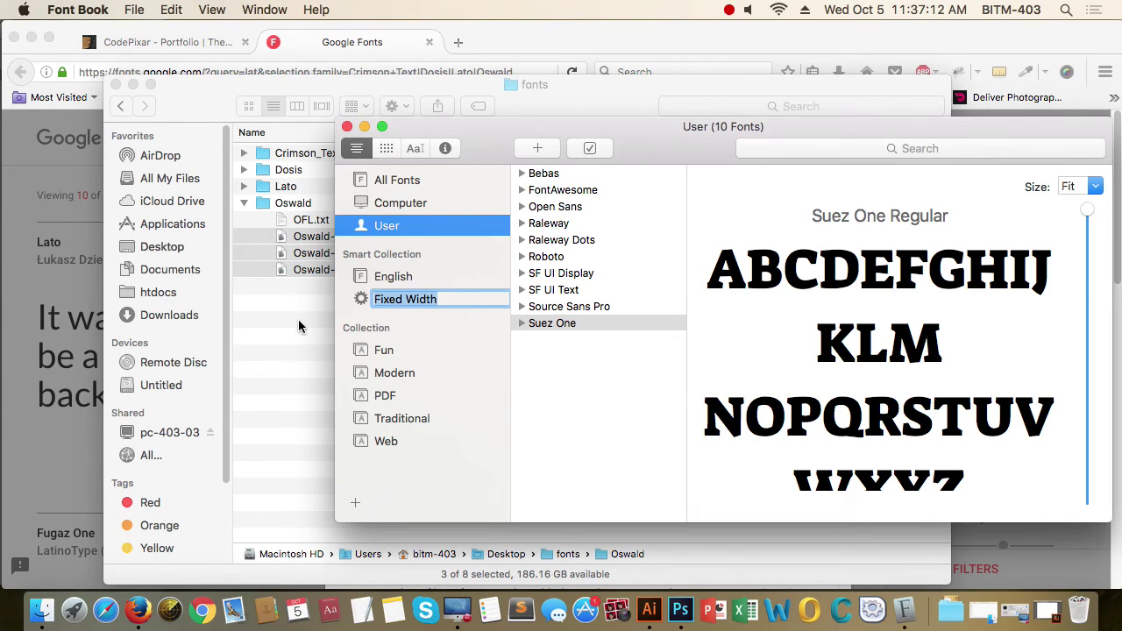
# Step: Return to Finder and install all TrueType files from the Lato folder, Black through Regular, with Font Book
pyautogui.click(262, 306)
pyautogui.click(246, 196)
pyautogui.click(244, 187)
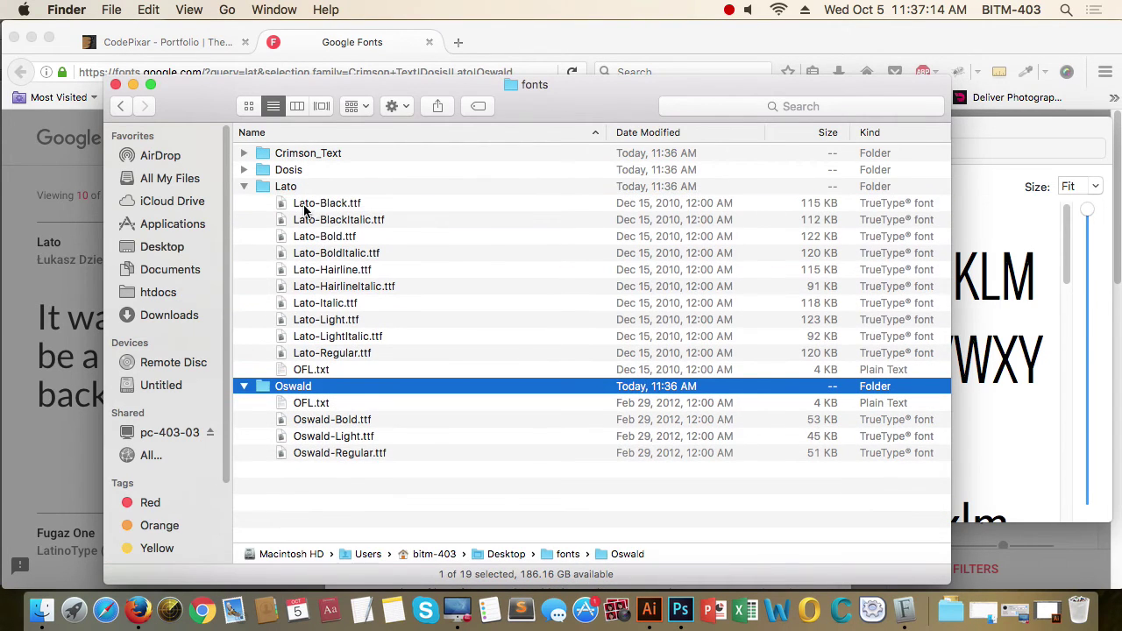
pyautogui.click(311, 205)
pyautogui.keyDown('shift'); pyautogui.click(333, 353); pyautogui.keyUp('shift')
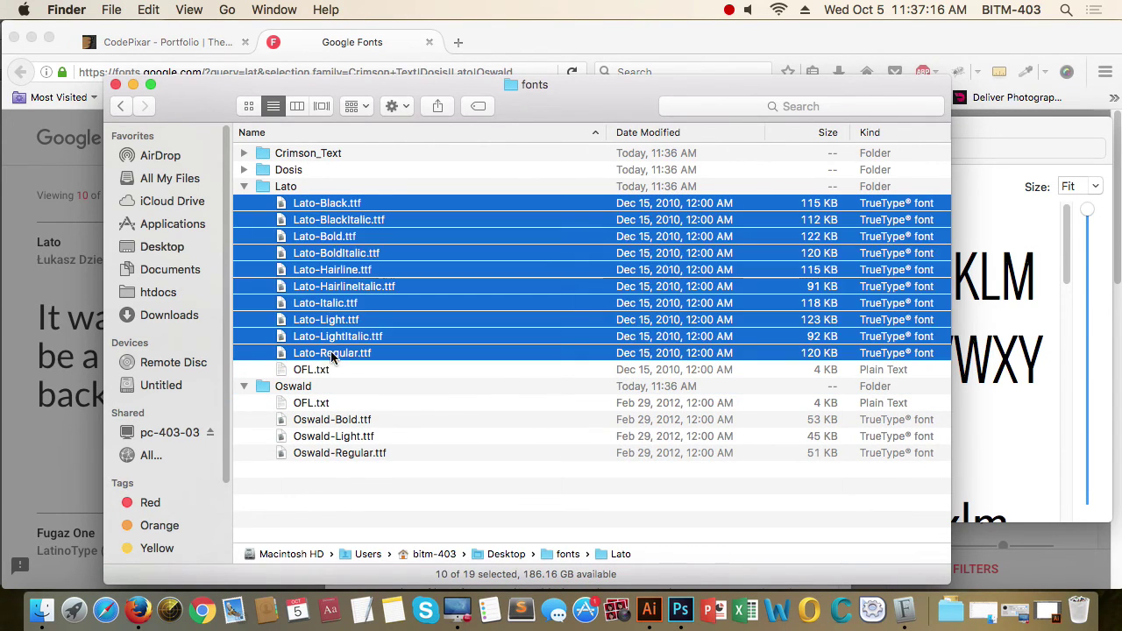
pyautogui.rightClick(334, 355)
pyautogui.moveTo(514, 257)
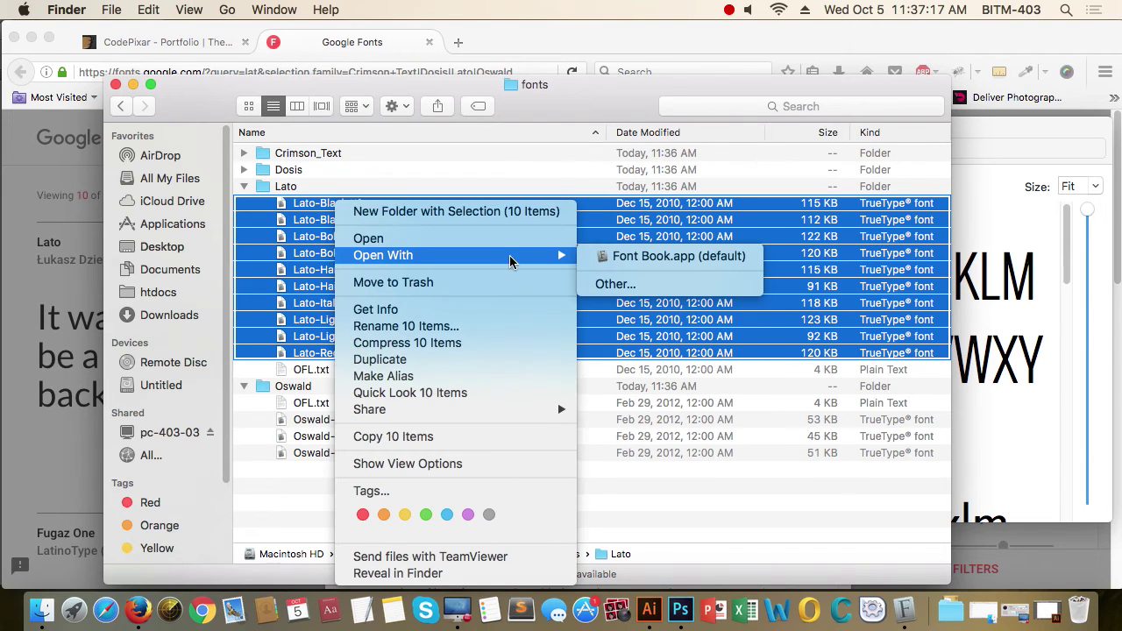
pyautogui.click(633, 255)
pyautogui.click(653, 405)
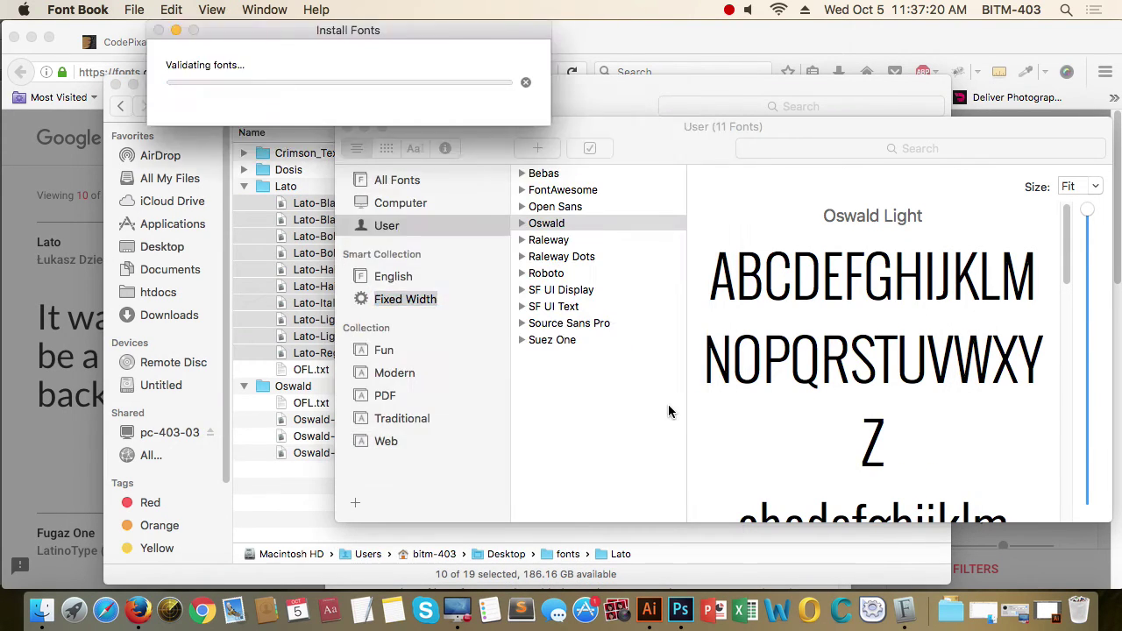
# Step: Return to Finder, collapse the Lato folder and install all TrueType files from the Dosis folder with Font Book
pyautogui.click(198, 102)
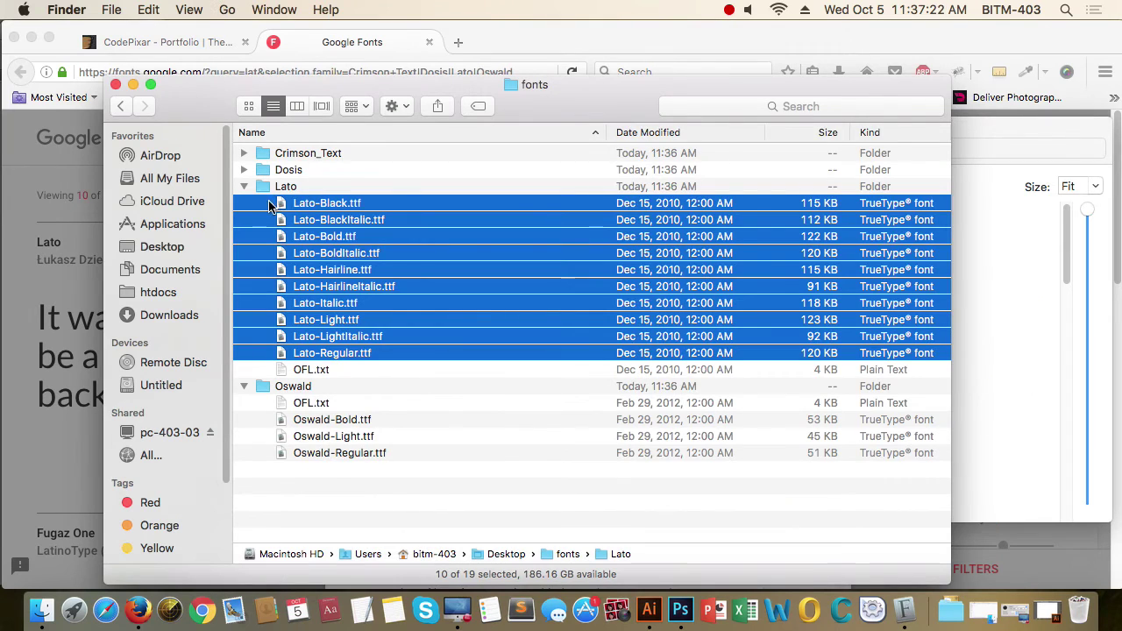
pyautogui.click(321, 371)
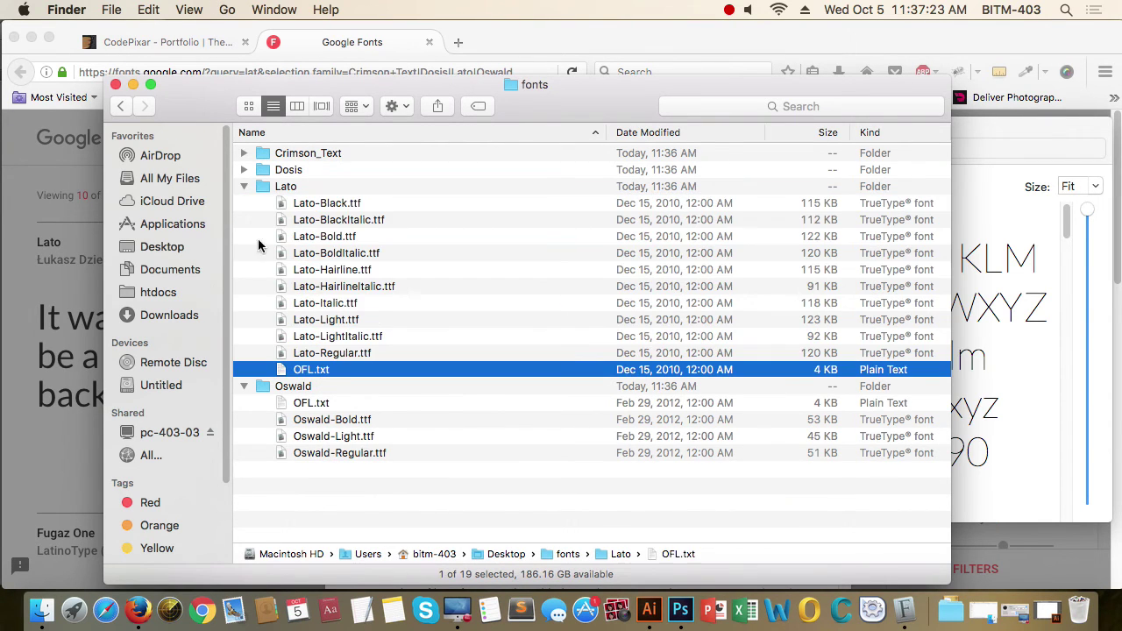
pyautogui.click(244, 186)
pyautogui.click(244, 170)
pyautogui.click(327, 187)
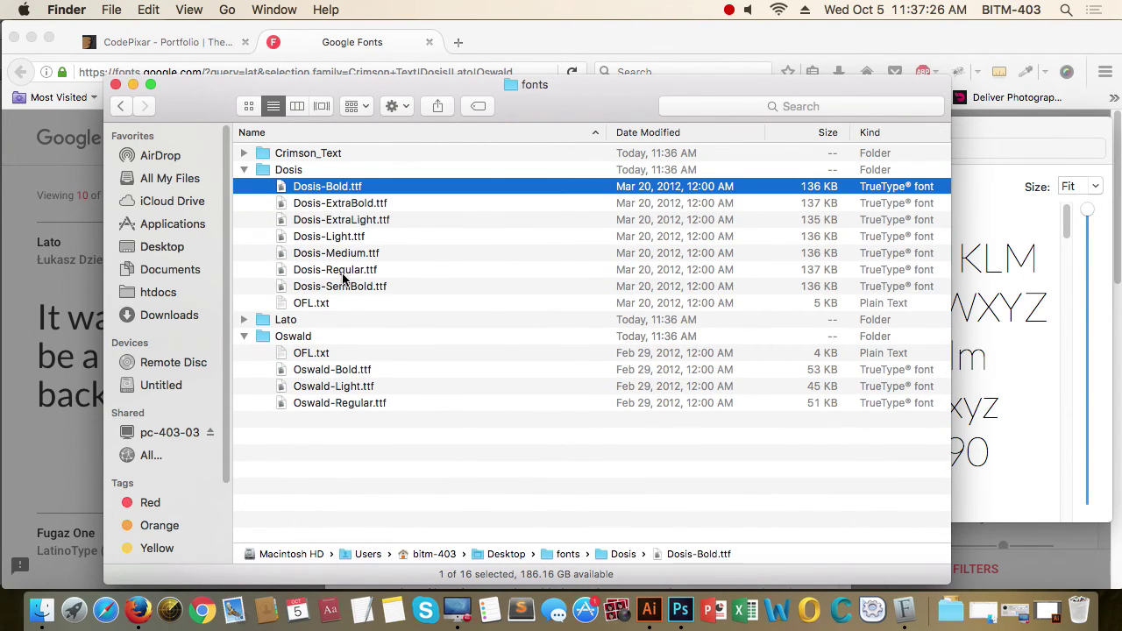
pyautogui.keyDown('shift'); pyautogui.click(339, 285); pyautogui.keyUp('shift')
pyautogui.rightClick(340, 286)
pyautogui.moveTo(535, 255)
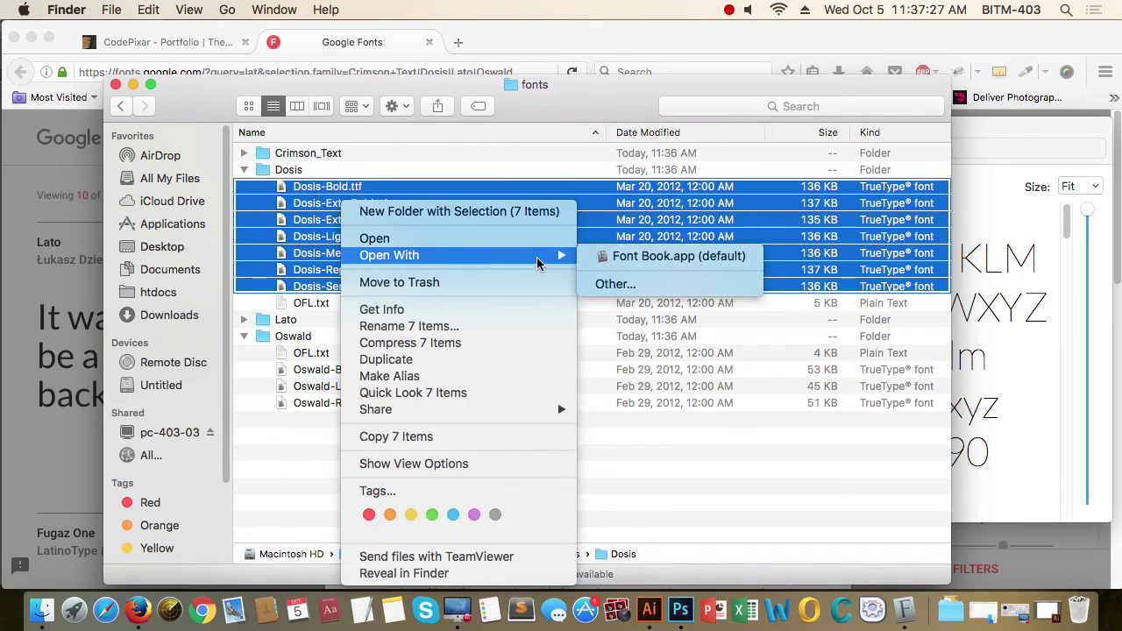
pyautogui.click(675, 259)
pyautogui.click(671, 430)
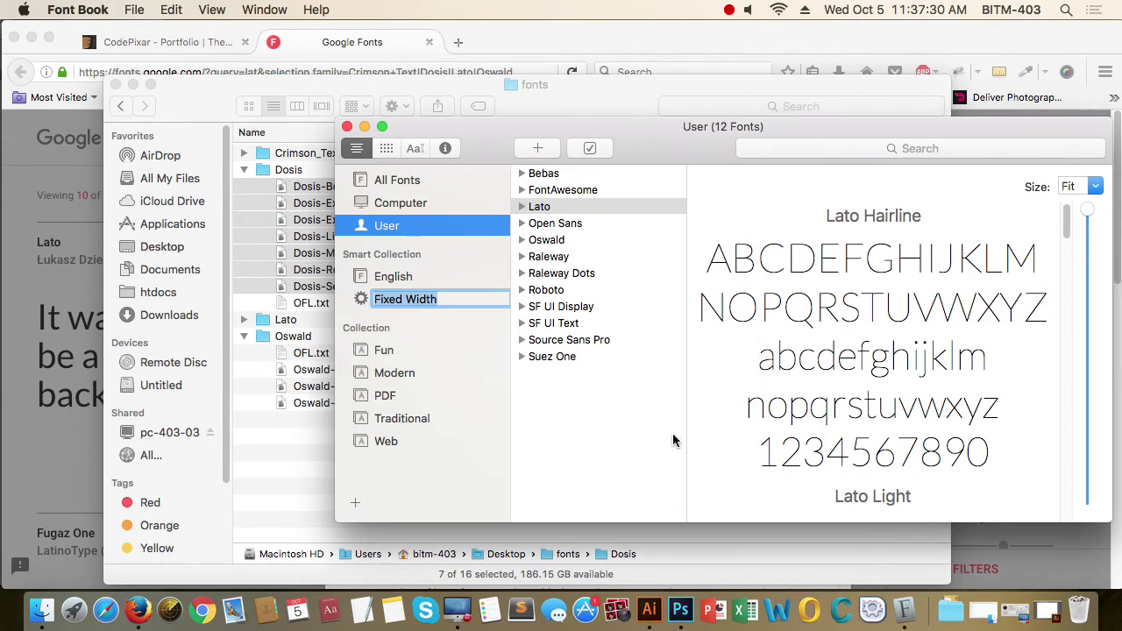
# Step: Return to Finder, expand the Crimson_Text folder and install its six TrueType files with Font Book
pyautogui.click(243, 152)
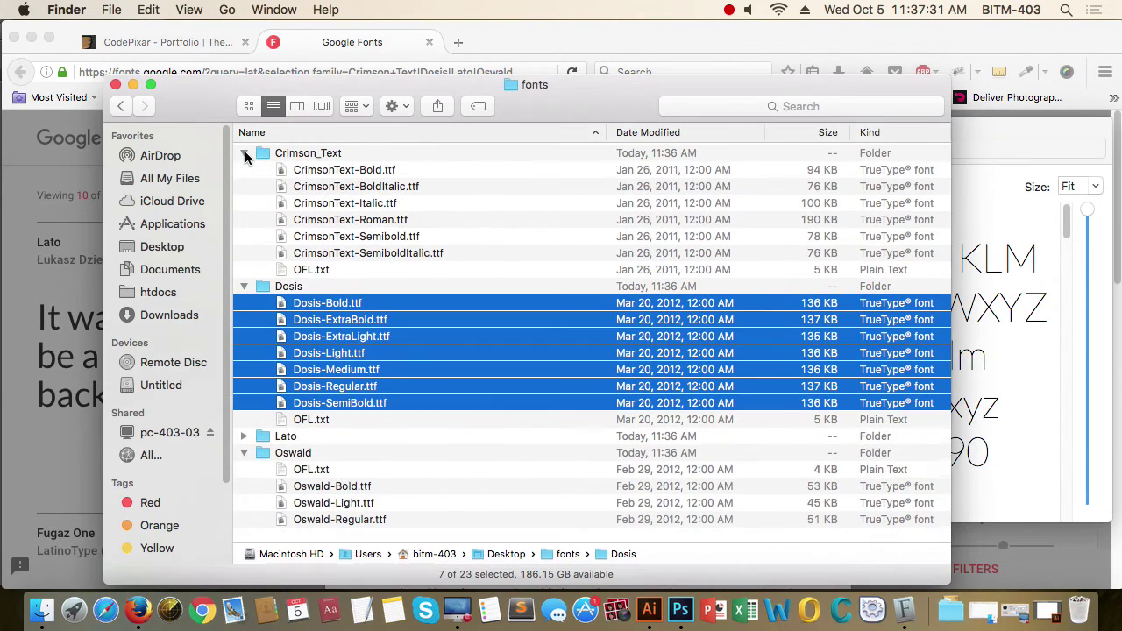
pyautogui.click(326, 170)
pyautogui.keyDown('shift'); pyautogui.click(350, 252); pyautogui.keyUp('shift')
pyautogui.rightClick(354, 252)
pyautogui.moveTo(403, 254)
pyautogui.click(675, 257)
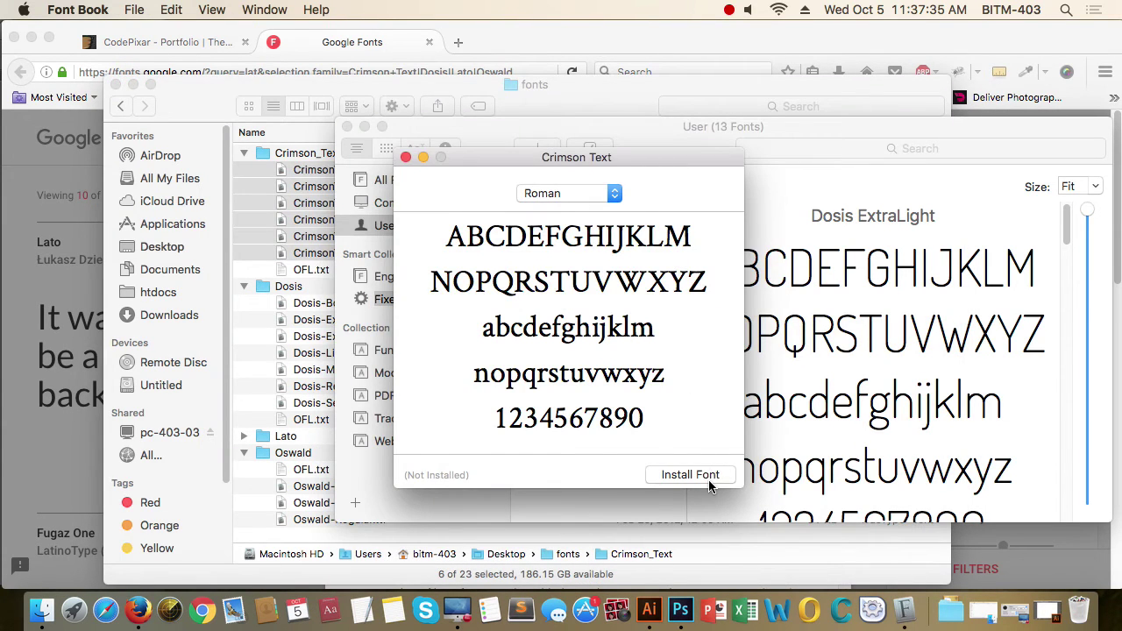
pyautogui.click(706, 478)
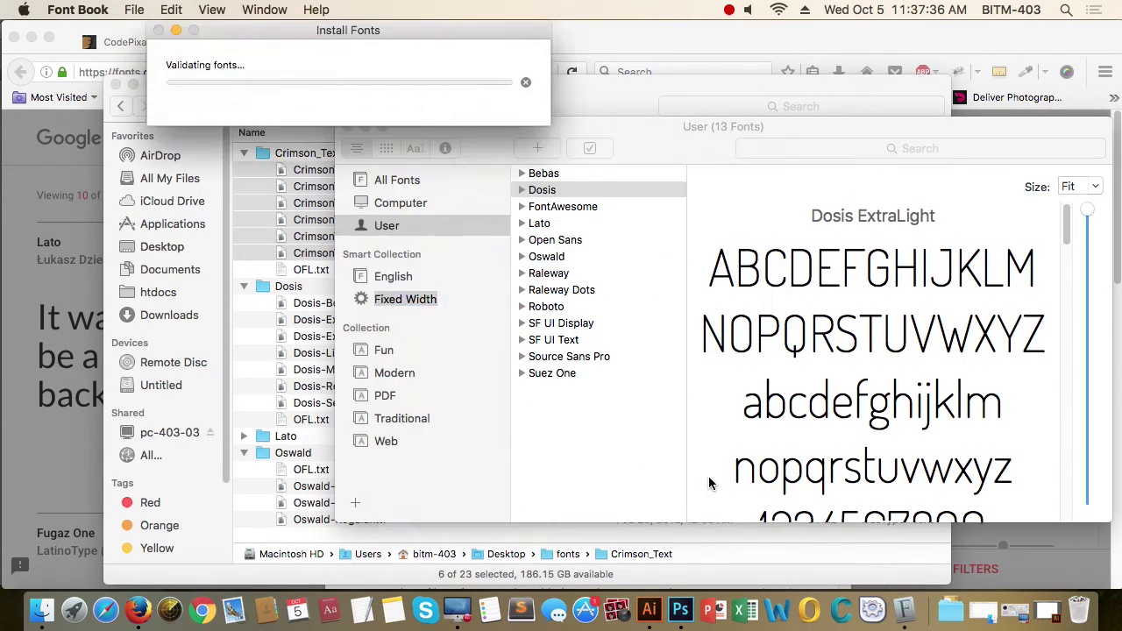
# Step: Switch to Photoshop and change the font of the green HOME text to Oswald Regular
pyautogui.click(347, 128)
pyautogui.click(446, 66)
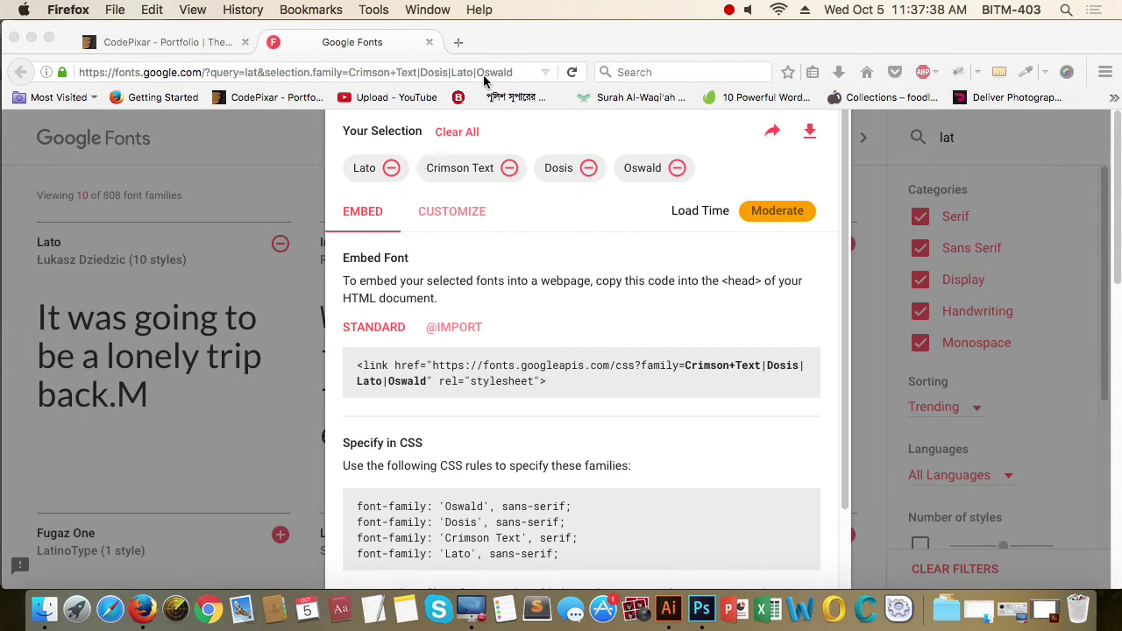
pyautogui.press('super+Tab')
pyautogui.press('super+Tab')
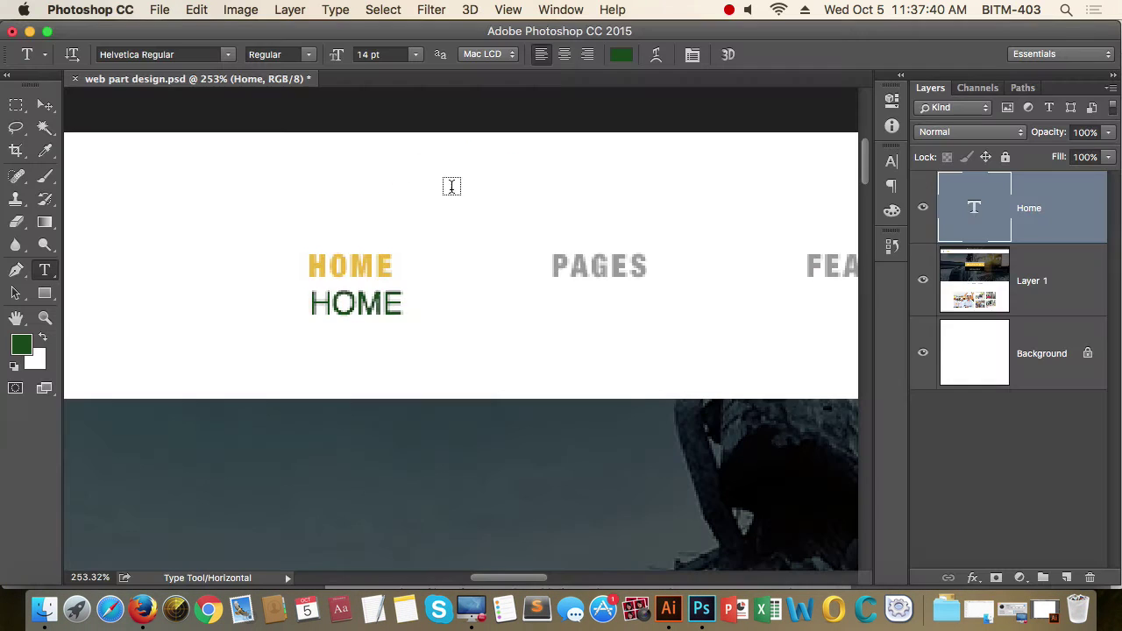
pyautogui.doubleClick(372, 302)
pyautogui.click(191, 53)
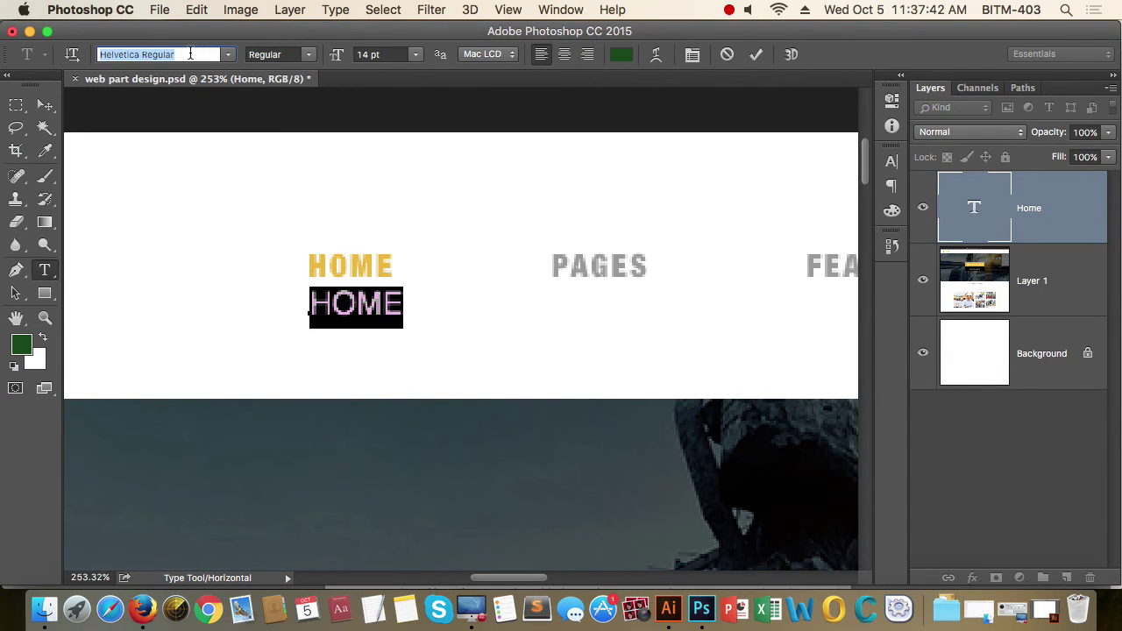
pyautogui.write('os')
pyautogui.press('Down')
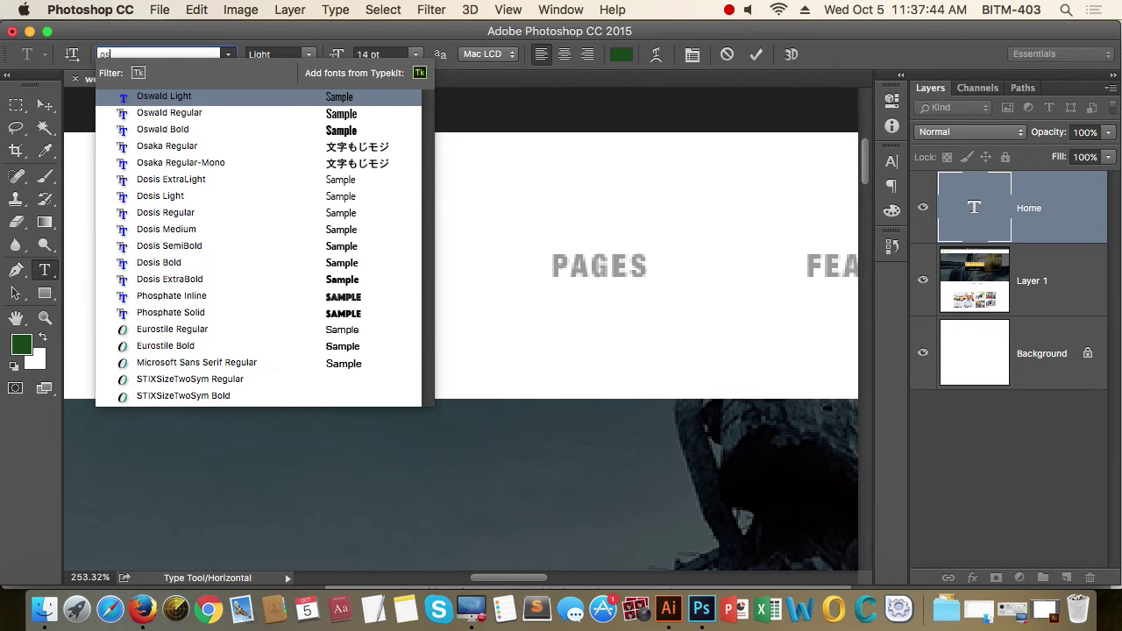
pyautogui.press('Down')
pyautogui.press('Down')
pyautogui.press('Up')
pyautogui.press('Return')
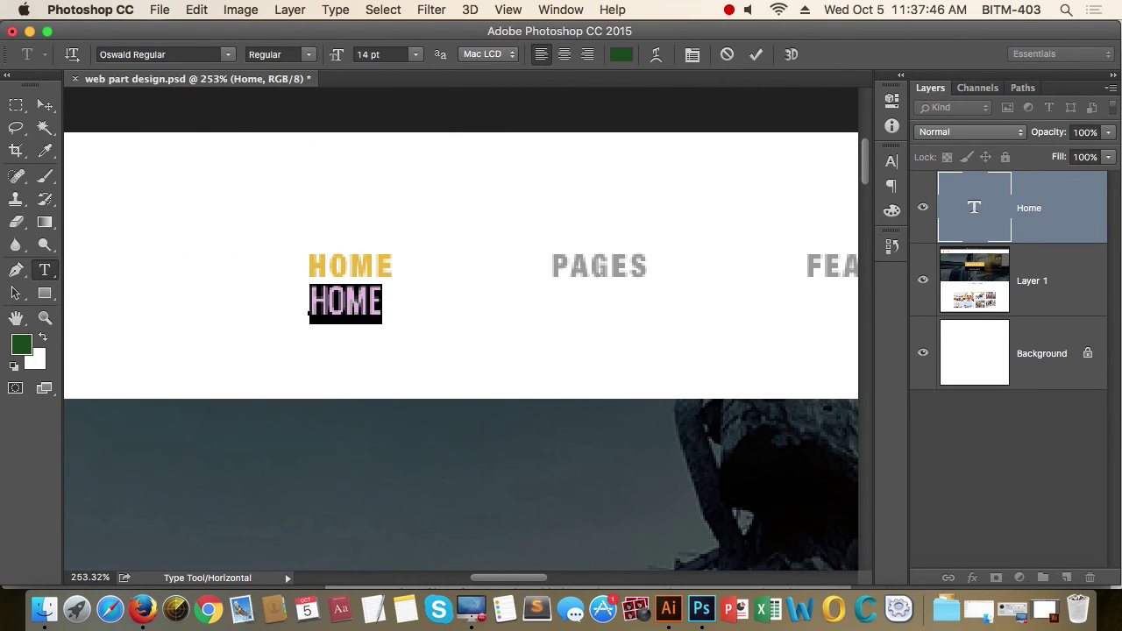
# Step: Set the green HOME text's size to 12 pt and its font style to Bold
pyautogui.click(45, 104)
pyautogui.moveTo(342, 314); pyautogui.dragTo(378, 330)
pyautogui.scroll(2, 345, 277)
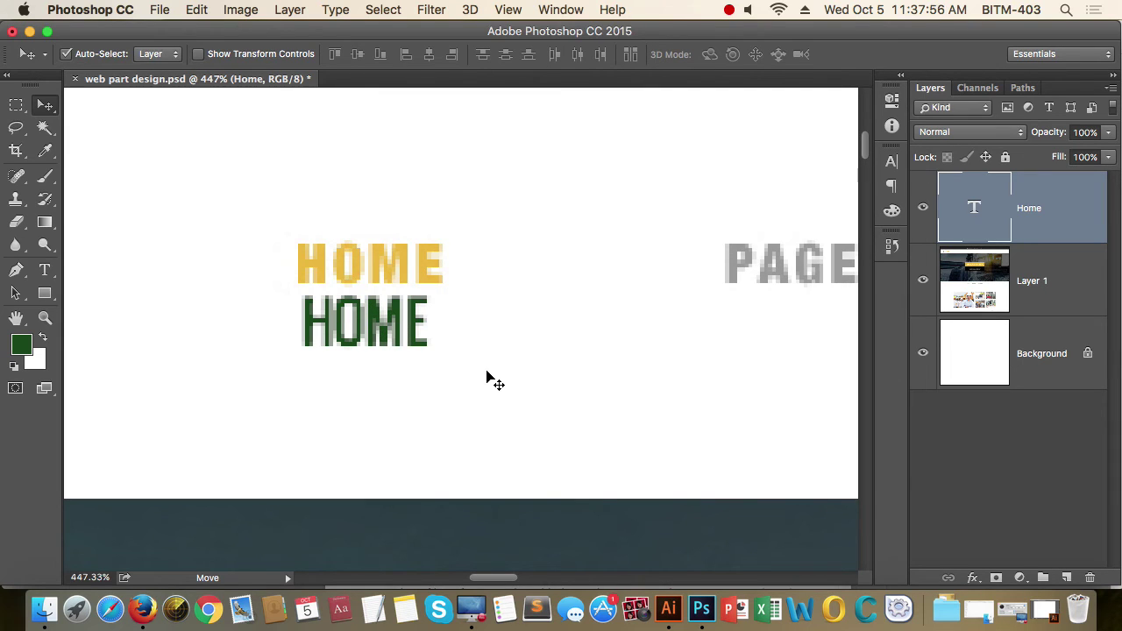
pyautogui.press('t')
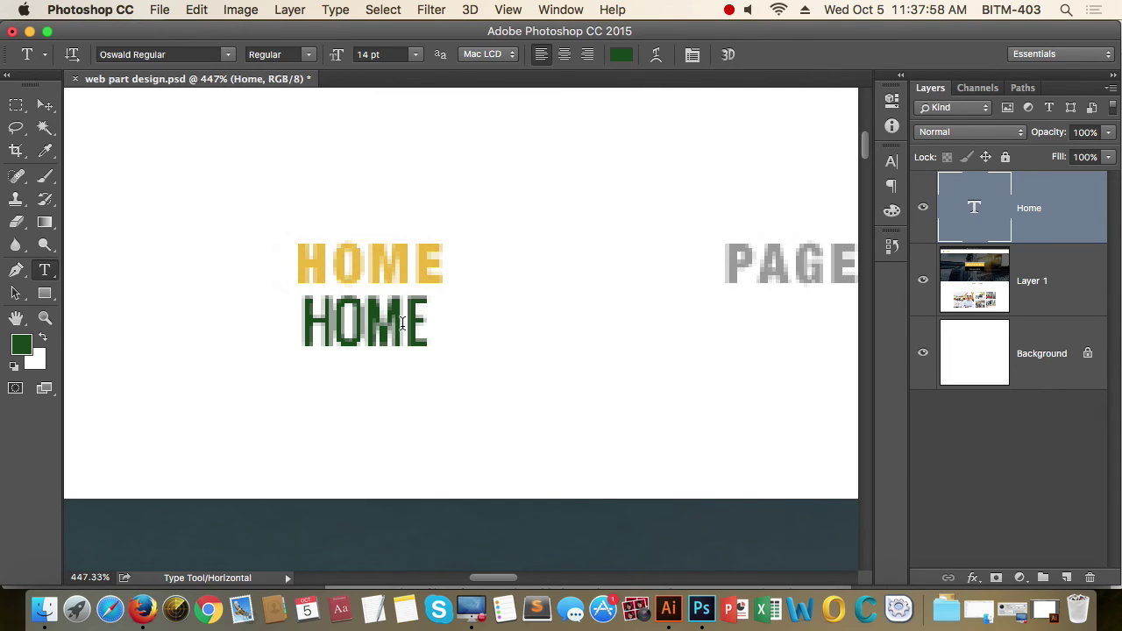
pyautogui.moveTo(404, 323); pyautogui.dragTo(519, 296)
pyautogui.press('super+a')
pyautogui.click(367, 54)
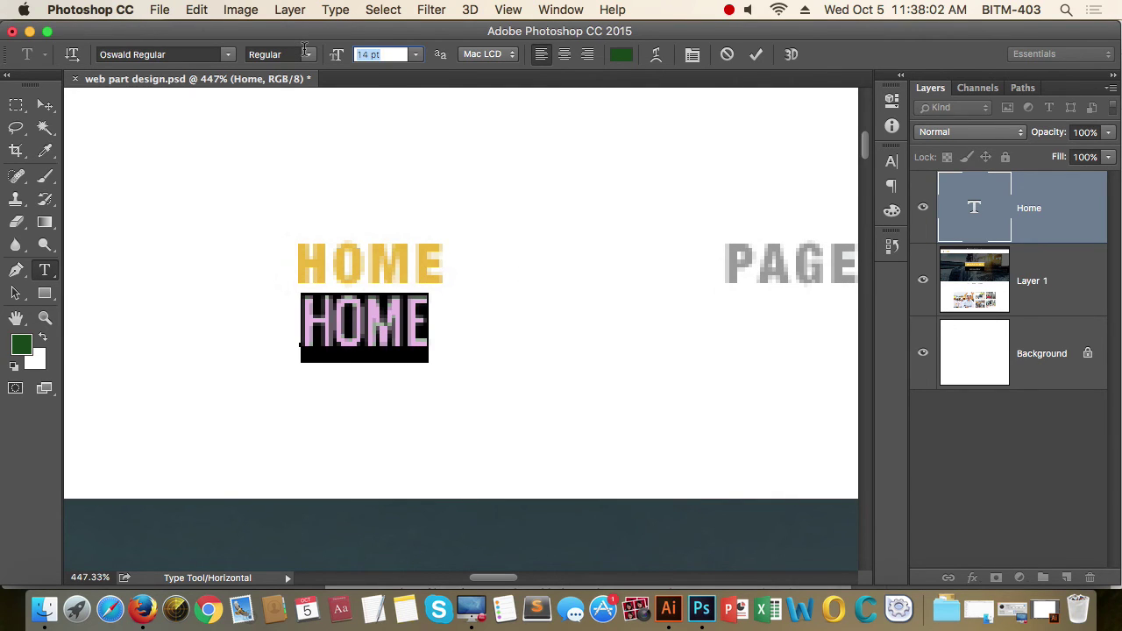
pyautogui.write('12')
pyautogui.press('Return')
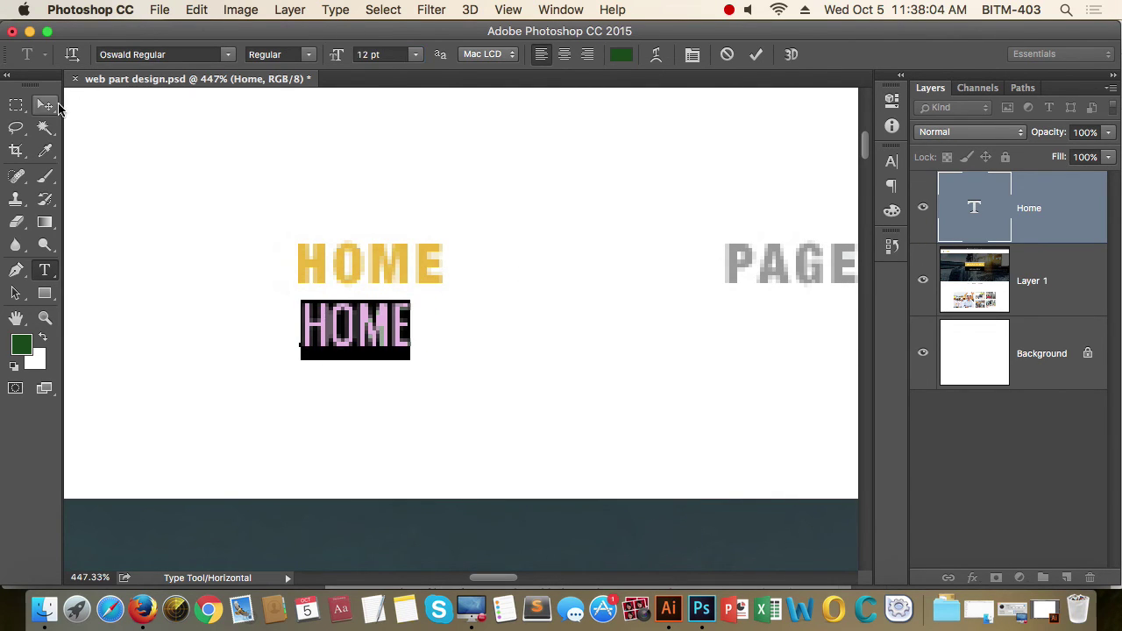
pyautogui.click(309, 54)
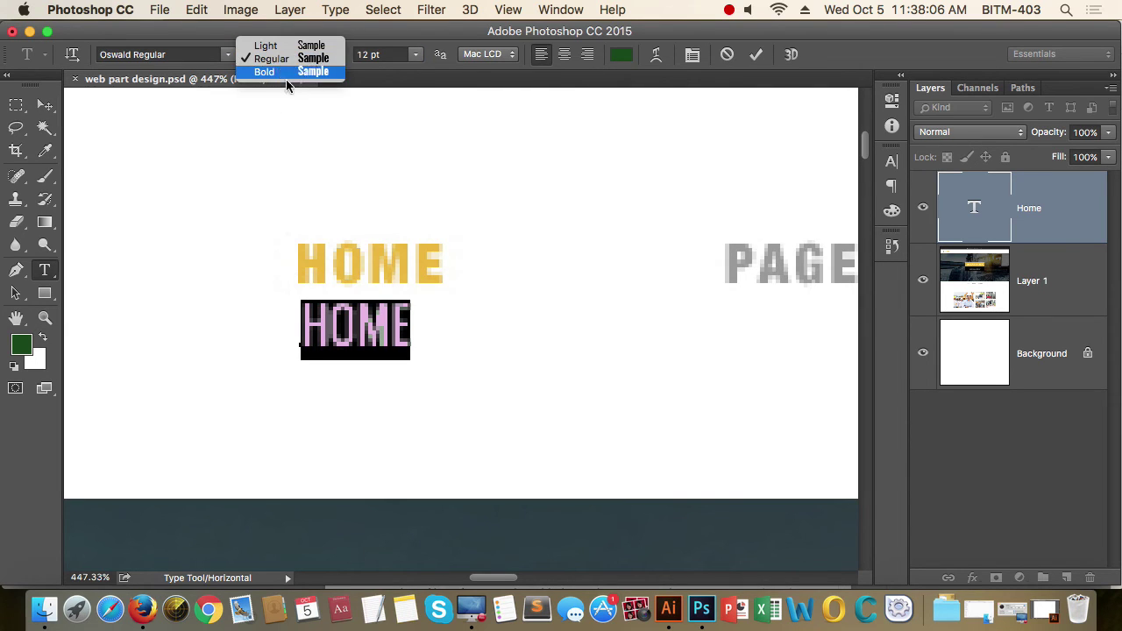
pyautogui.click(289, 72)
# Step: Move the green HOME text onto the yellow HOME label of the reference image and set its size to 11 pt
pyautogui.click(44, 105)
pyautogui.moveTo(351, 323); pyautogui.dragTo(355, 270)
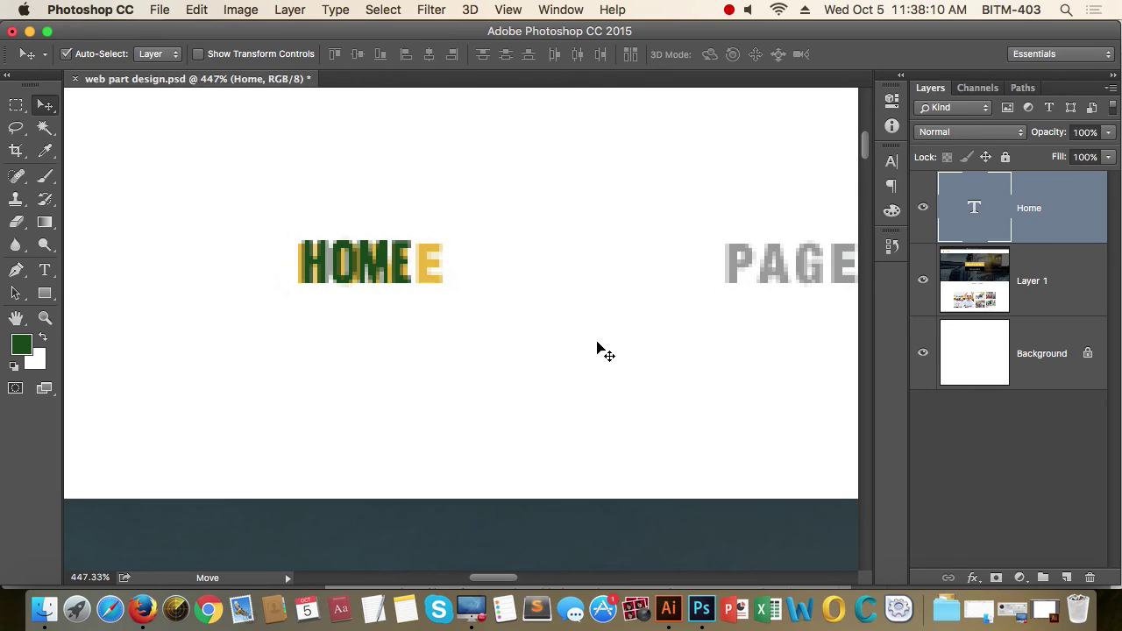
pyautogui.press('t')
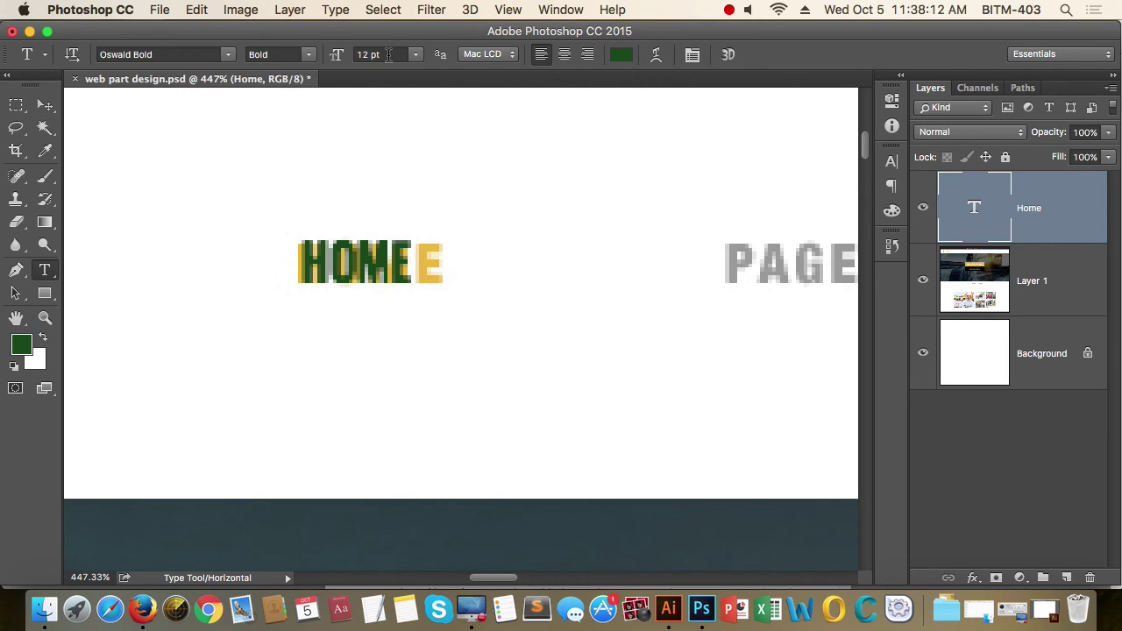
pyautogui.click(382, 54)
pyautogui.write('11')
pyautogui.press('Return')
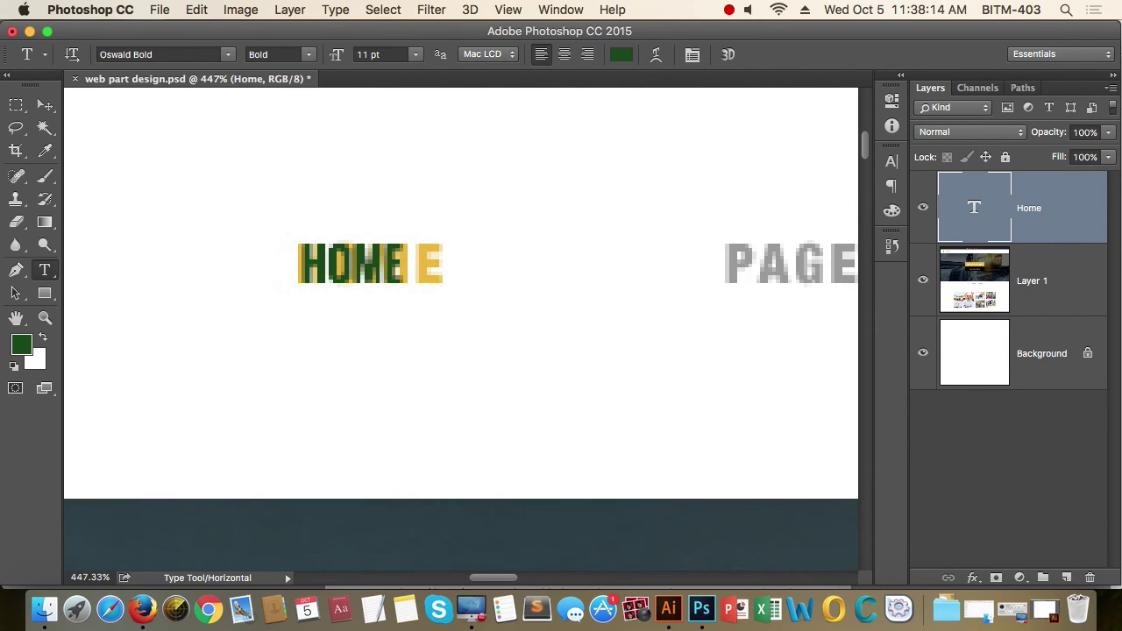
# Step: Select the whole HOME text and set its leading to Auto
pyautogui.doubleClick(366, 265)
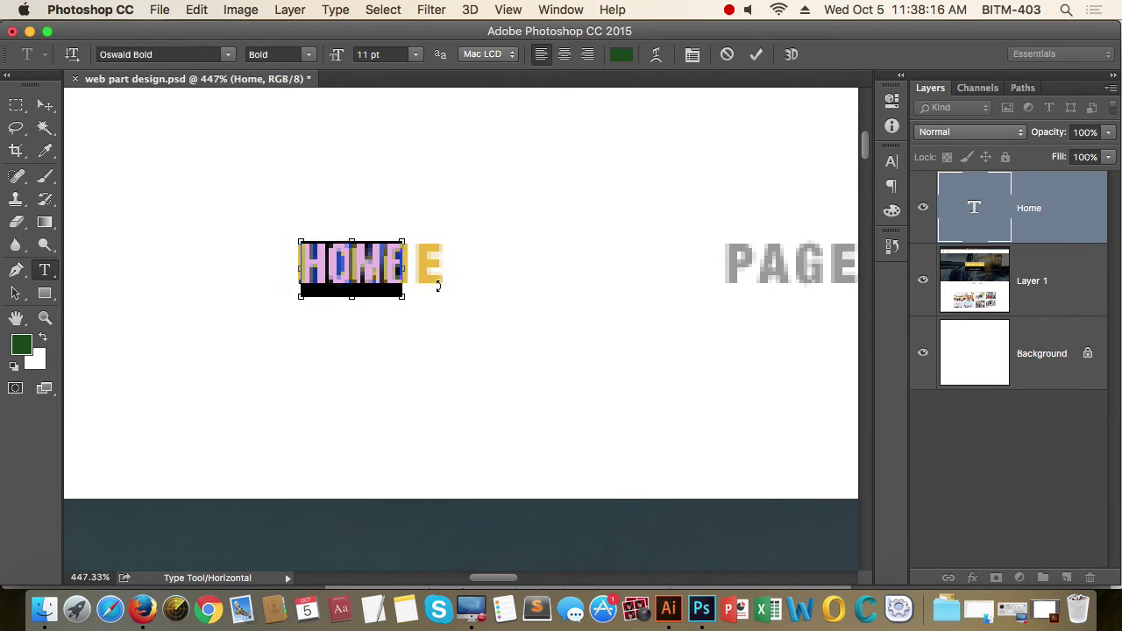
pyautogui.press('super+t')
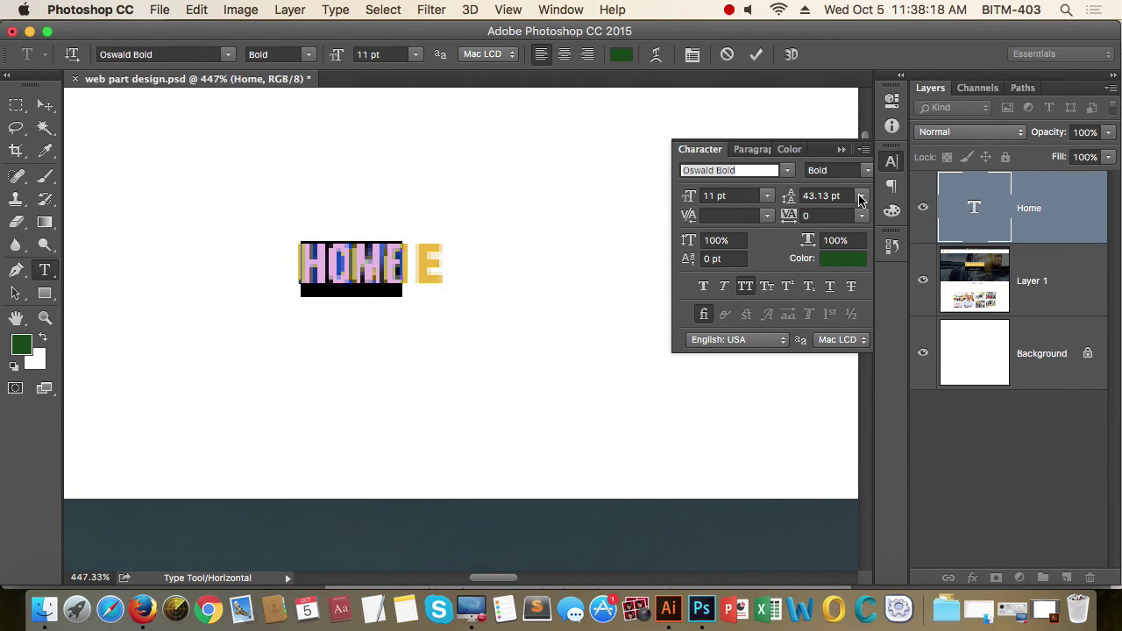
pyautogui.click(860, 199)
pyautogui.click(833, 213)
# Step: Widen the HOME text's letter spacing to a tracking of 280 and finish the text edit
pyautogui.hotkey('alt', 'Right')
pyautogui.hotkey('alt', 'Right')
pyautogui.hotkey('alt', 'Right')
pyautogui.hotkey('alt', 'Right')
pyautogui.hotkey('alt', 'Right')
pyautogui.hotkey('alt', 'Right')
pyautogui.hotkey('alt', 'Right')
pyautogui.hotkey('alt', 'Right')
pyautogui.hotkey('alt', 'Right')
pyautogui.hotkey('alt', 'Right')
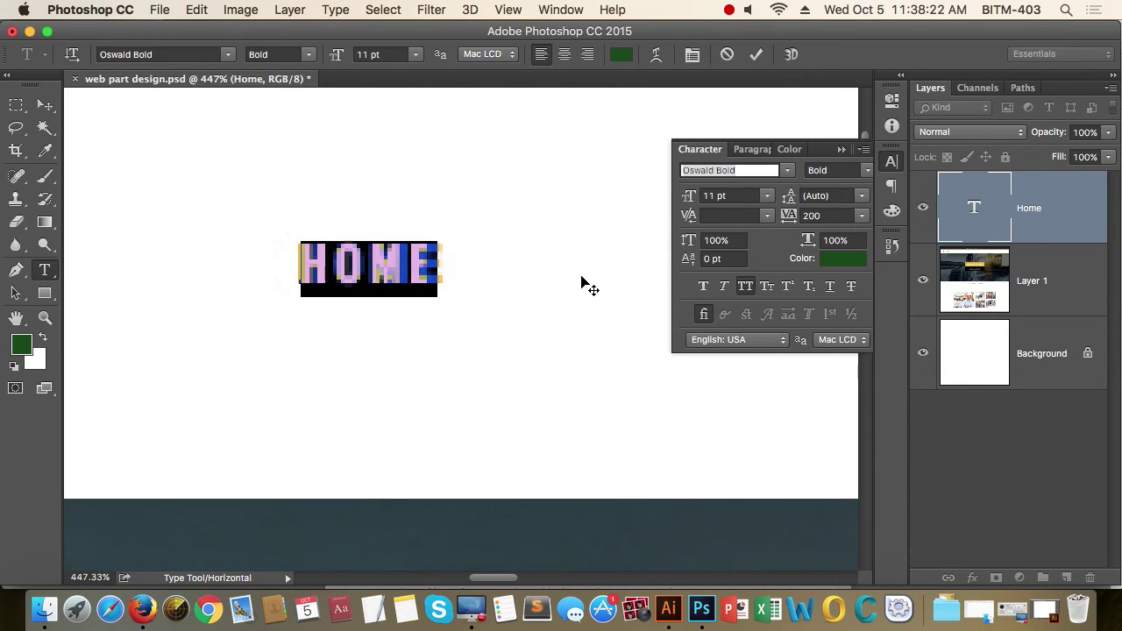
pyautogui.hotkey('alt', 'Right')
pyautogui.hotkey('alt', 'Right')
pyautogui.hotkey('alt', 'Right')
pyautogui.hotkey('alt', 'Right')
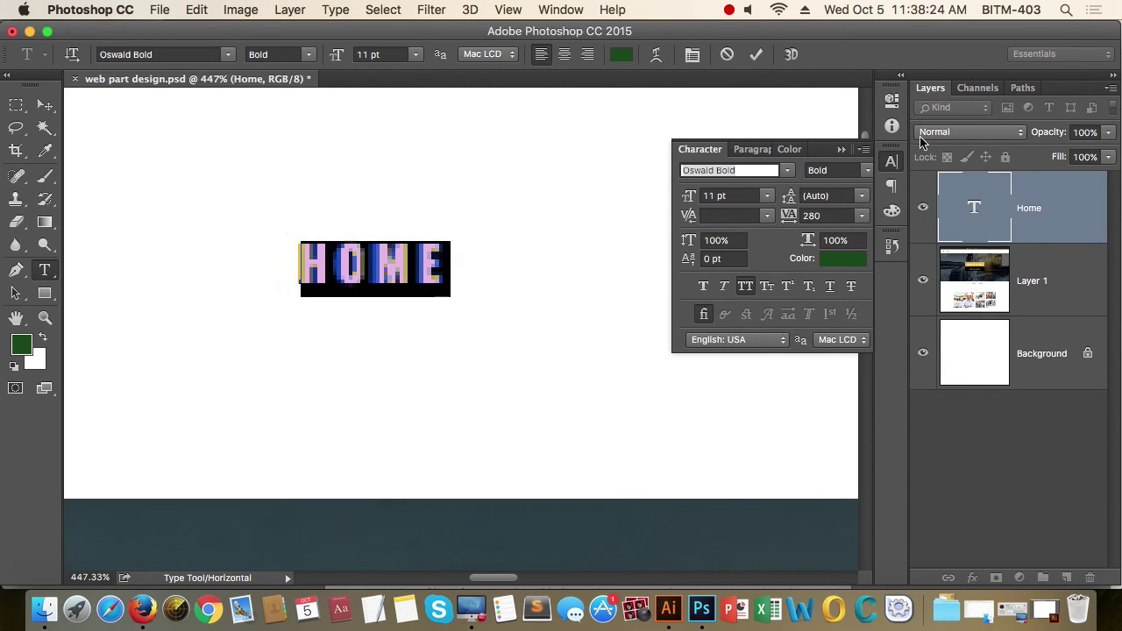
pyautogui.click(890, 166)
pyautogui.click(45, 104)
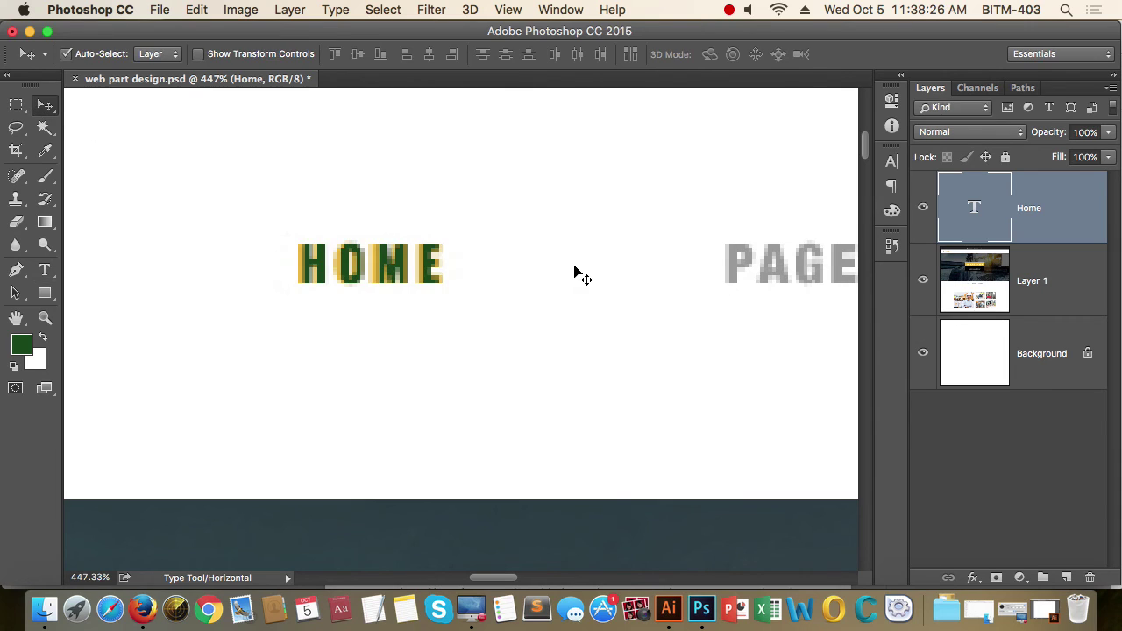
# Step: Add spaces and the word PAGES after HOME in the same text layer, roughly aligned with the reference PAGES label
pyautogui.keyDown('alt'); pyautogui.click(575, 266); pyautogui.keyUp('alt')
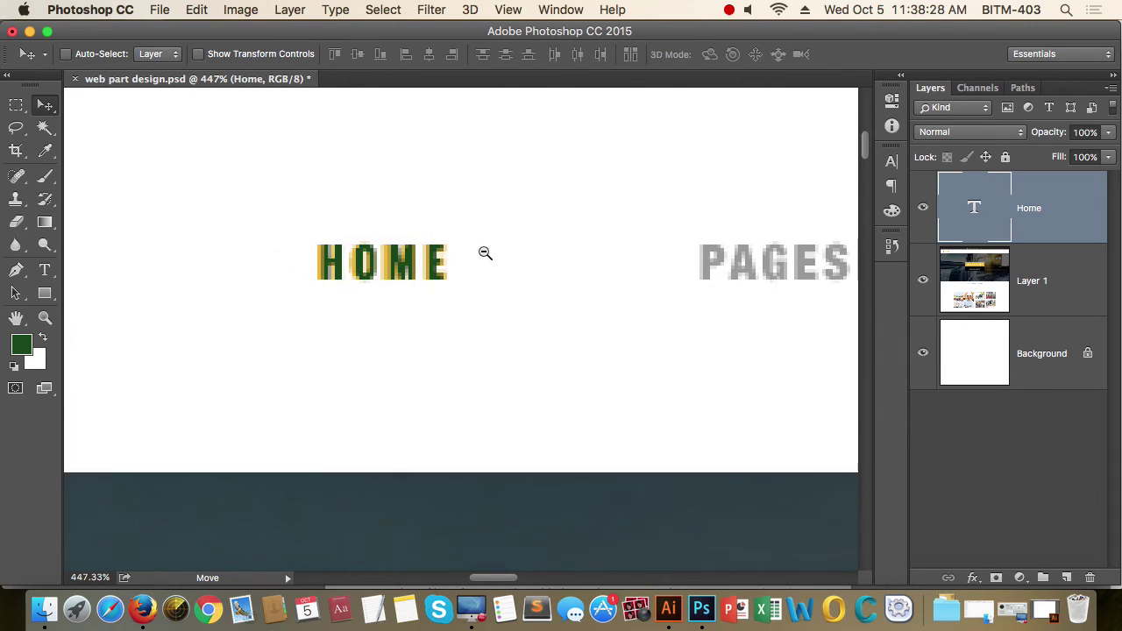
pyautogui.keyDown('alt'); pyautogui.click(576, 271); pyautogui.keyUp('alt')
pyautogui.moveTo(576, 271); pyautogui.dragTo(300, 275)
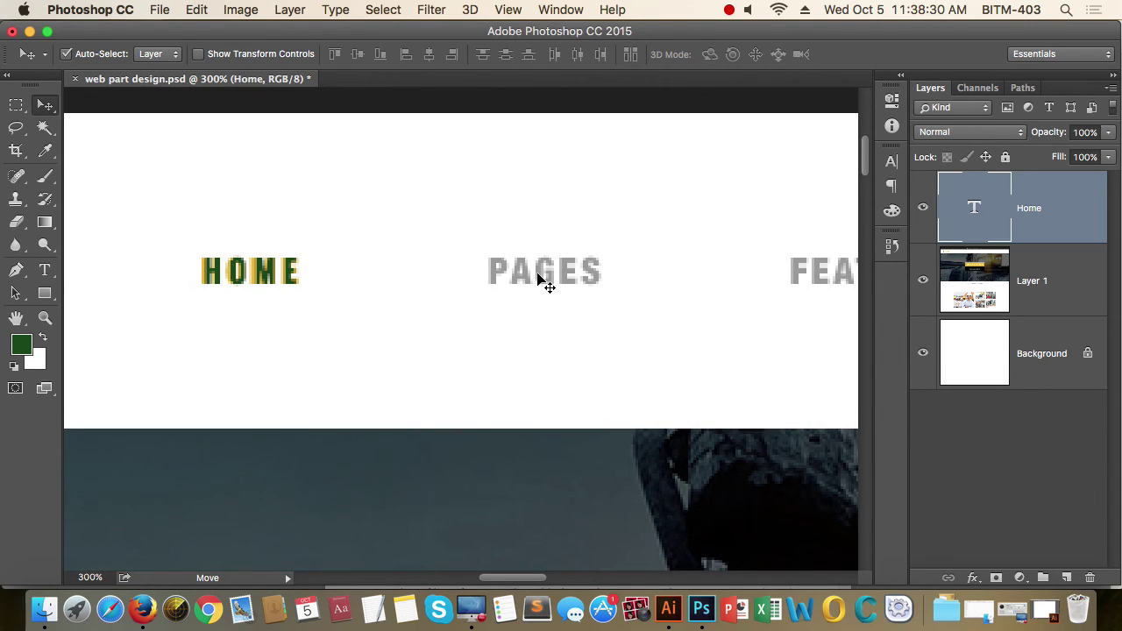
pyautogui.press('t')
pyautogui.click(301, 271)
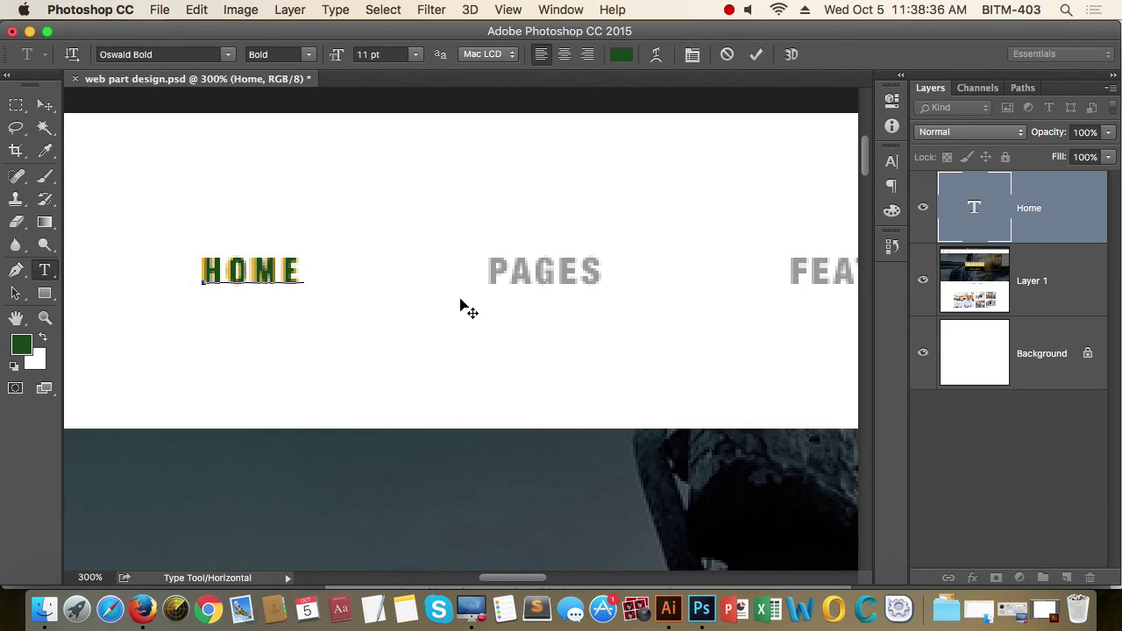
pyautogui.write('PAGES')
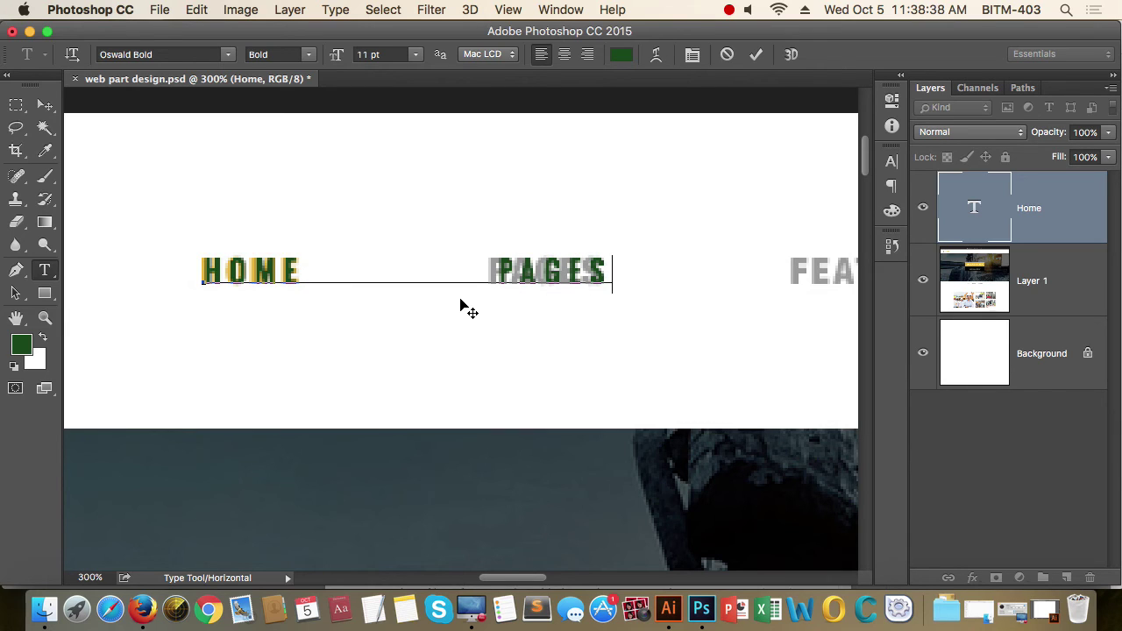
pyautogui.click(501, 267)
pyautogui.press('BackSpace')
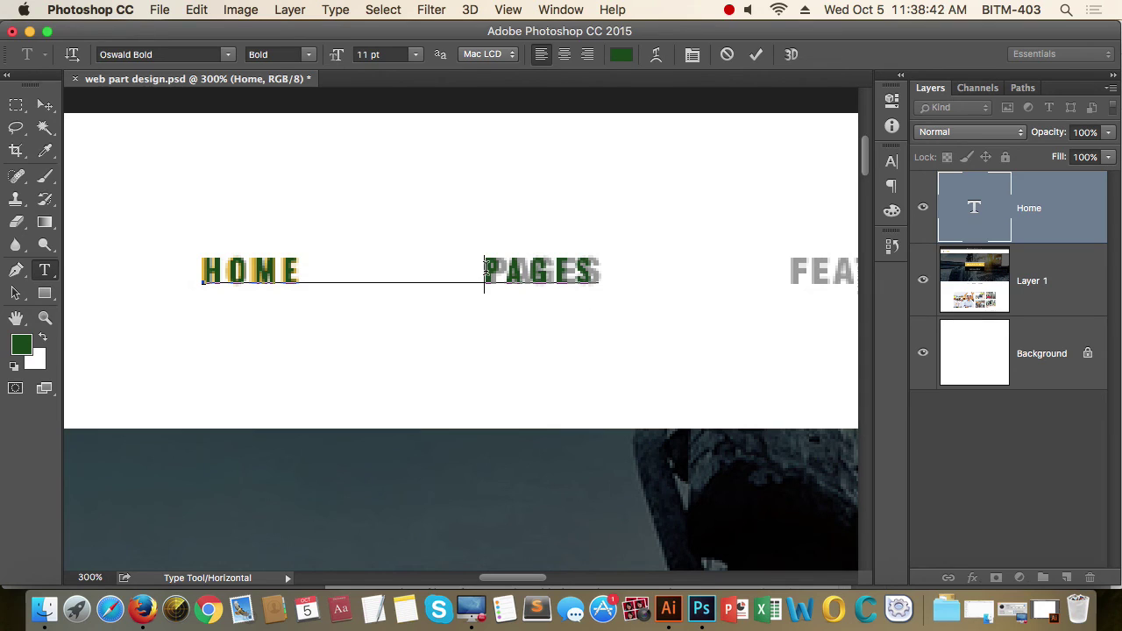
pyautogui.moveTo(485, 268); pyautogui.dragTo(298, 270)
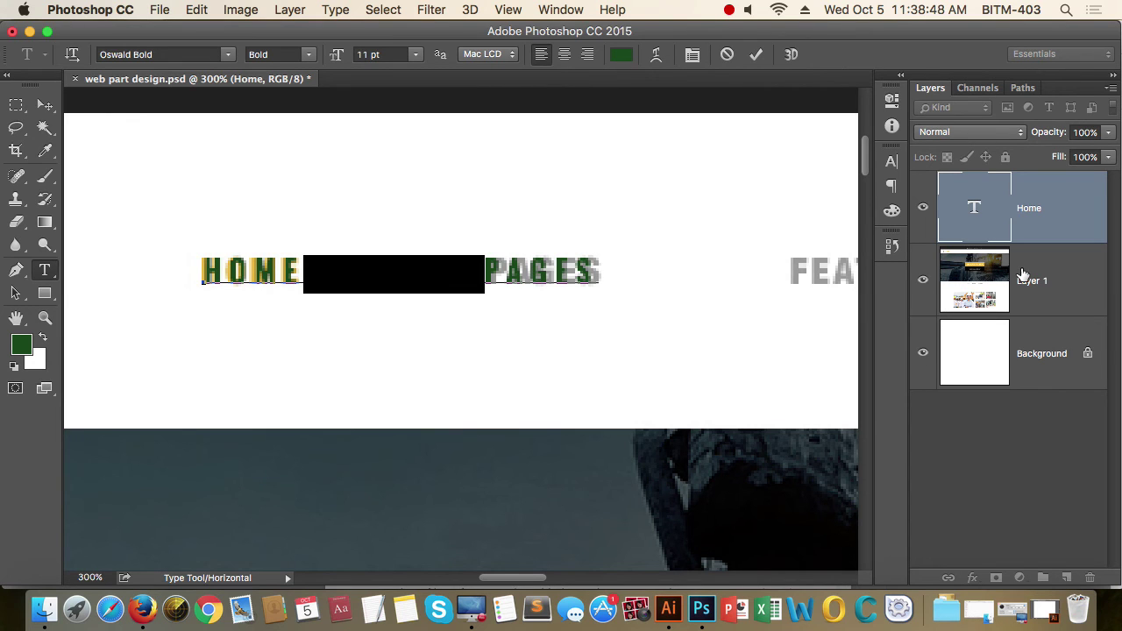
pyautogui.click(43, 105)
# Step: Examine the reference design's navigation menu and the e-mail line in the dark bar above it
pyautogui.keyDown('alt'); pyautogui.click(661, 283); pyautogui.keyUp('alt')
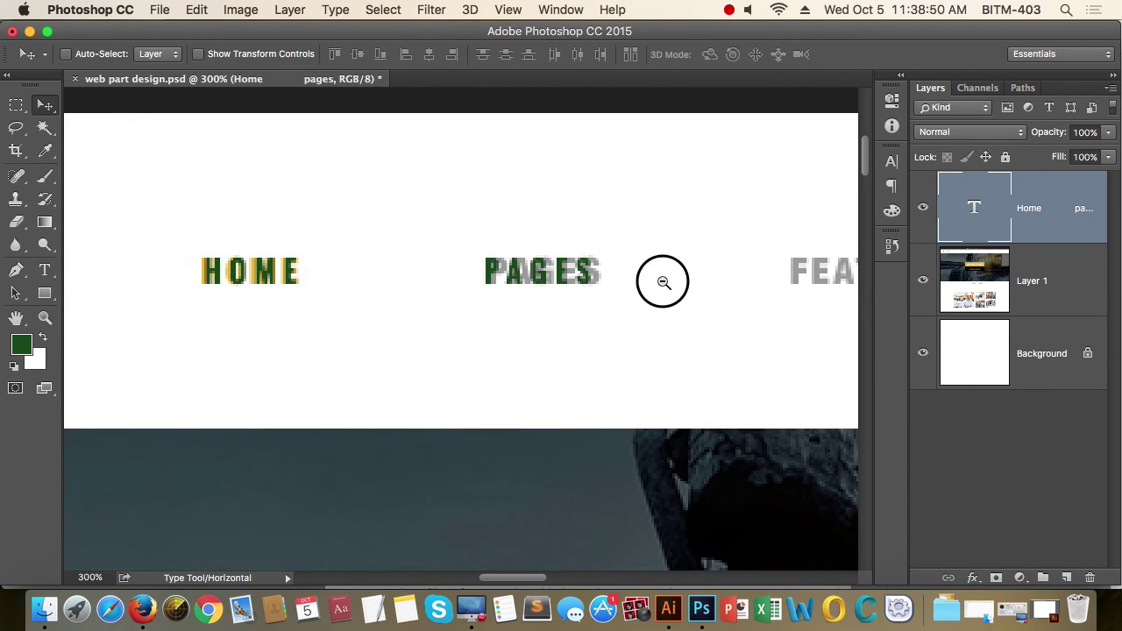
pyautogui.keyDown('alt'); pyautogui.click(629, 281); pyautogui.keyUp('alt')
pyautogui.keyDown('alt'); pyautogui.click(395, 276); pyautogui.keyUp('alt')
pyautogui.hscroll(3, 395, 276)
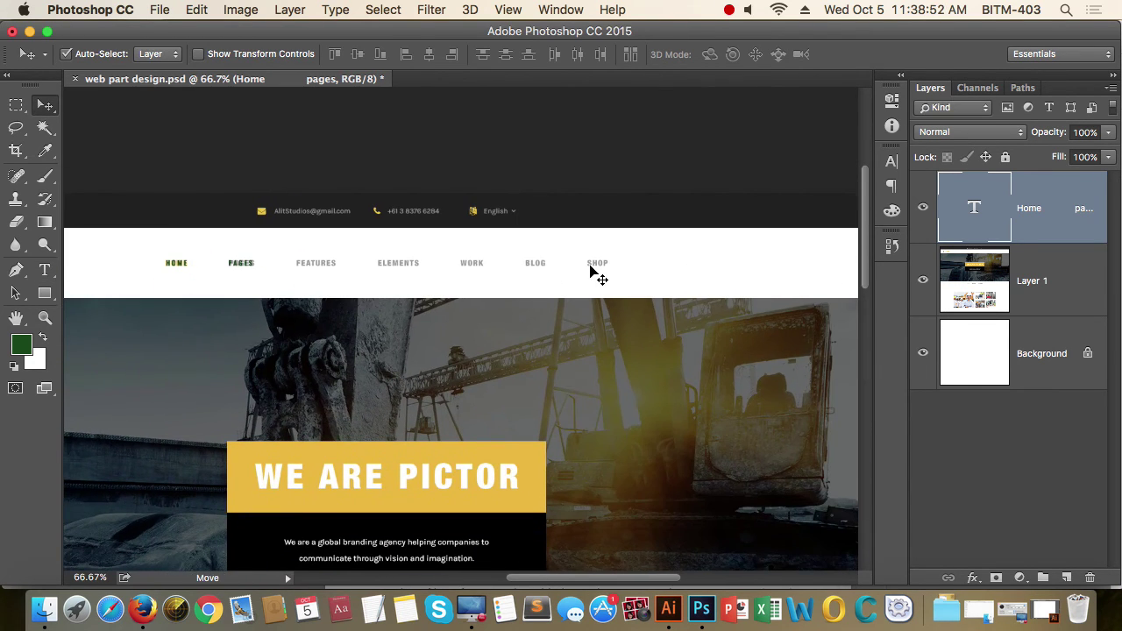
pyautogui.keyDown('ctrl'); pyautogui.click(371, 258); pyautogui.keyUp('ctrl')
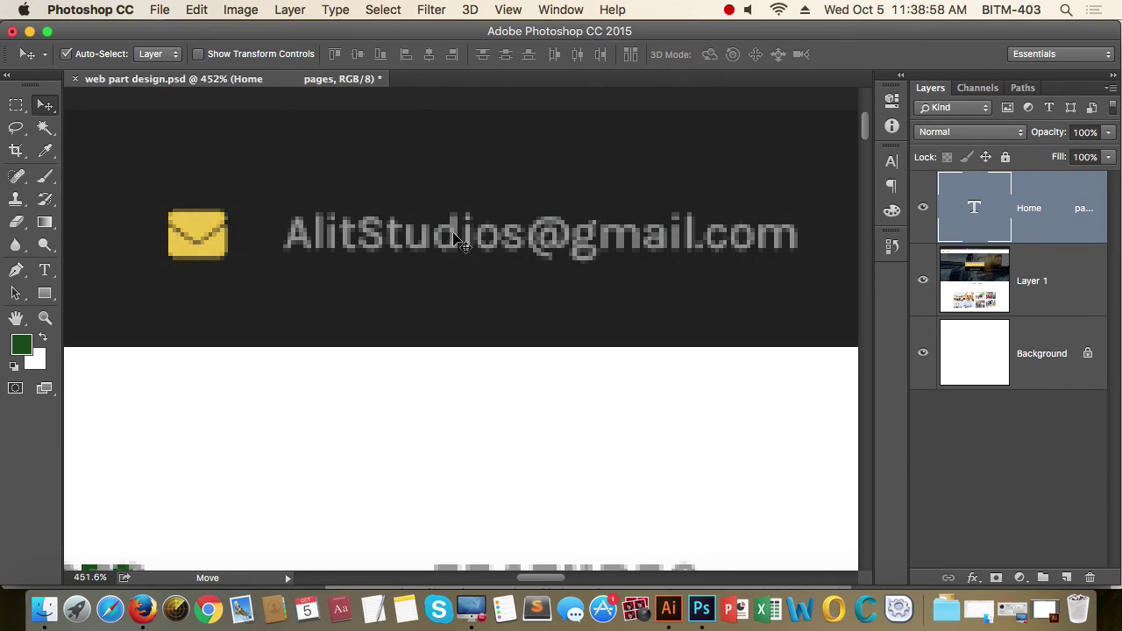
pyautogui.moveTo(586, 249); pyautogui.dragTo(478, 242)
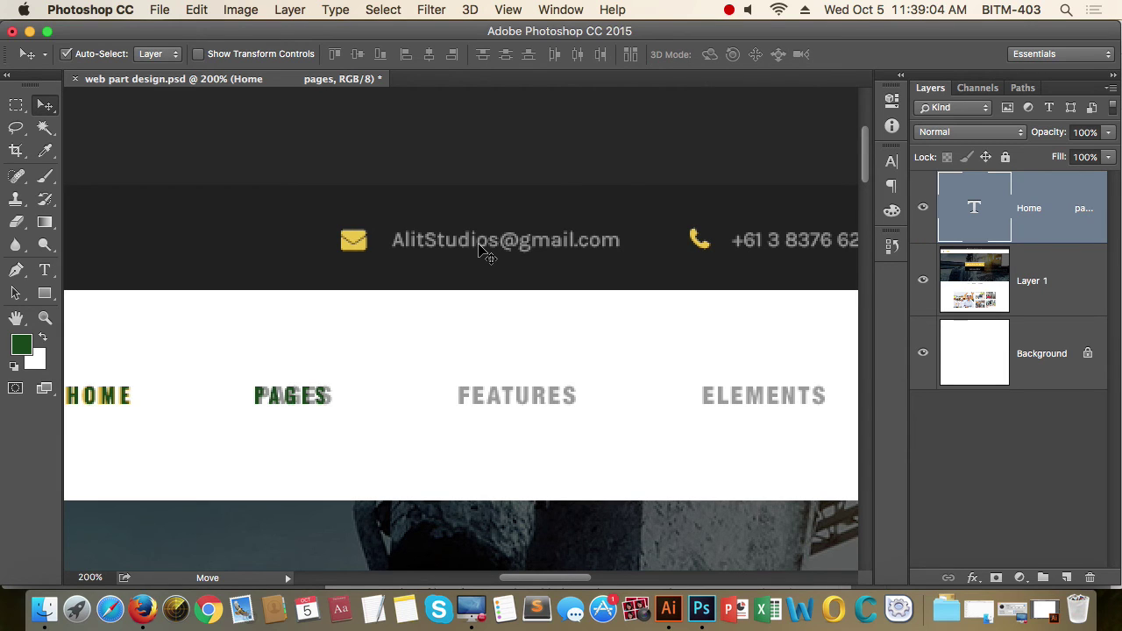
pyautogui.hscroll(-8, 413, 321)
pyautogui.scroll(-3, 413, 321)
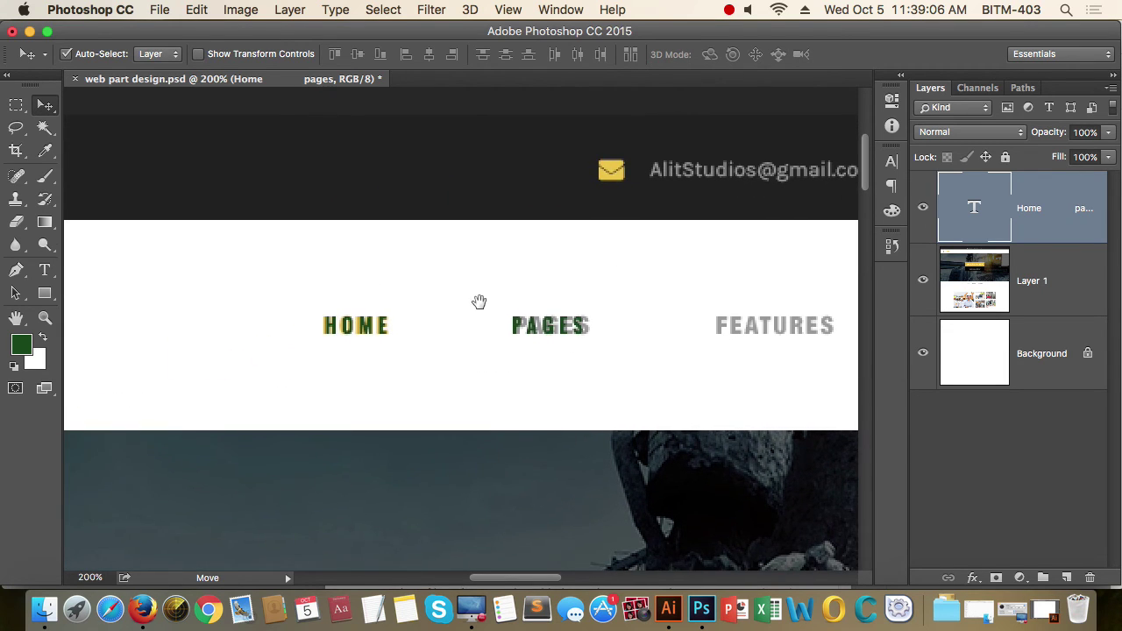
# Step: Duplicate the HOME PAGES text layer just below the original and set the copy's font to Times Regular
pyautogui.hscroll(-2, 473, 276)
pyautogui.moveTo(465, 295); pyautogui.dragTo(430, 390)
pyautogui.press('t')
pyautogui.click(438, 348)
pyautogui.press('super+a')
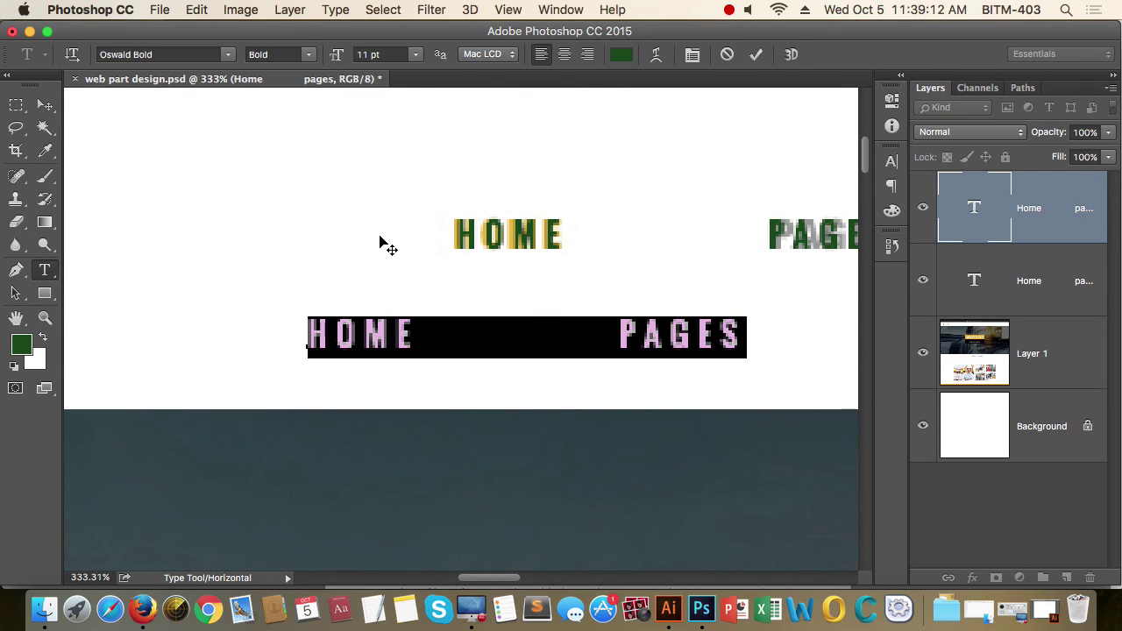
pyautogui.click(181, 53)
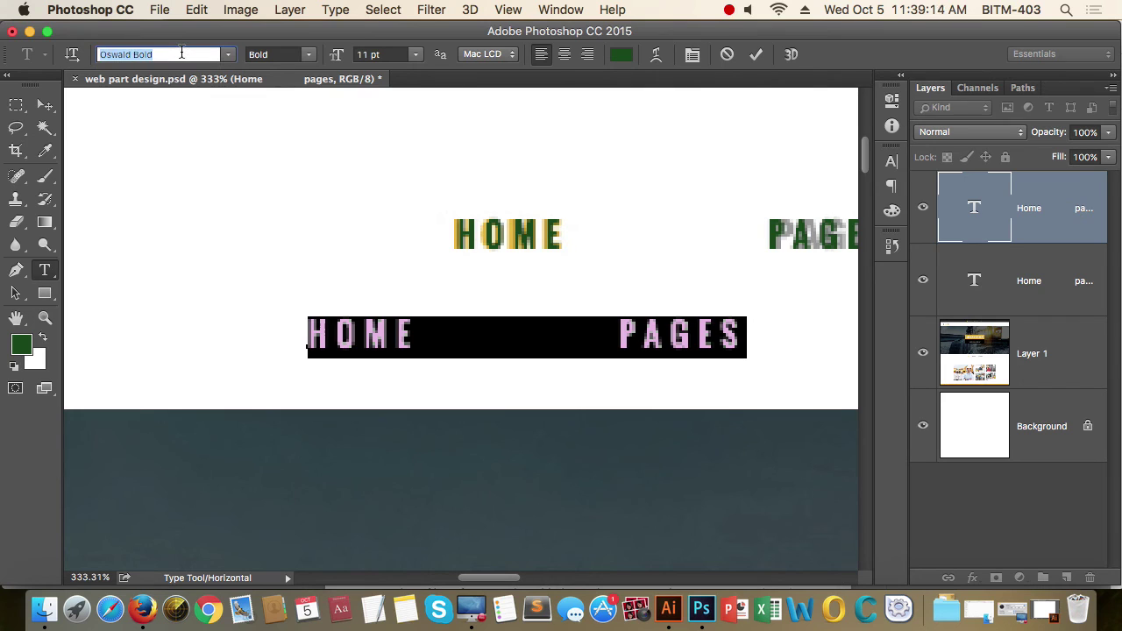
pyautogui.write('t')
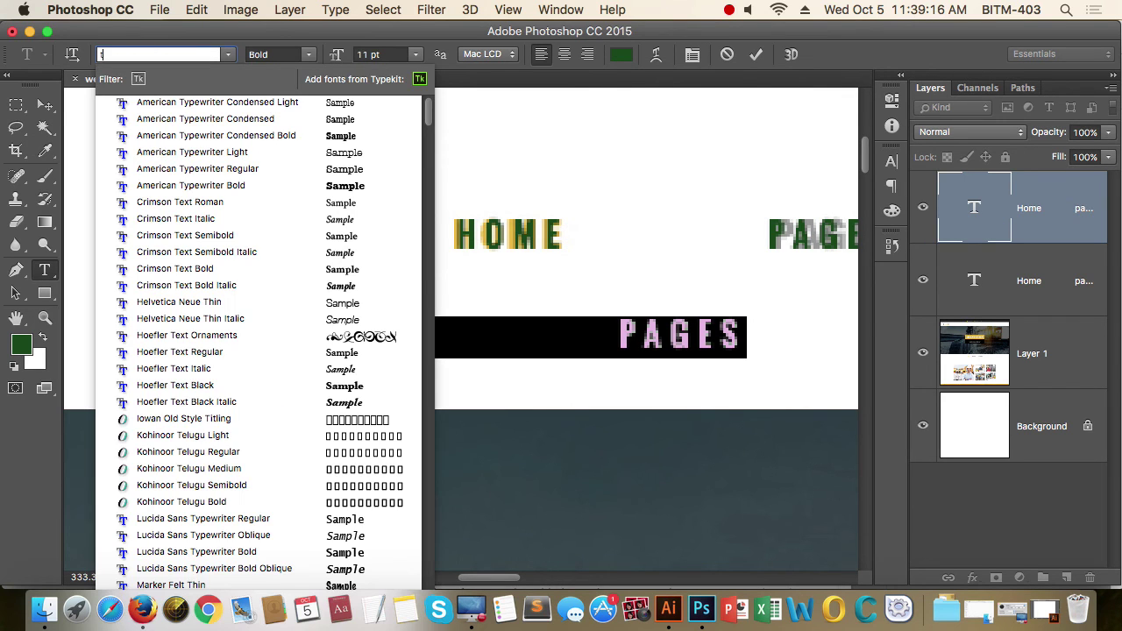
pyautogui.write('im')
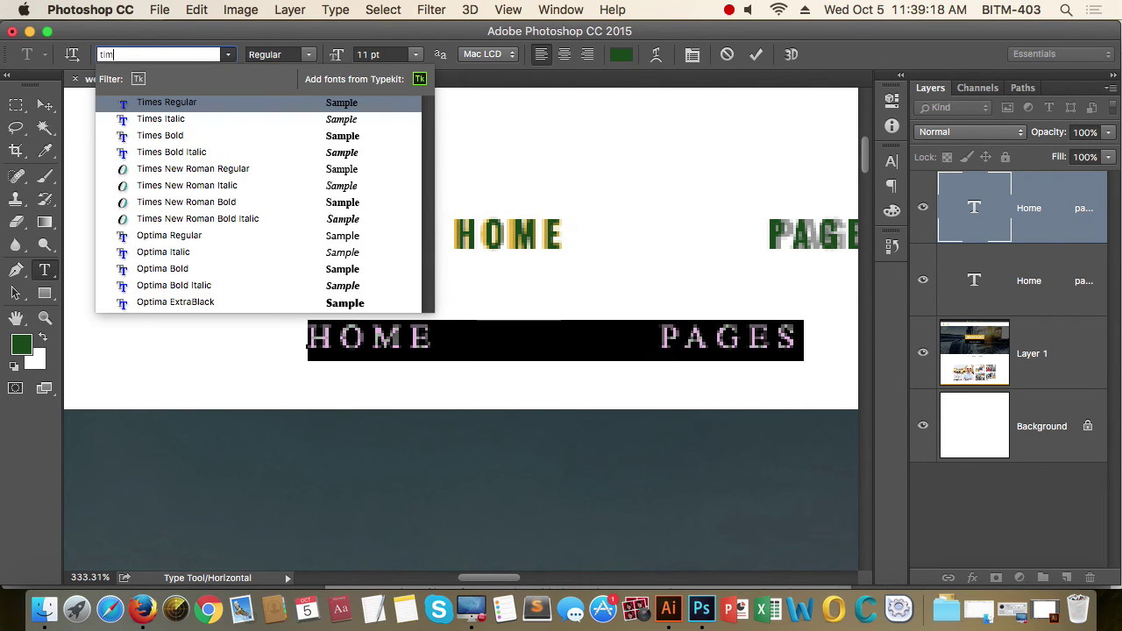
pyautogui.press('Return')
pyautogui.click(45, 105)
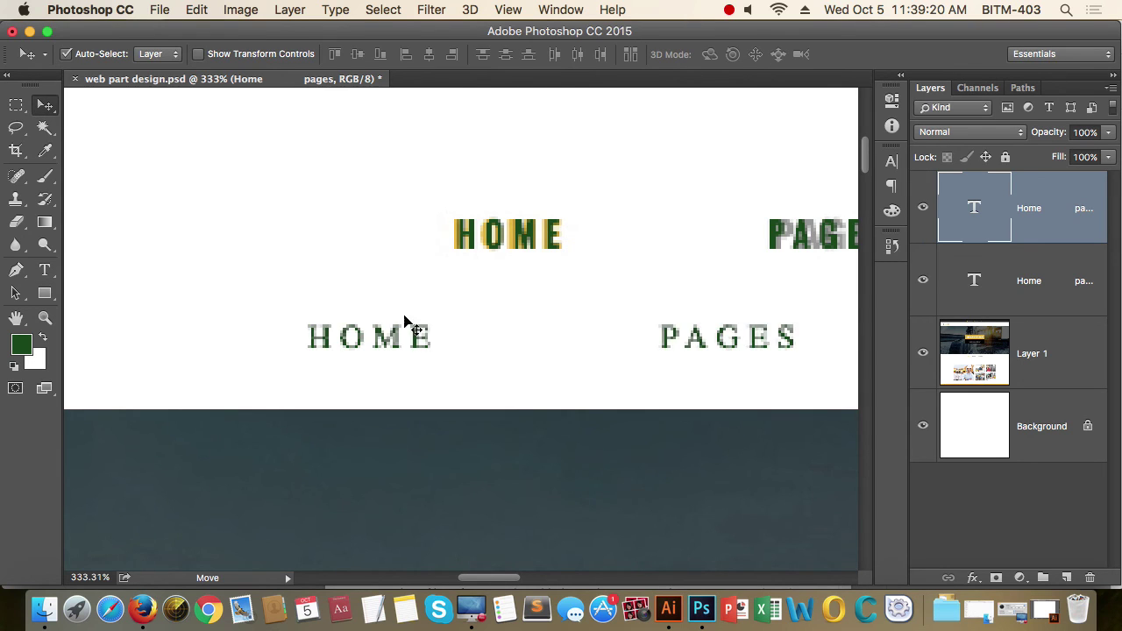
# Step: Move the Times copy beneath the original HOME PAGES text and scale it up proportionally to about 259%
pyautogui.moveTo(394, 340); pyautogui.dragTo(523, 334)
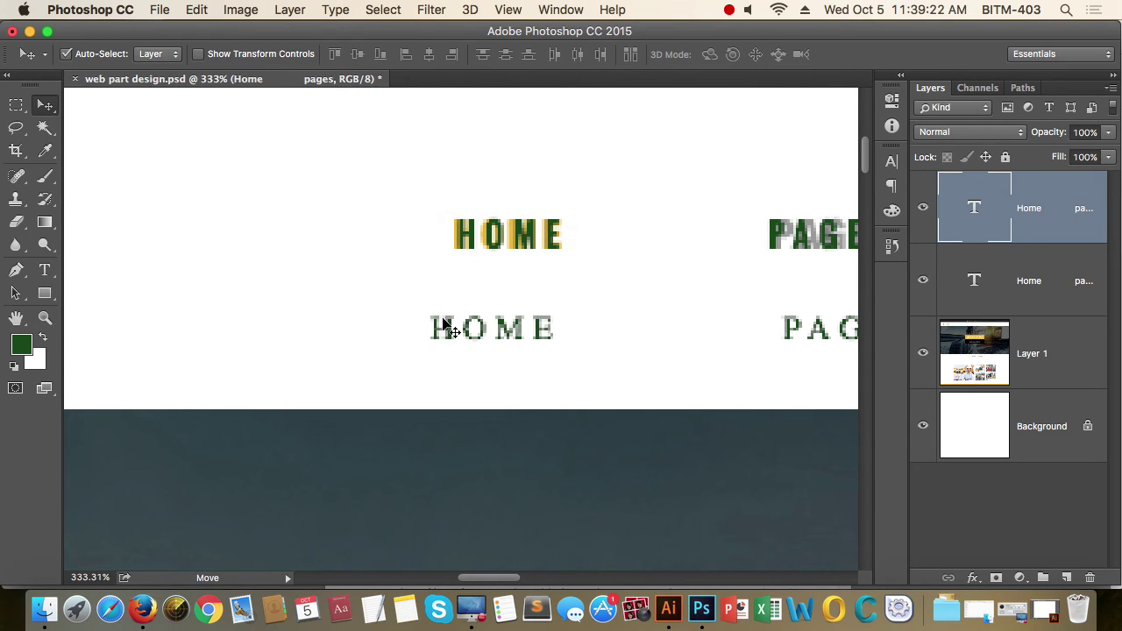
pyautogui.scroll(-5, 606, 345)
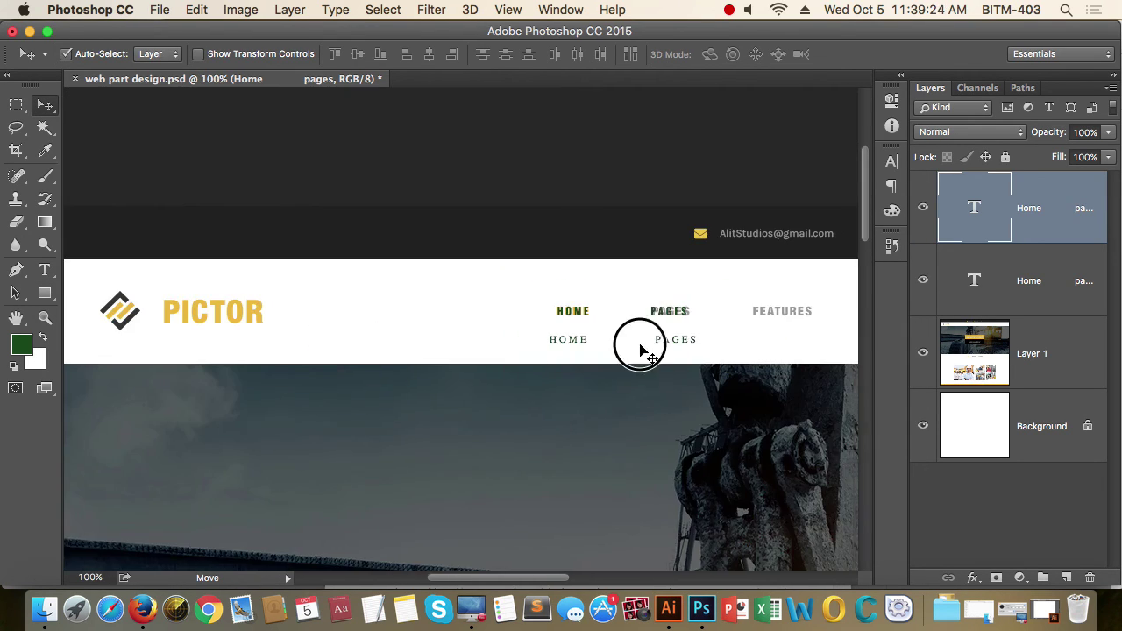
pyautogui.moveTo(638, 345); pyautogui.dragTo(503, 325)
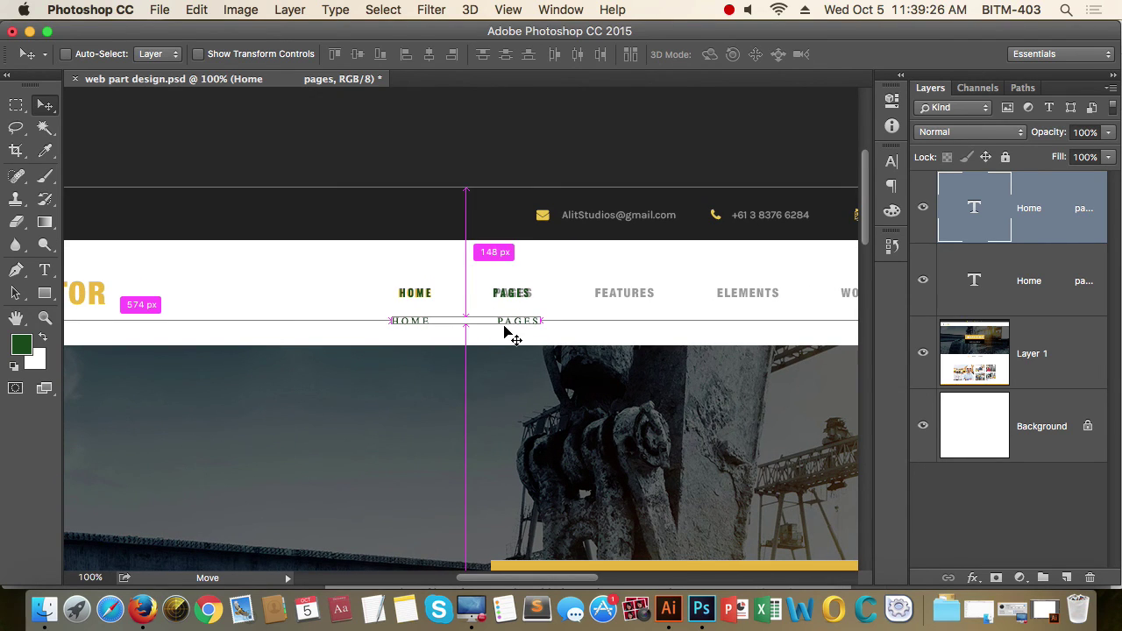
pyautogui.press('super+t')
pyautogui.moveTo(543, 326); pyautogui.dragTo(662, 355)
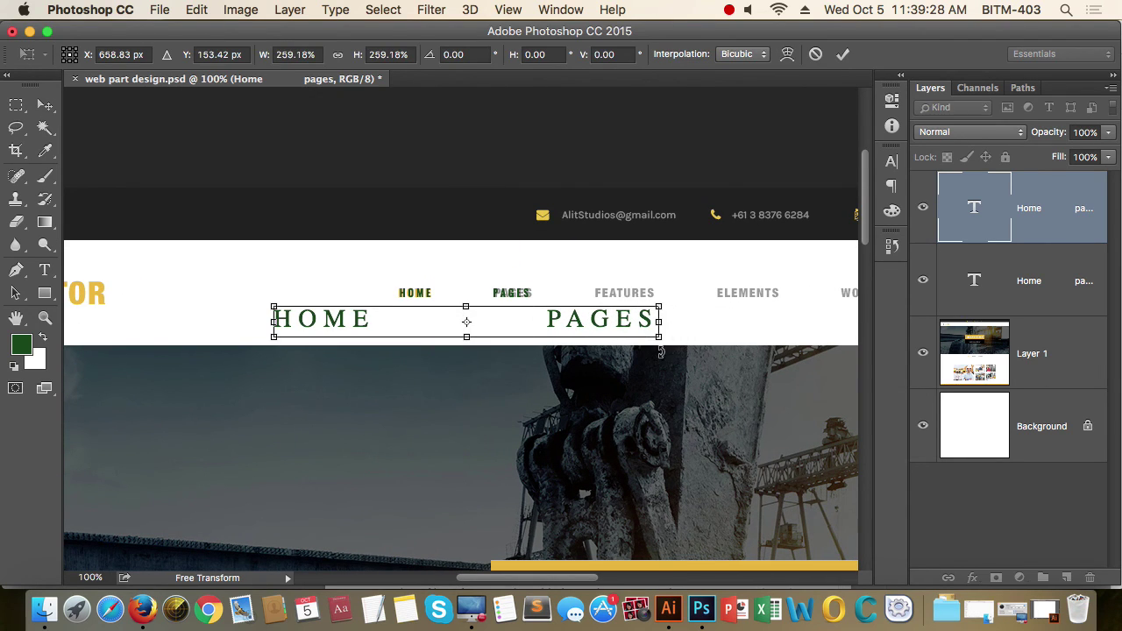
pyautogui.press('Return')
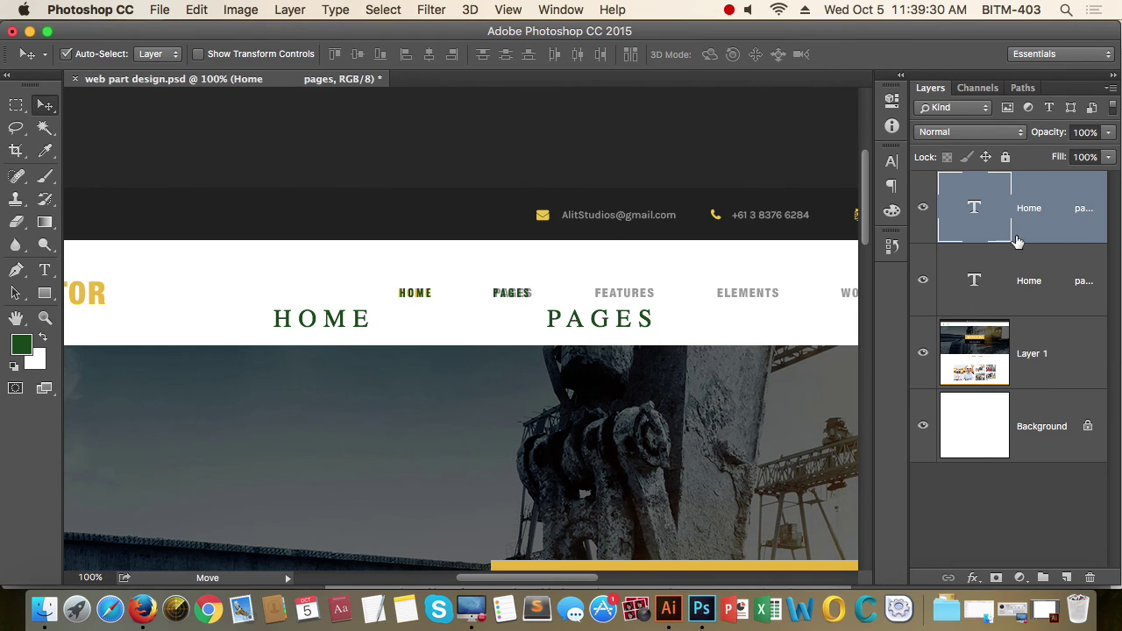
# Step: Scale the original Oswald HOME PAGES text proportionally to about 350% and position it above the Times copy
pyautogui.click(1025, 286)
pyautogui.press('super+t')
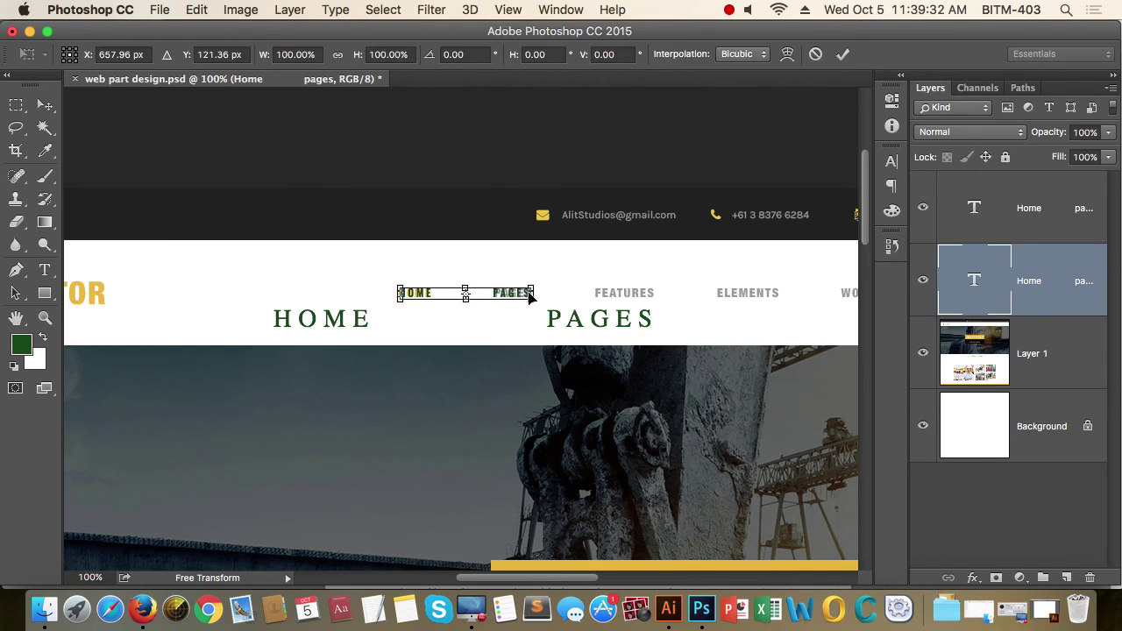
pyautogui.moveTo(543, 314); pyautogui.dragTo(689, 327)
pyautogui.moveTo(604, 297); pyautogui.dragTo(624, 292)
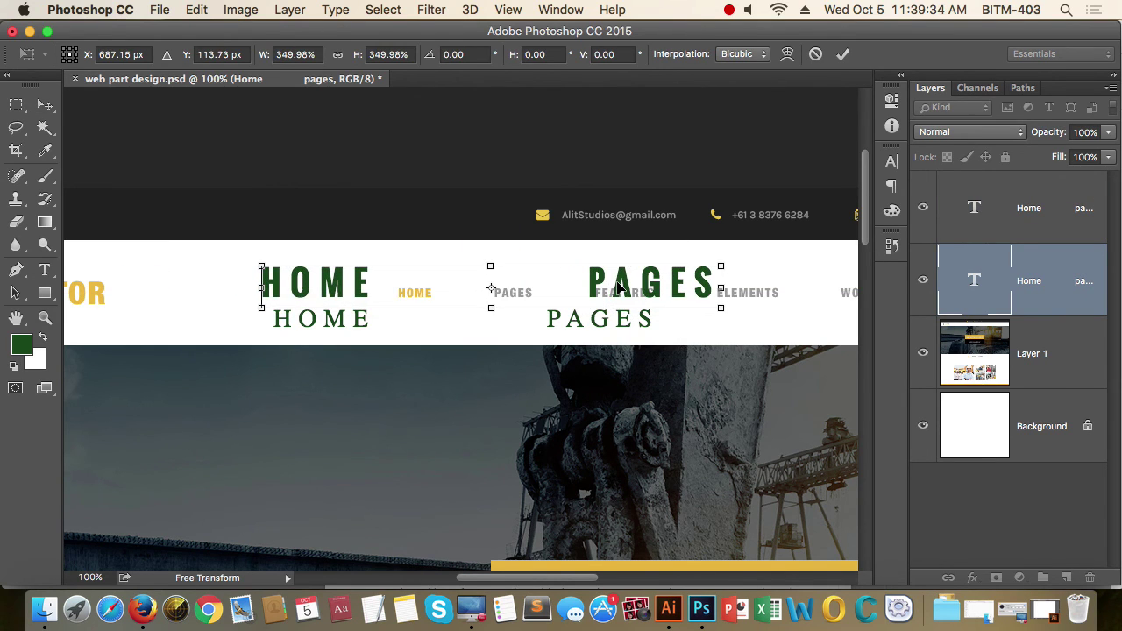
pyautogui.press('Return')
# Step: Switch to Google Fonts in Firefox, collapse the selected families panel and look at the Inconsolata sample text
pyautogui.press('super+Tab')
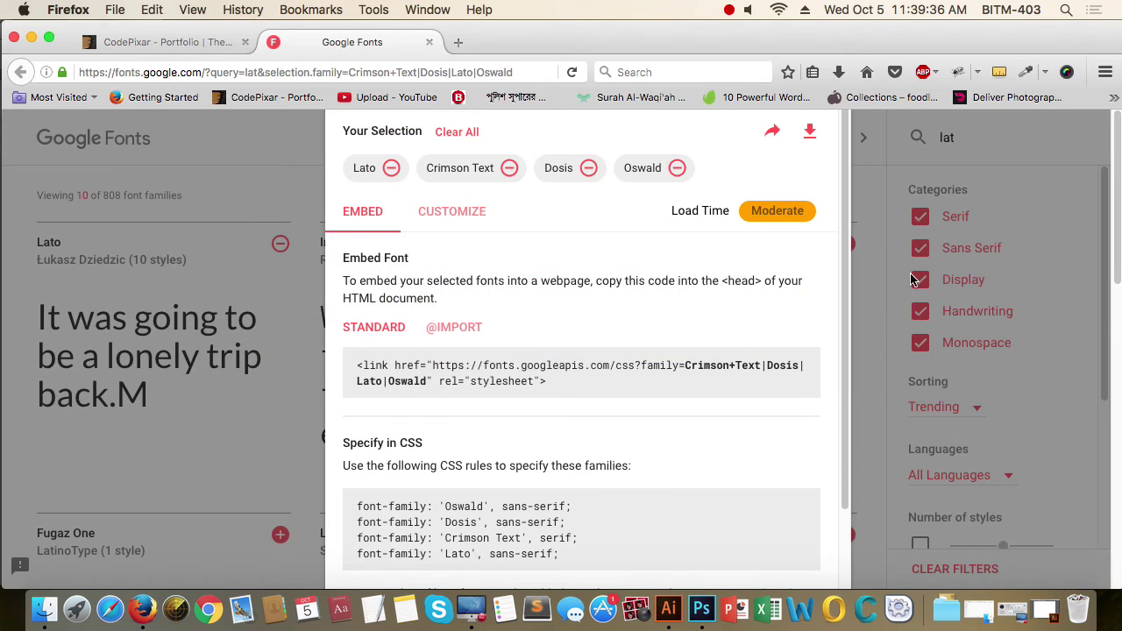
pyautogui.click(884, 362)
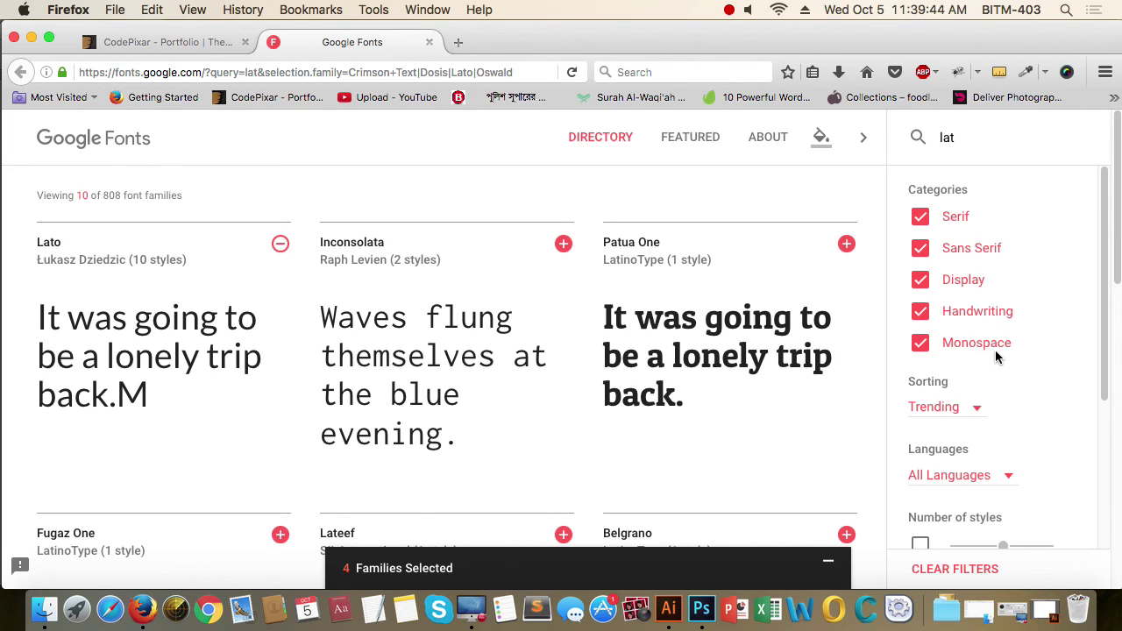
pyautogui.moveTo(384, 382)
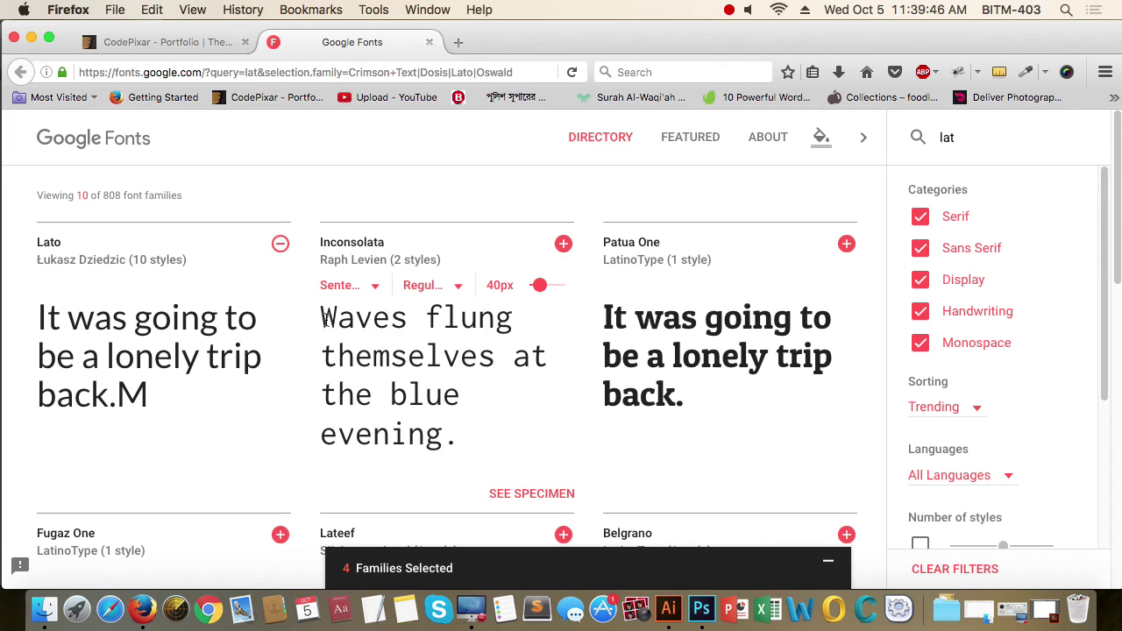
pyautogui.moveTo(324, 320); pyautogui.dragTo(521, 430)
pyautogui.click(523, 428)
# Step: Switch back to Photoshop and compare the enlarged Oswald and Times versions of HOME PAGES with the reference menu
pyautogui.press('super+Tab')
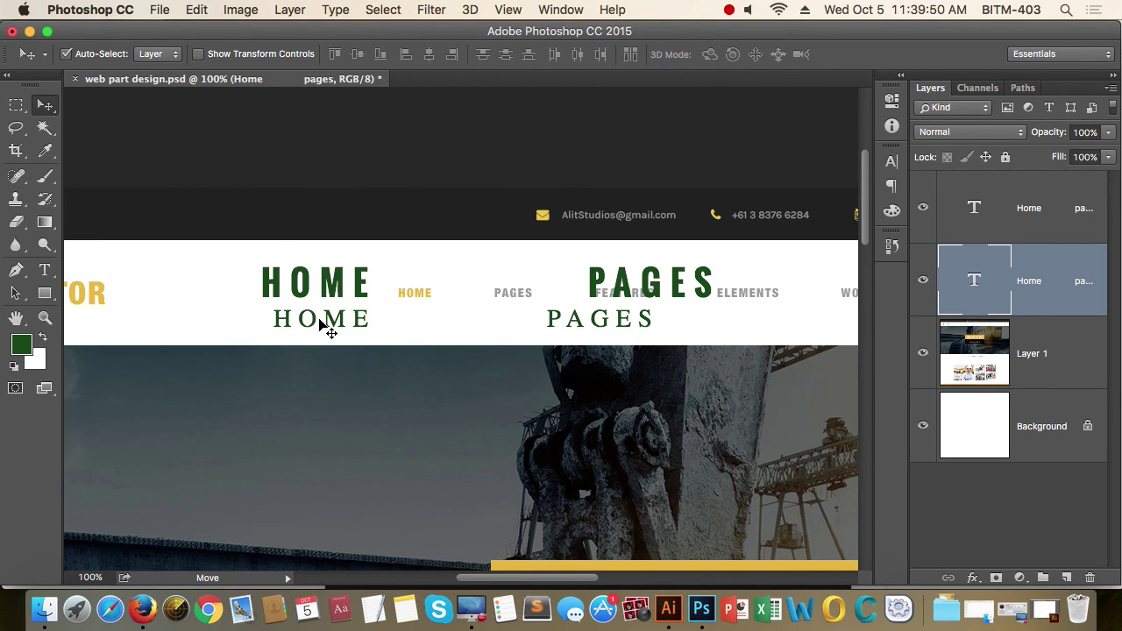
pyautogui.moveTo(337, 301); pyautogui.dragTo(377, 298)
pyautogui.click(301, 286)
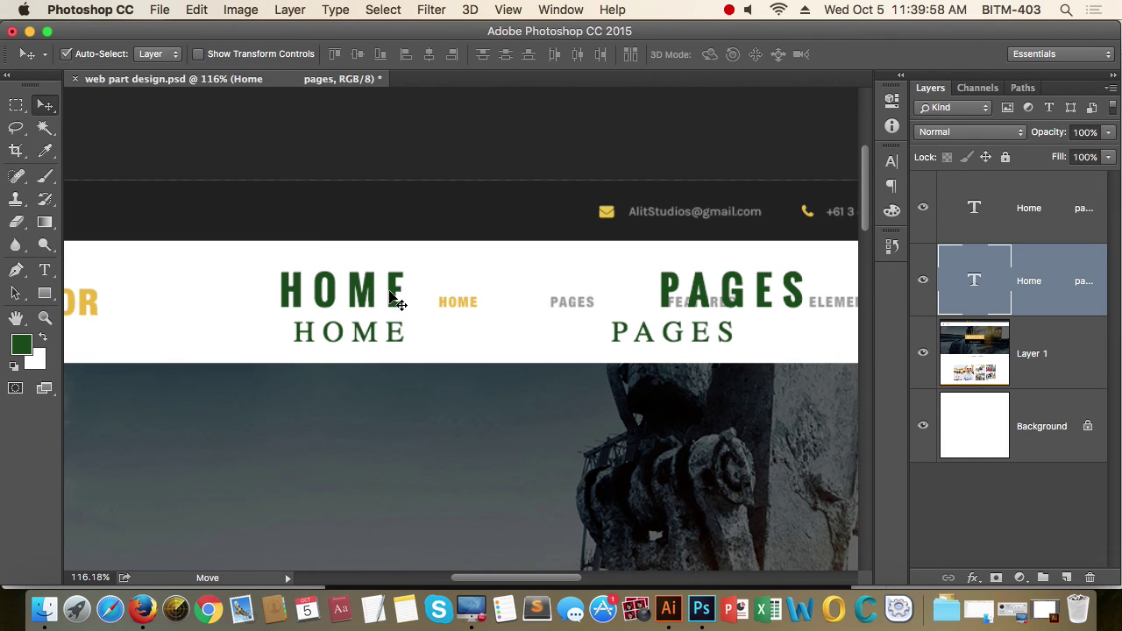
pyautogui.keyDown('alt'); pyautogui.keyDown('super'); pyautogui.click(433, 333); pyautogui.keyUp('super'); pyautogui.keyUp('alt')
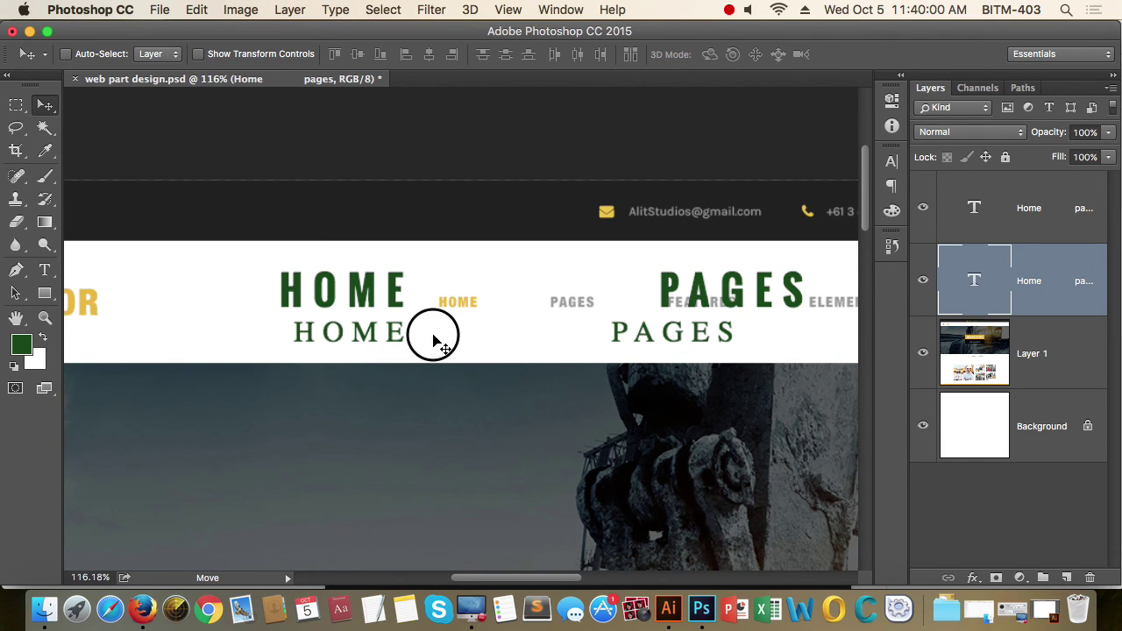
pyautogui.hscroll(3, 626, 363)
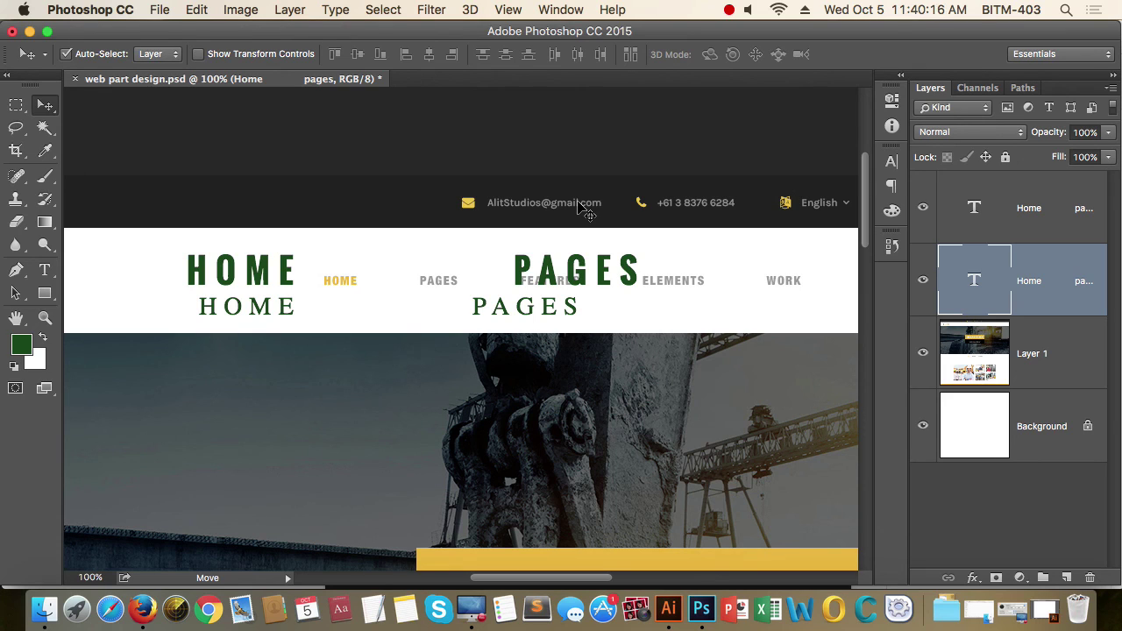
# Step: Examine the overall page layout and the WE ARE PICTOR banner with its tagline in the reference design
pyautogui.press('super+alt+space')
pyautogui.keyDown('alt'); pyautogui.keyDown('super'); pyautogui.click(611, 302); pyautogui.keyUp('super'); pyautogui.keyUp('alt')
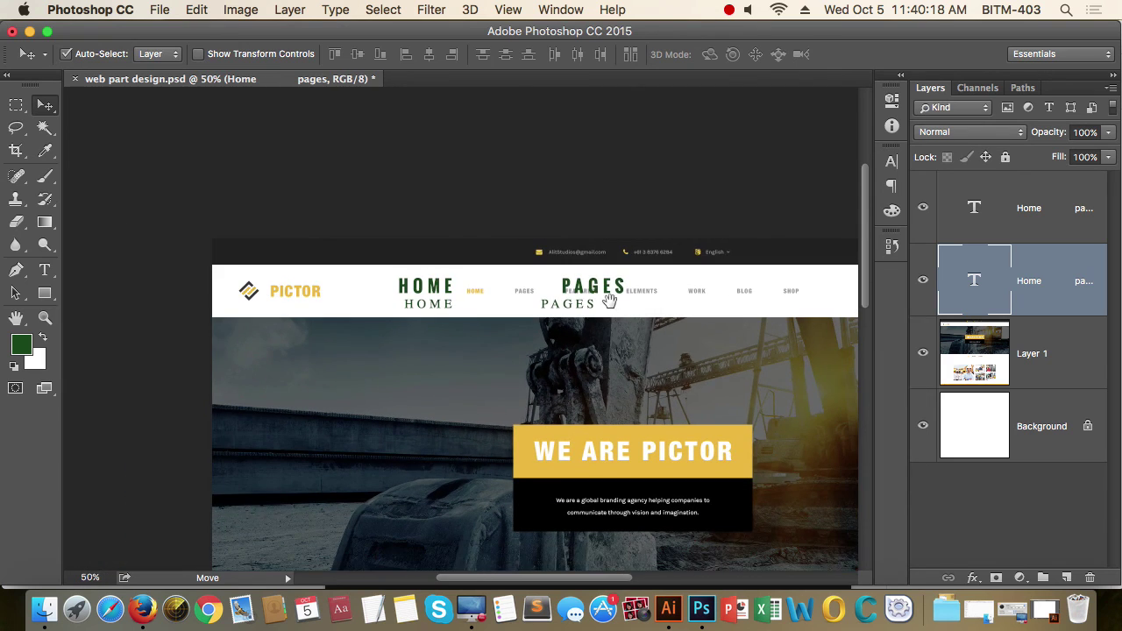
pyautogui.keyDown('alt'); pyautogui.keyDown('super'); pyautogui.click(426, 271); pyautogui.keyUp('super'); pyautogui.keyUp('alt')
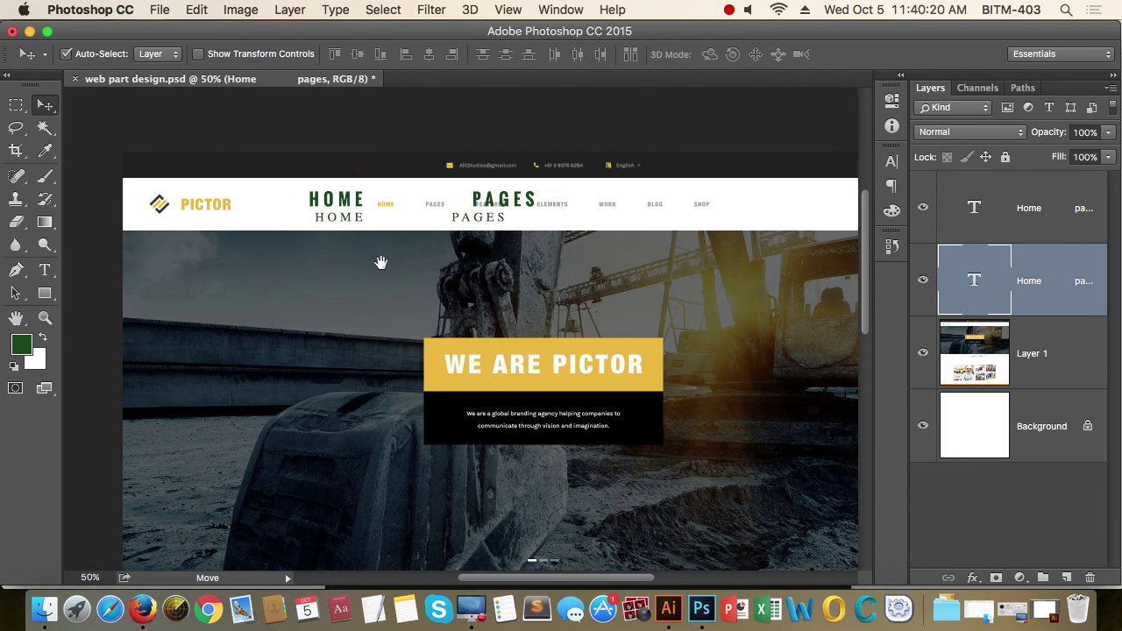
pyautogui.moveTo(378, 258); pyautogui.dragTo(374, 231)
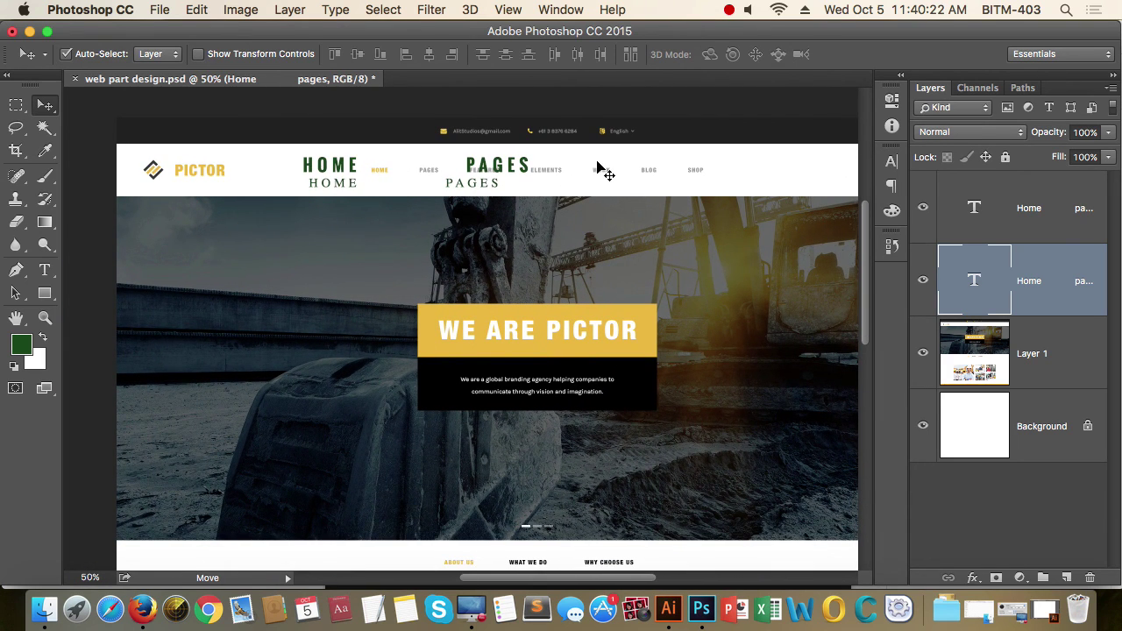
pyautogui.moveTo(566, 376); pyautogui.dragTo(506, 316)
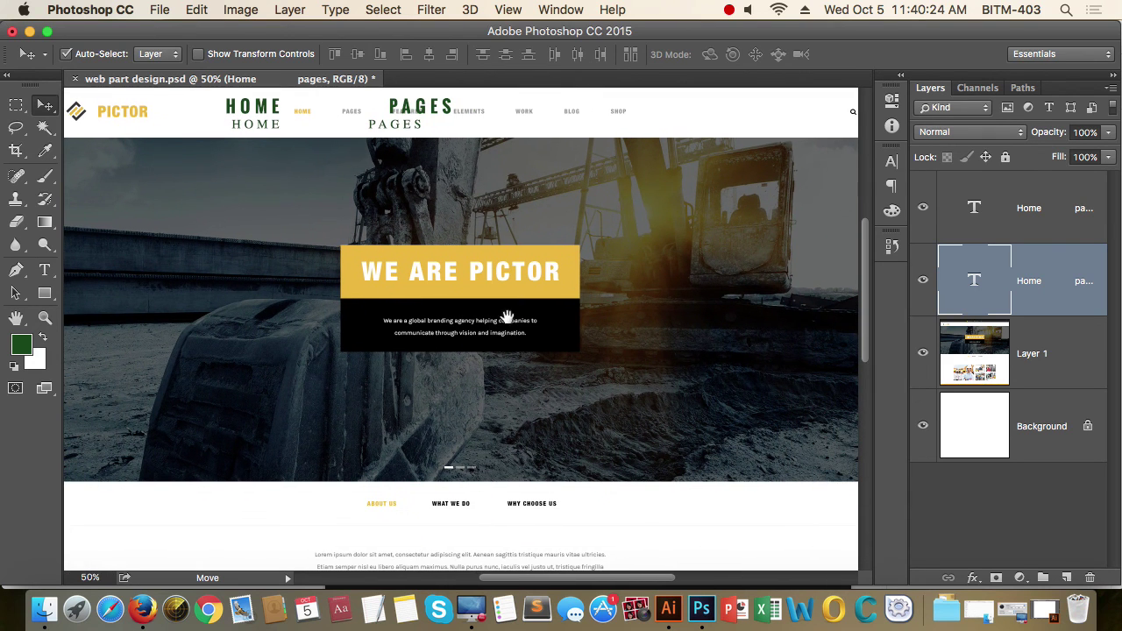
pyautogui.keyDown('alt'); pyautogui.keyDown('super'); pyautogui.click(672, 358); pyautogui.keyUp('super'); pyautogui.keyUp('alt')
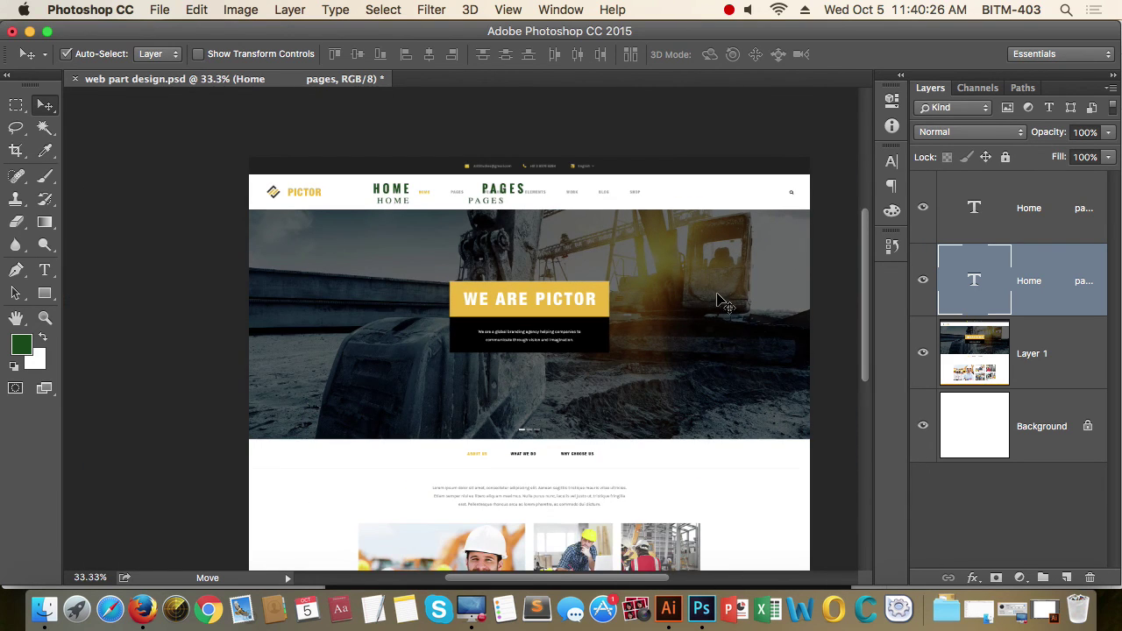
pyautogui.keyDown('super'); pyautogui.click(552, 338); pyautogui.keyUp('super')
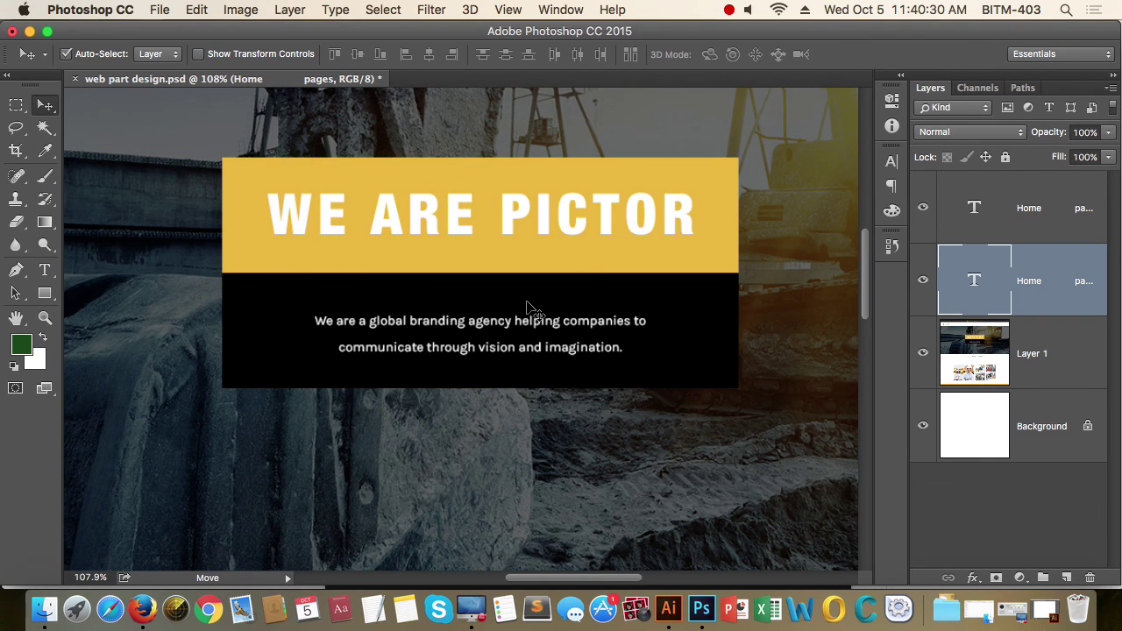
pyautogui.moveTo(629, 338); pyautogui.dragTo(621, 246)
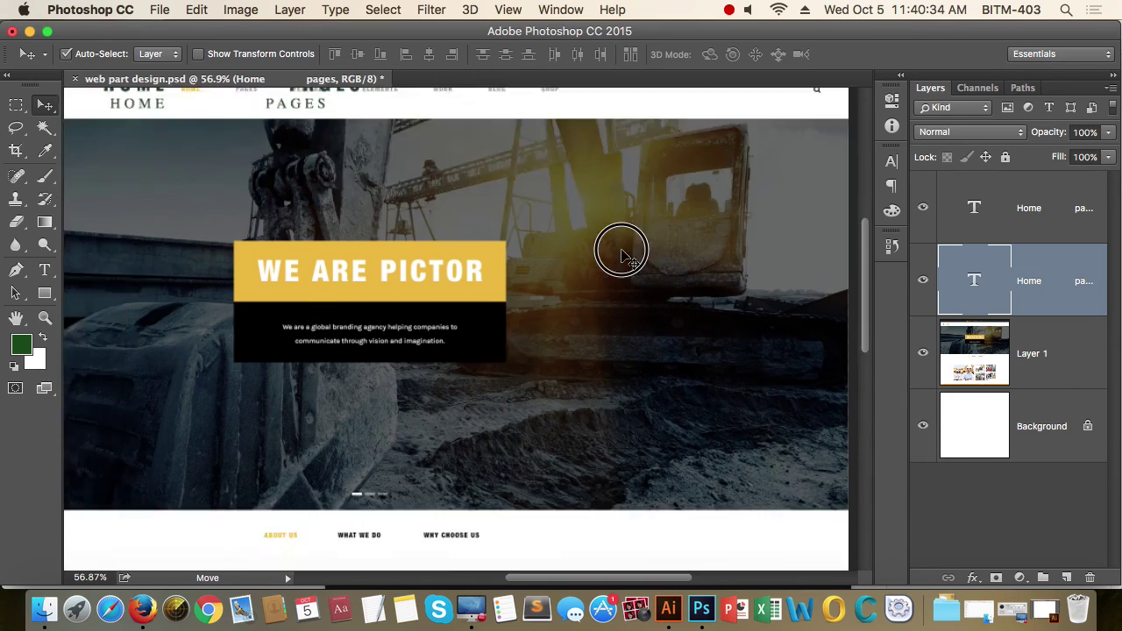
# Step: Examine the header's search icon, the banner's slide indicators and the ABOUT US section's tabs, paragraph and photos, ending back at the page header
pyautogui.hscroll(3, 458, 359)
pyautogui.scroll(5, 593, 254)
pyautogui.keyDown('super'); pyautogui.click(708, 305); pyautogui.keyUp('super')
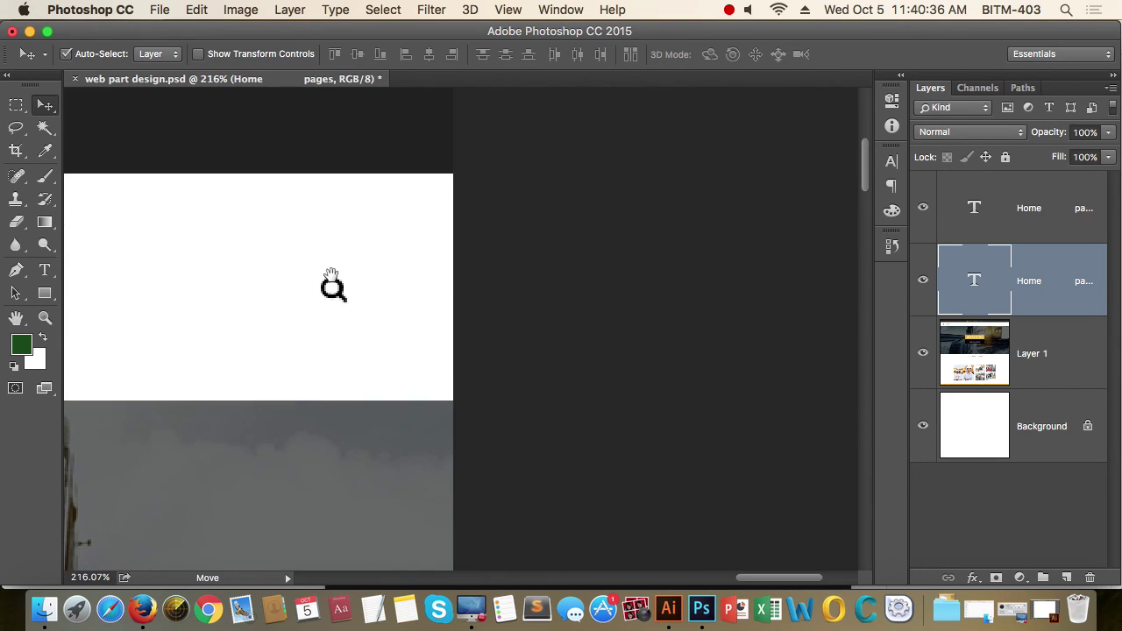
pyautogui.moveTo(351, 351); pyautogui.dragTo(545, 306)
pyautogui.scroll(-5, 500, 325)
pyautogui.moveTo(491, 253); pyautogui.dragTo(545, 331)
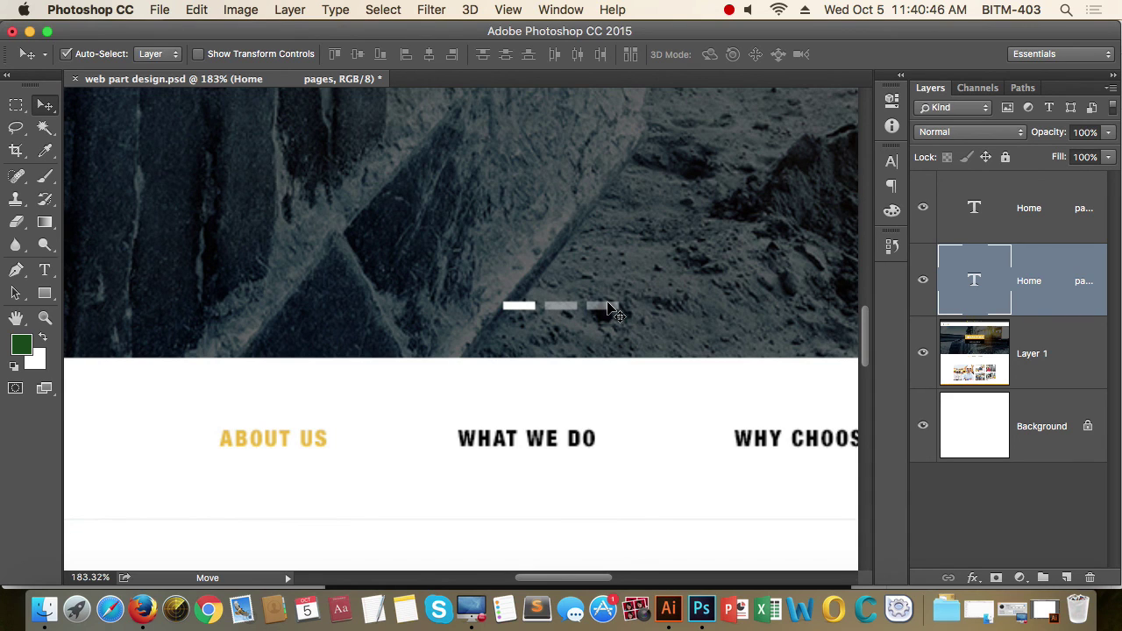
pyautogui.moveTo(665, 299); pyautogui.dragTo(468, 231)
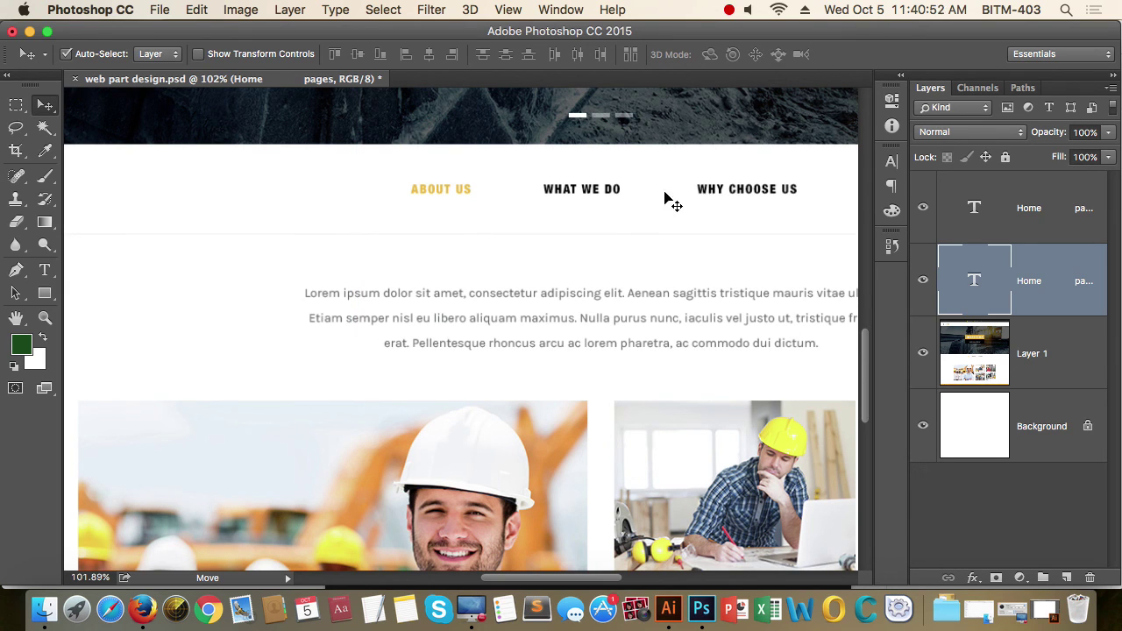
pyautogui.moveTo(750, 210); pyautogui.dragTo(419, 220)
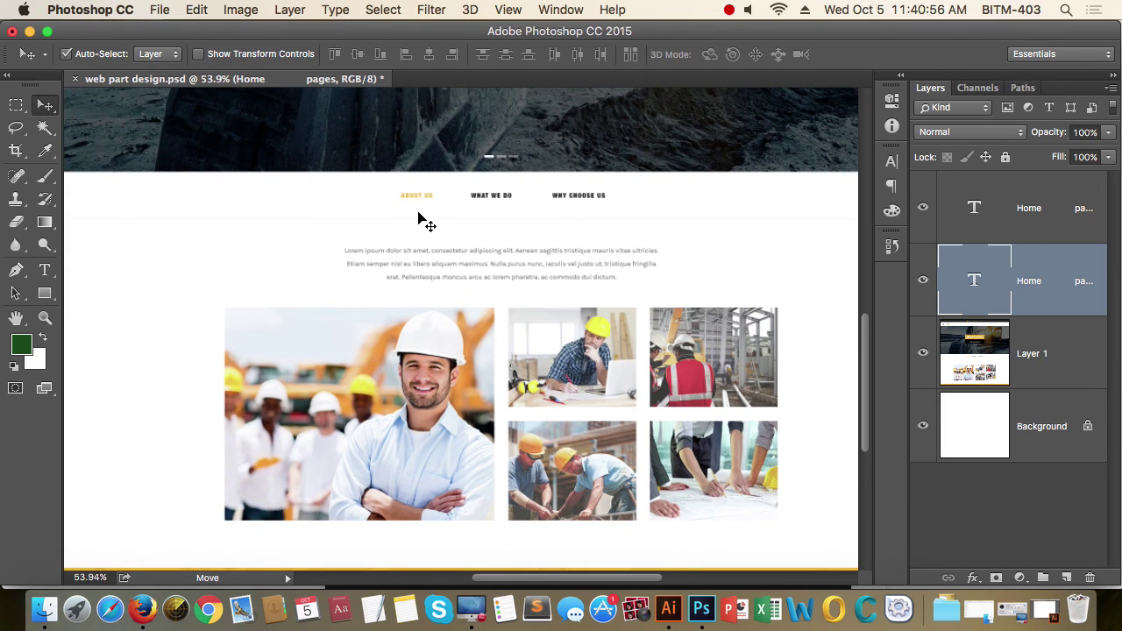
pyautogui.moveTo(597, 214); pyautogui.dragTo(638, 371)
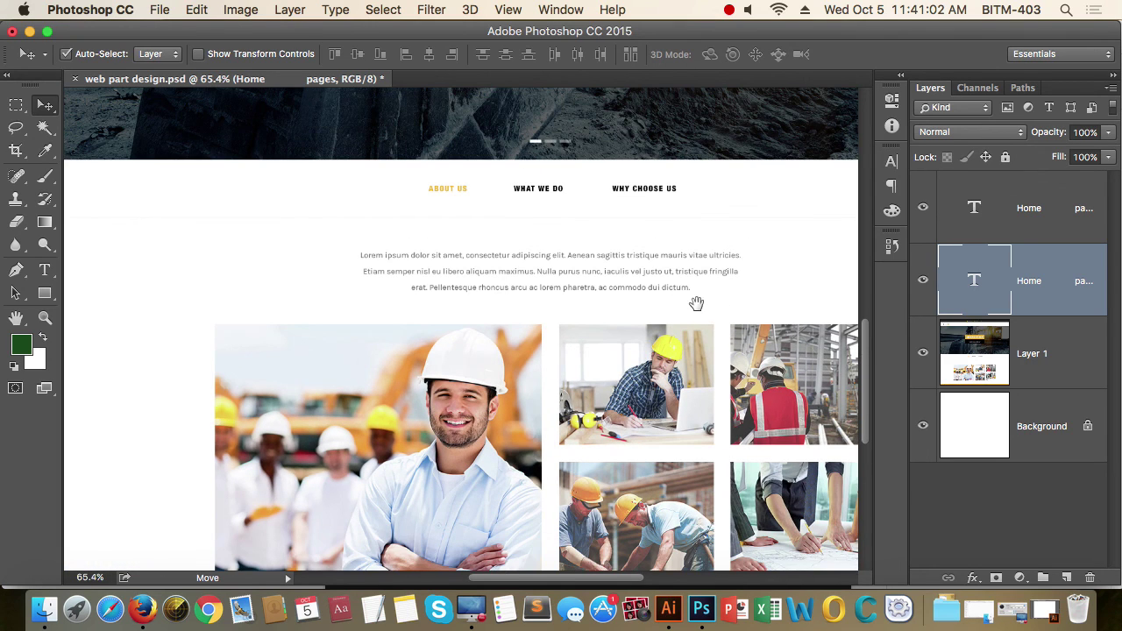
pyautogui.moveTo(631, 263); pyautogui.dragTo(671, 401)
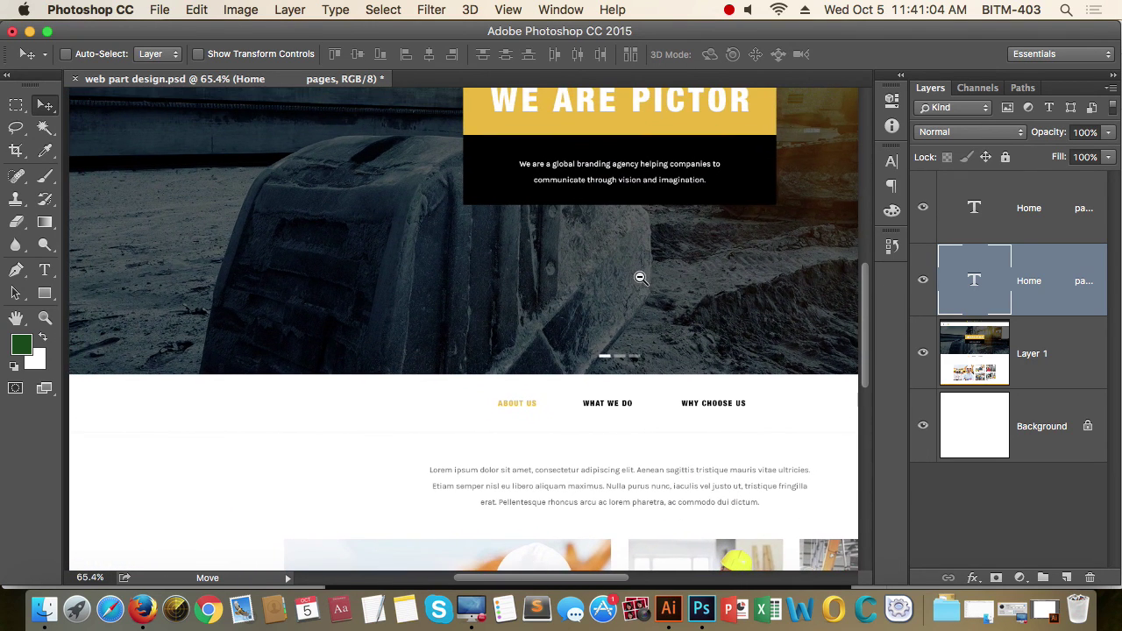
pyautogui.moveTo(640, 277); pyautogui.dragTo(656, 240)
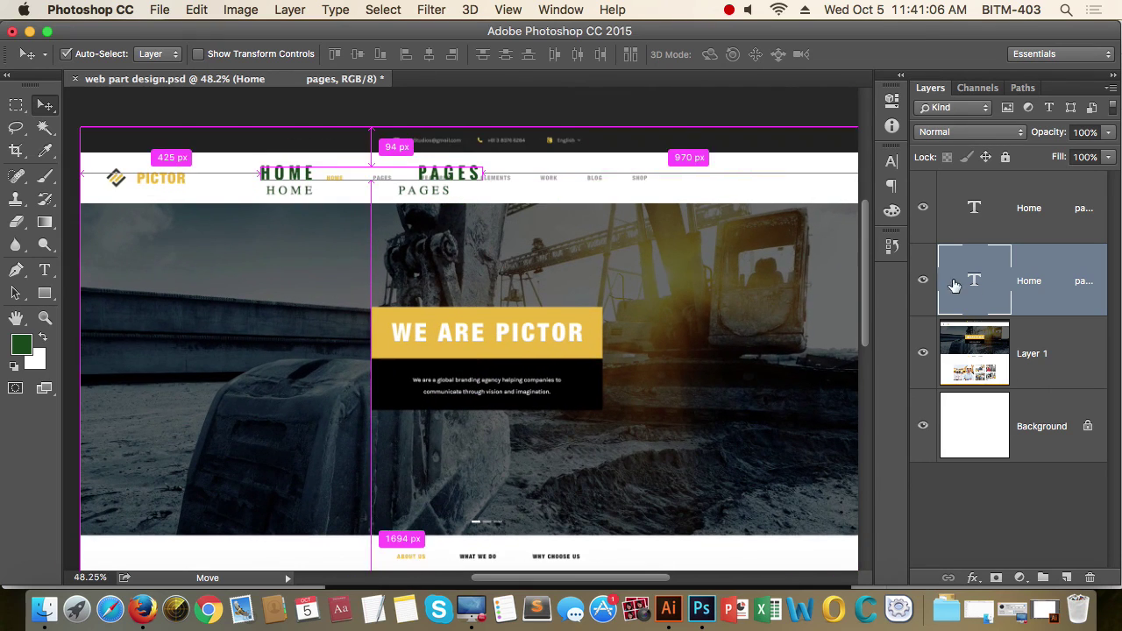